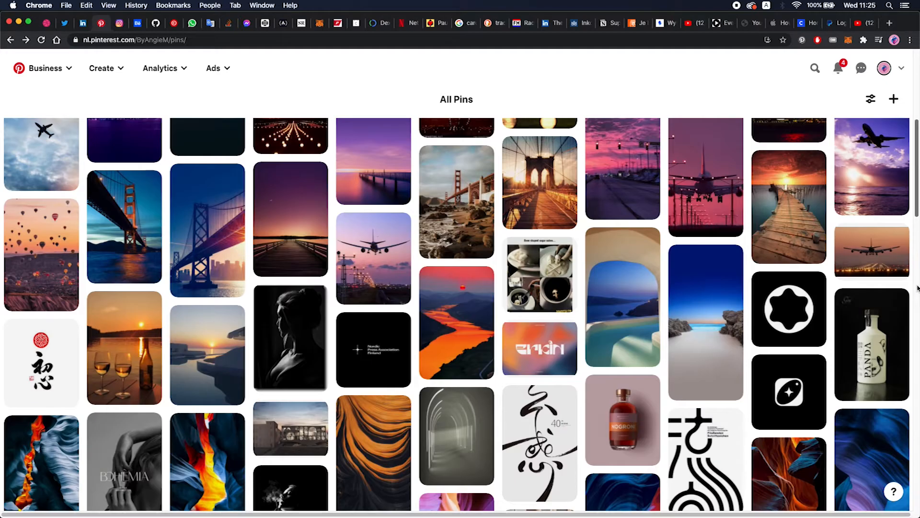
Browse the saved Pinterest pins for visual inspiration, from sunset, plane and bridge photos to logos, color palettes and typography posters
scroll(918, 287, down, 3)
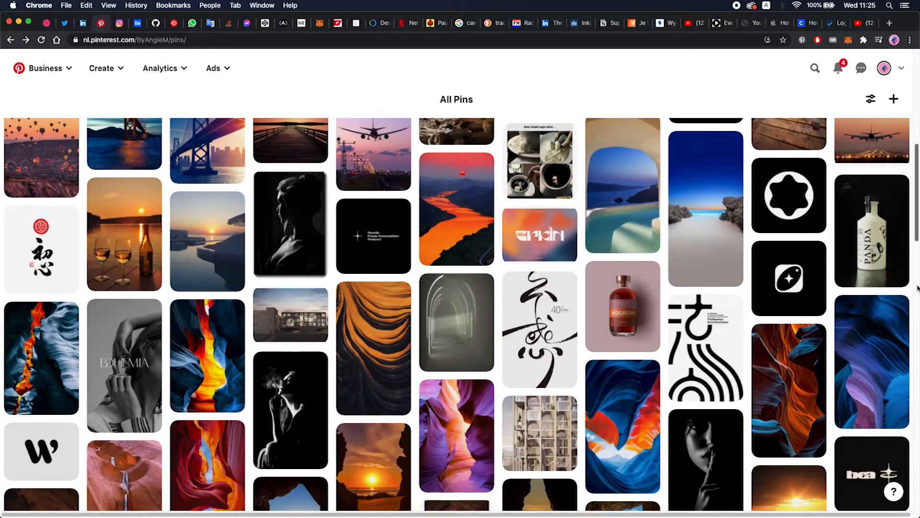
scroll(918, 287, down, 2)
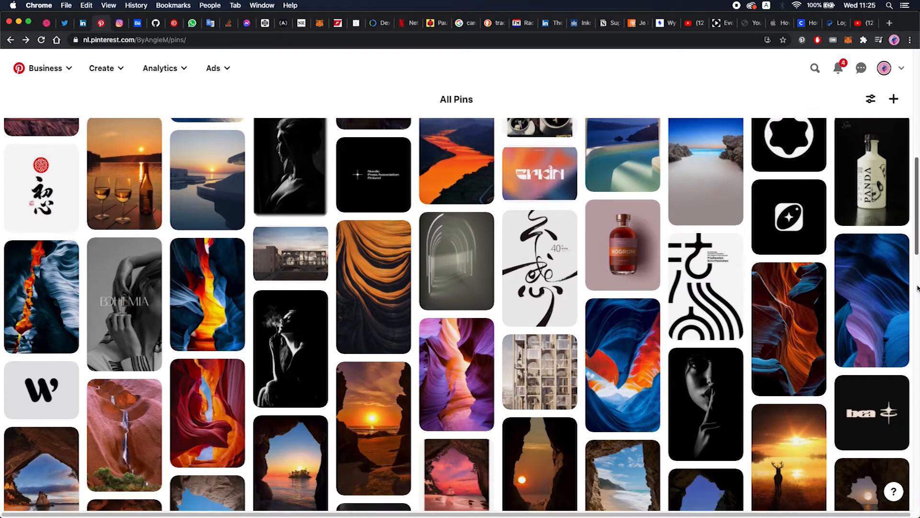
scroll(918, 288, down, 3)
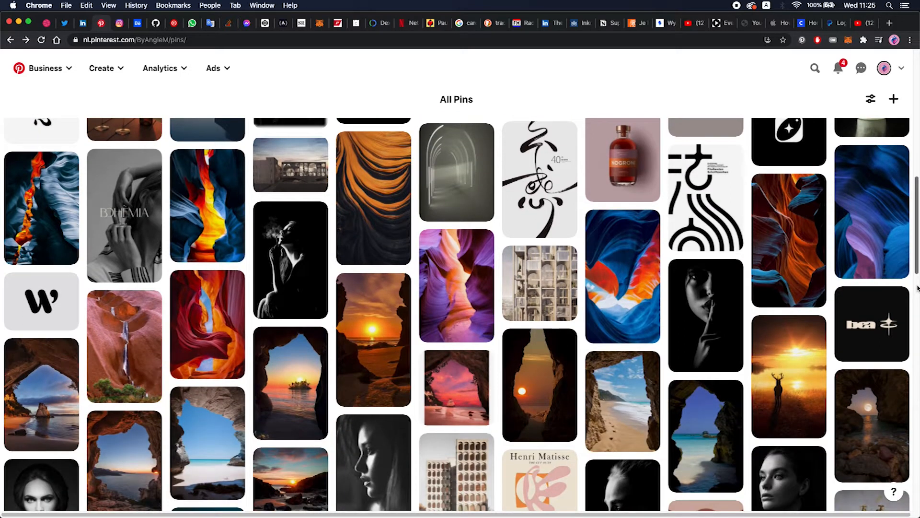
scroll(918, 287, down, 1)
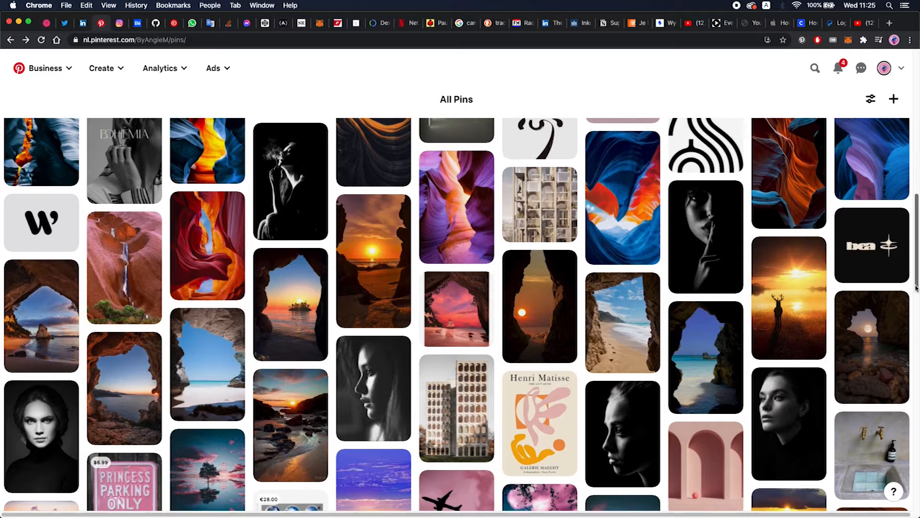
scroll(917, 288, down, 2)
scroll(917, 287, down, 2)
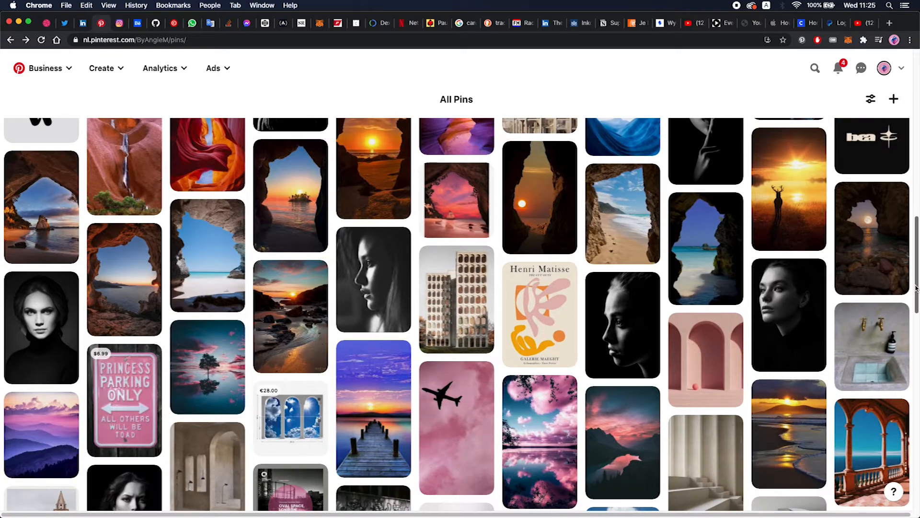
scroll(917, 288, down, 2)
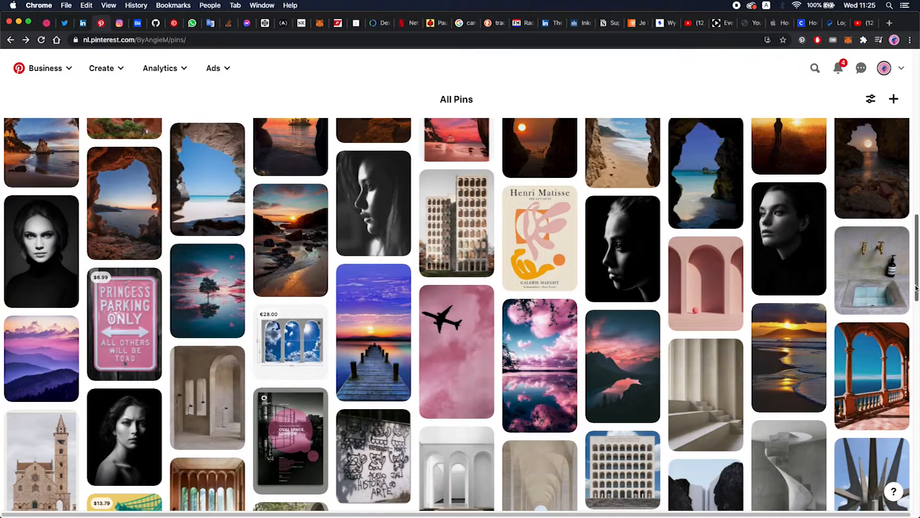
scroll(917, 288, down, 4)
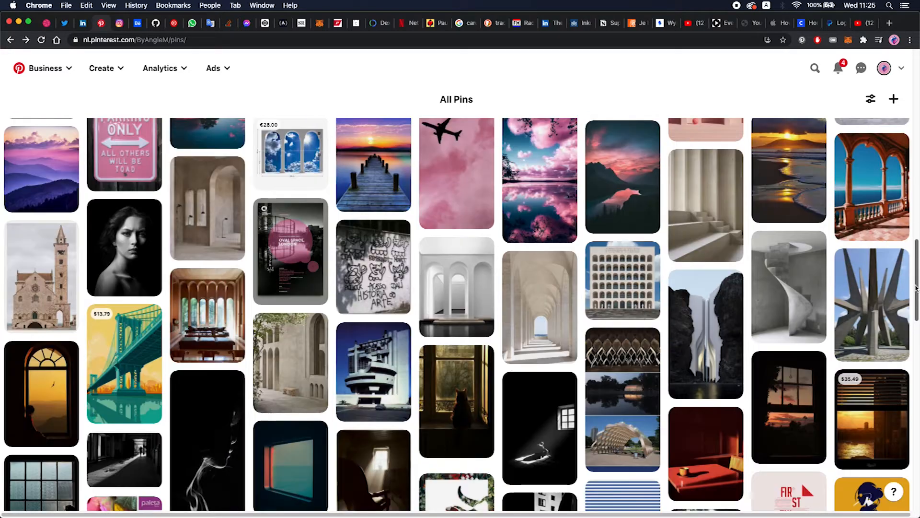
scroll(916, 288, down, 2)
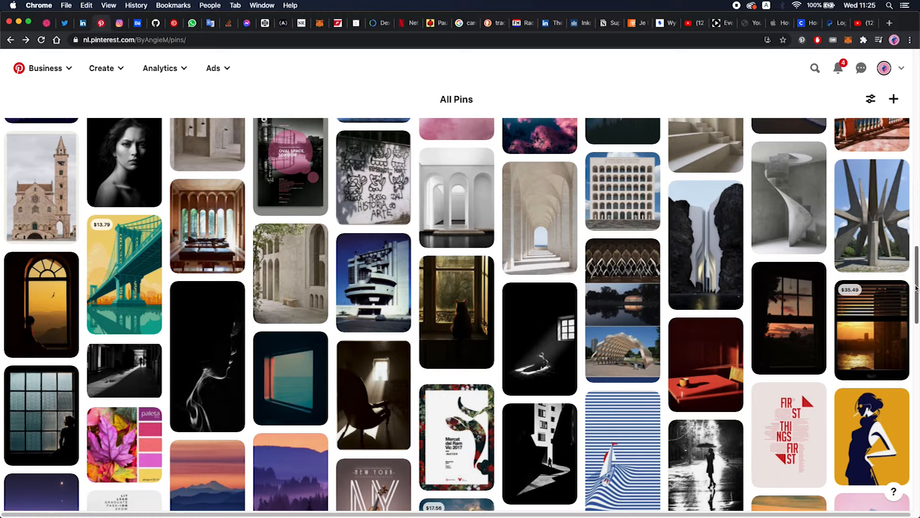
scroll(916, 287, down, 1)
scroll(917, 288, down, 1)
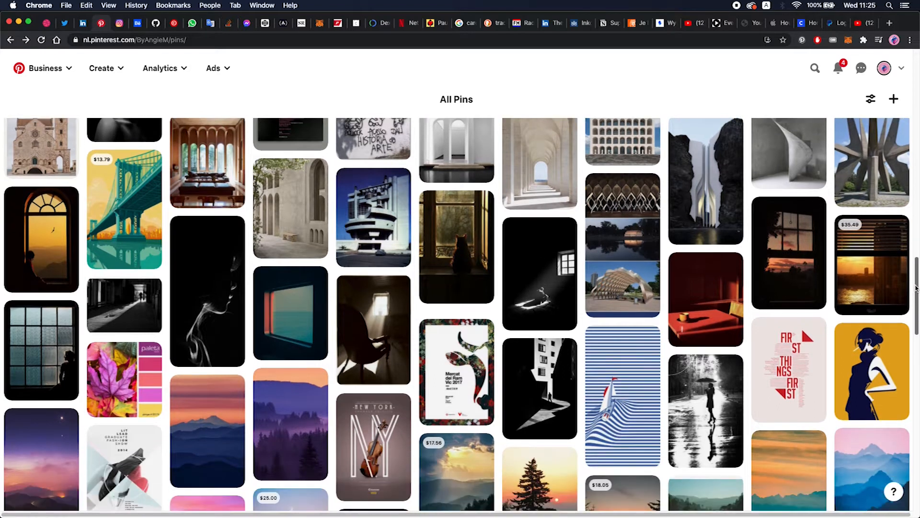
scroll(916, 288, down, 1)
scroll(916, 288, down, 1)
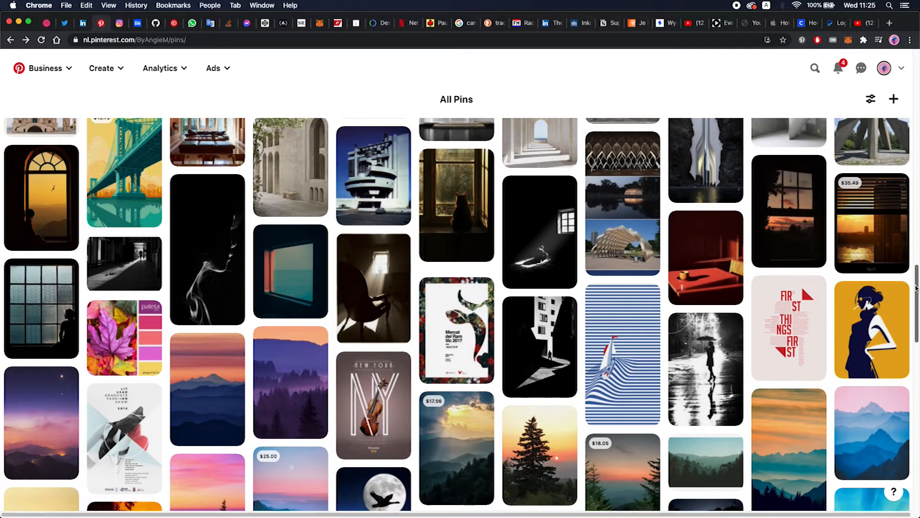
scroll(917, 288, down, 1)
scroll(917, 288, down, 2)
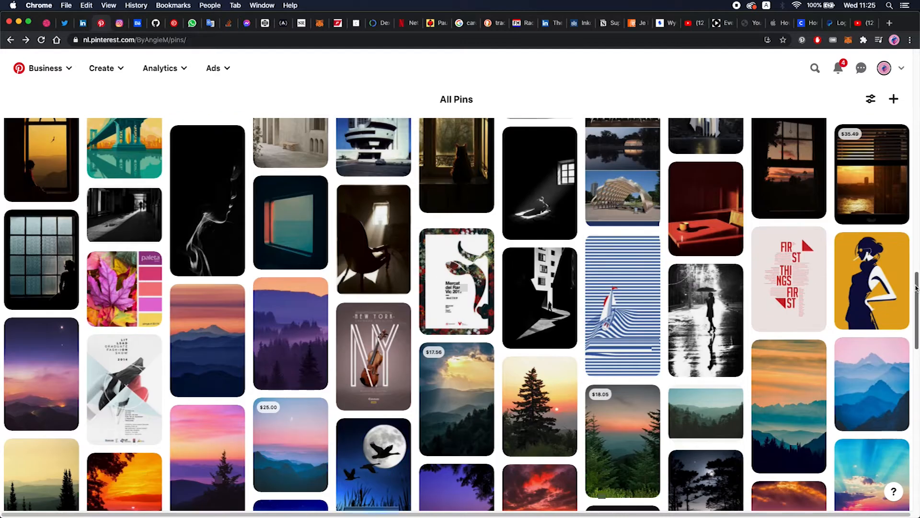
scroll(916, 288, down, 1)
scroll(916, 288, down, 4)
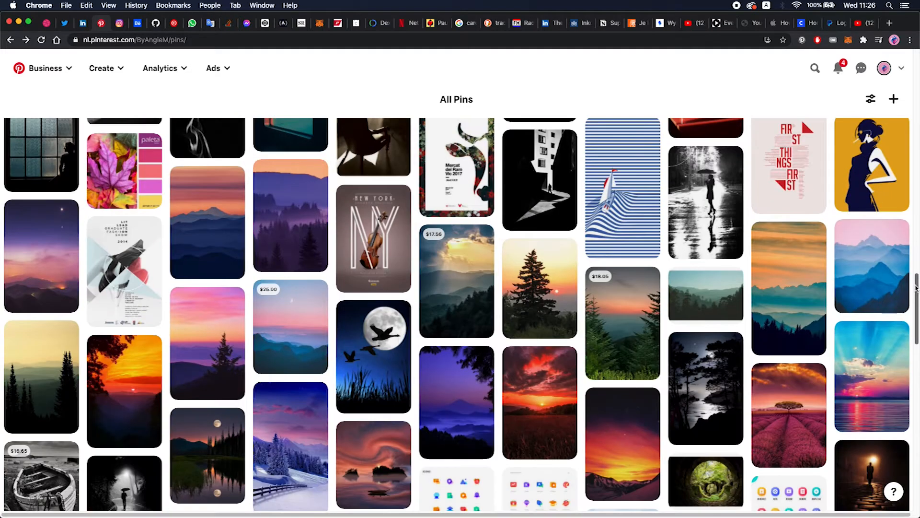
scroll(916, 288, down, 2)
scroll(917, 287, down, 2)
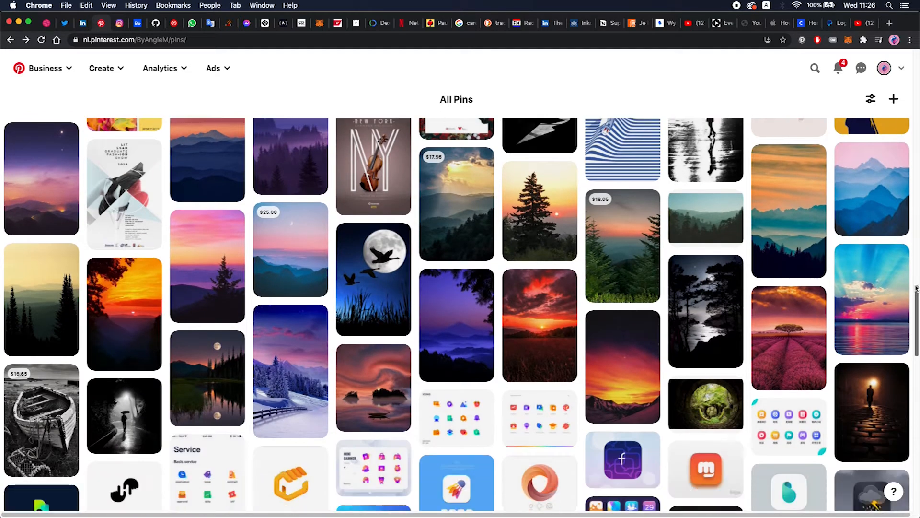
scroll(916, 288, down, 4)
scroll(916, 287, down, 3)
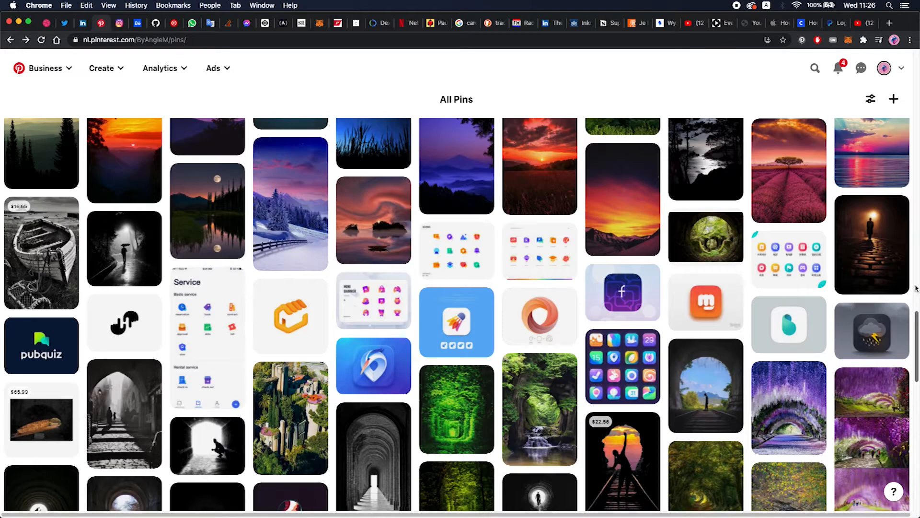
scroll(917, 287, down, 2)
scroll(916, 287, down, 2)
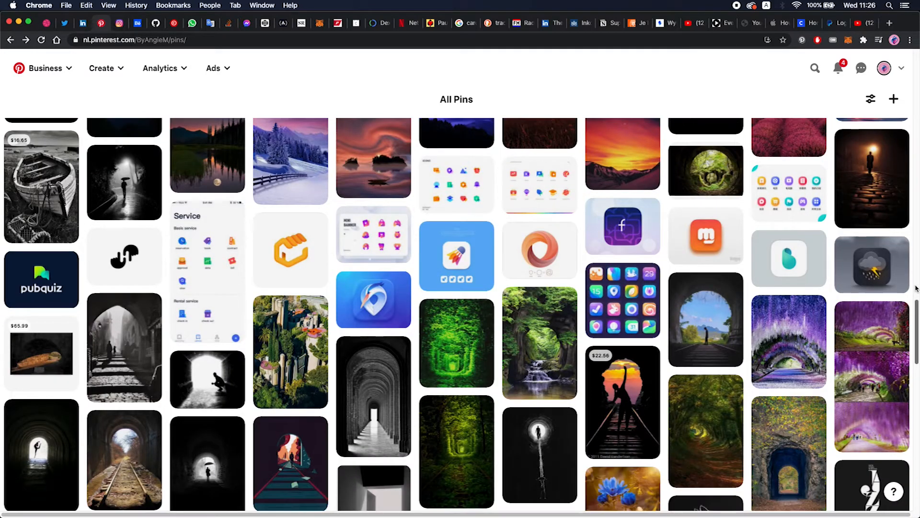
scroll(916, 287, down, 3)
scroll(917, 287, down, 2)
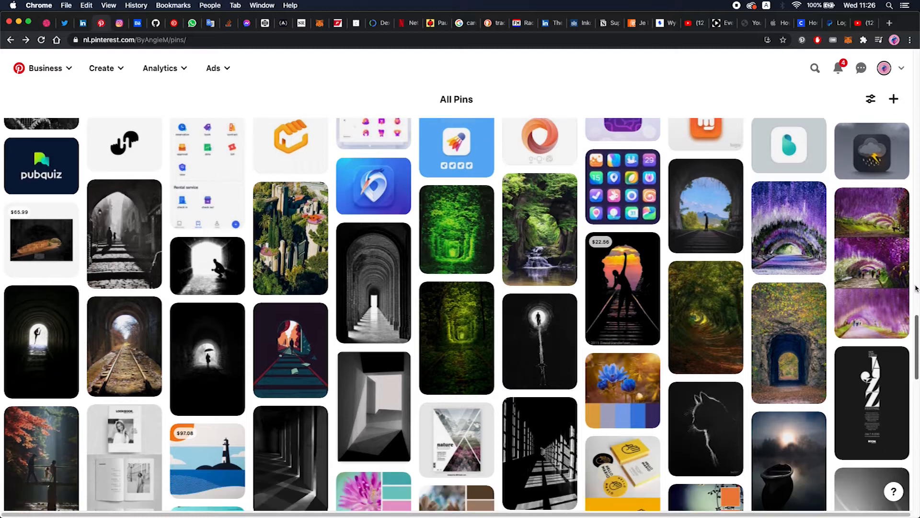
scroll(917, 288, down, 2)
scroll(917, 288, down, 3)
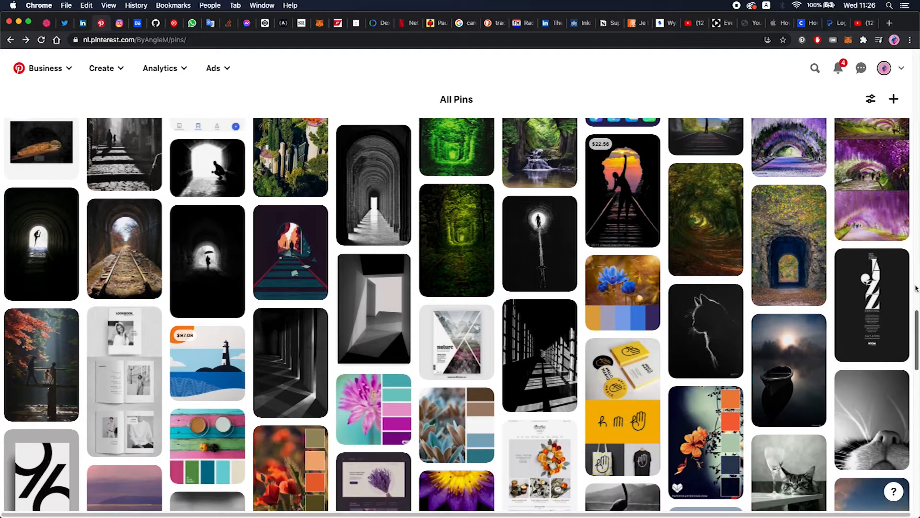
scroll(916, 288, down, 1)
scroll(916, 287, down, 4)
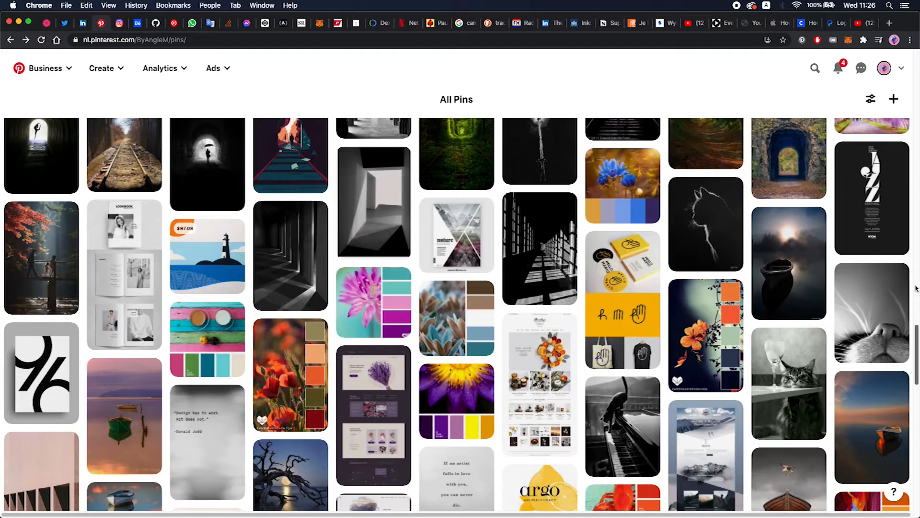
scroll(917, 287, down, 5)
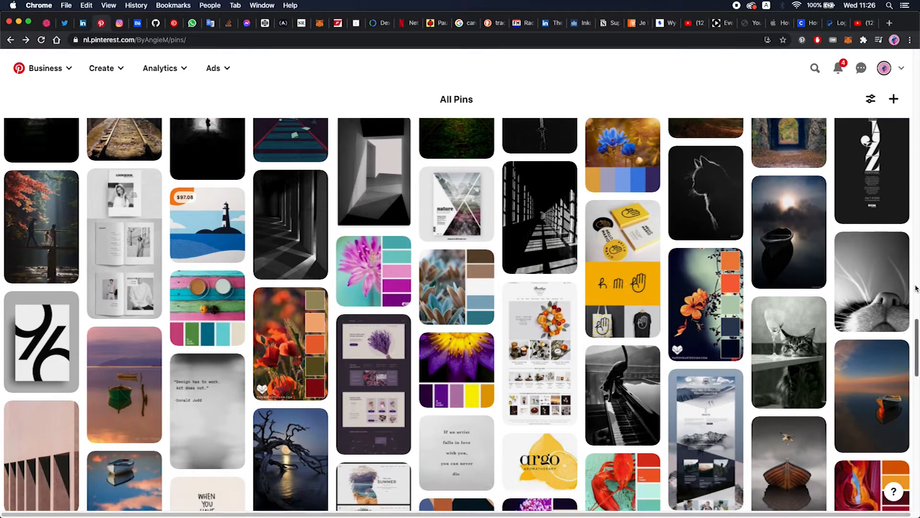
scroll(917, 288, down, 3)
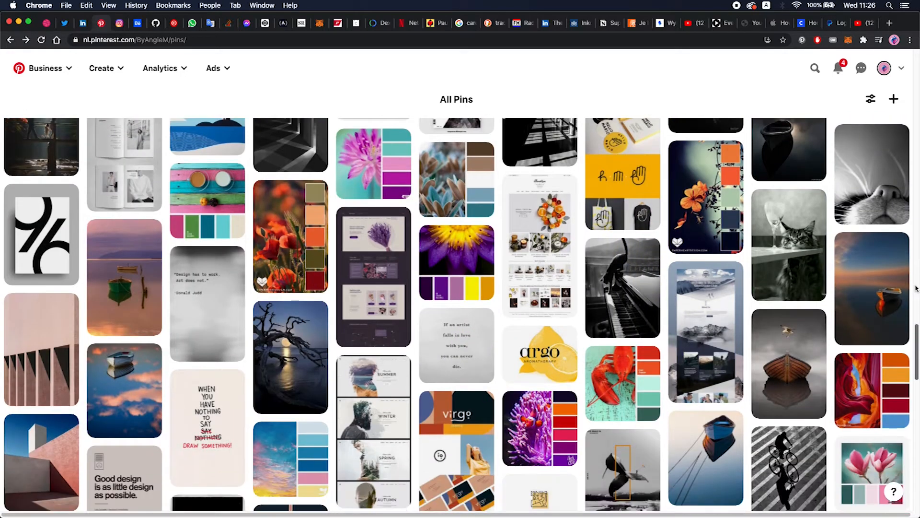
scroll(916, 289, down, 7)
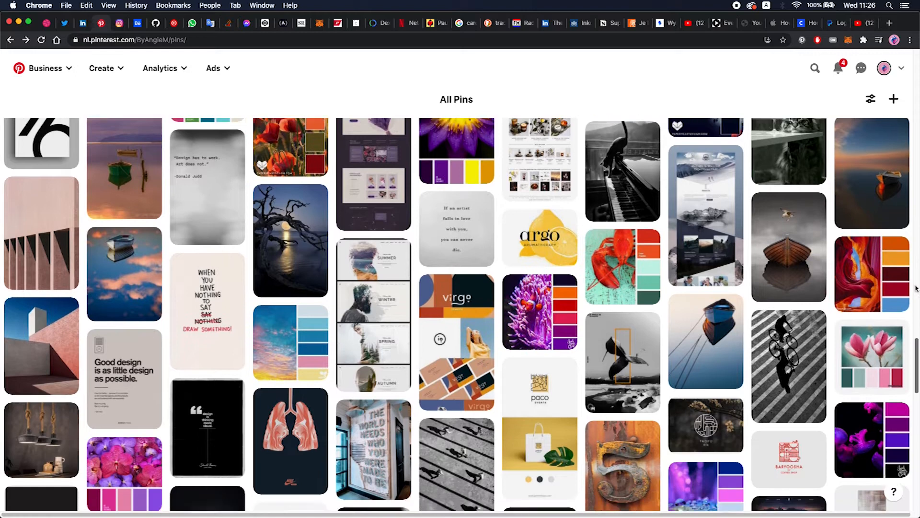
scroll(916, 288, down, 8)
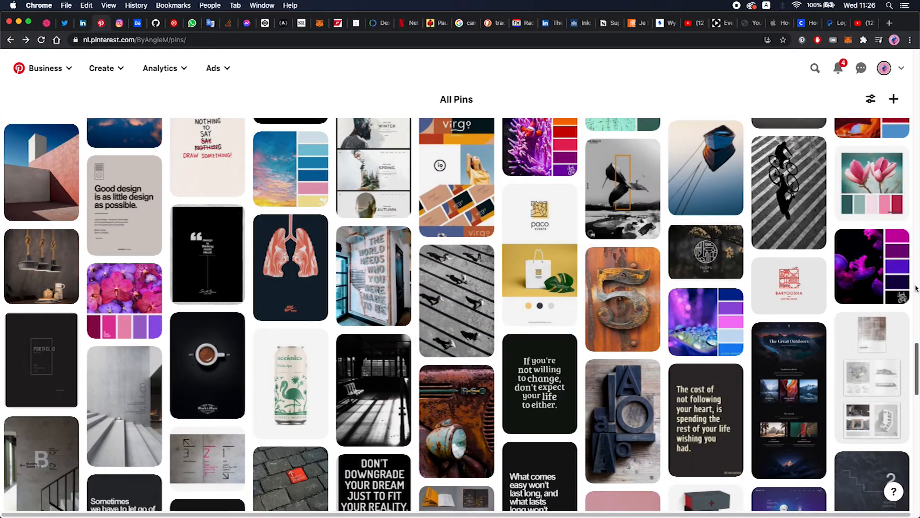
scroll(917, 288, down, 3)
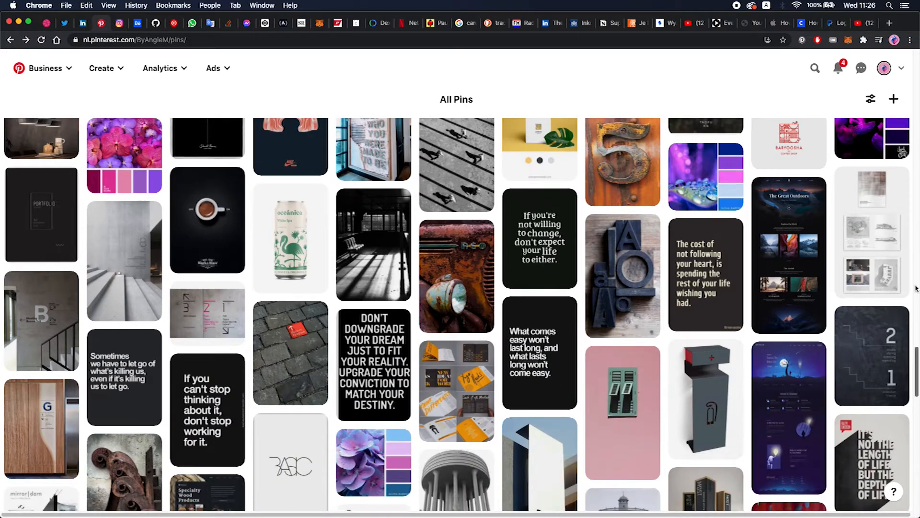
scroll(917, 288, down, 3)
scroll(917, 289, down, 4)
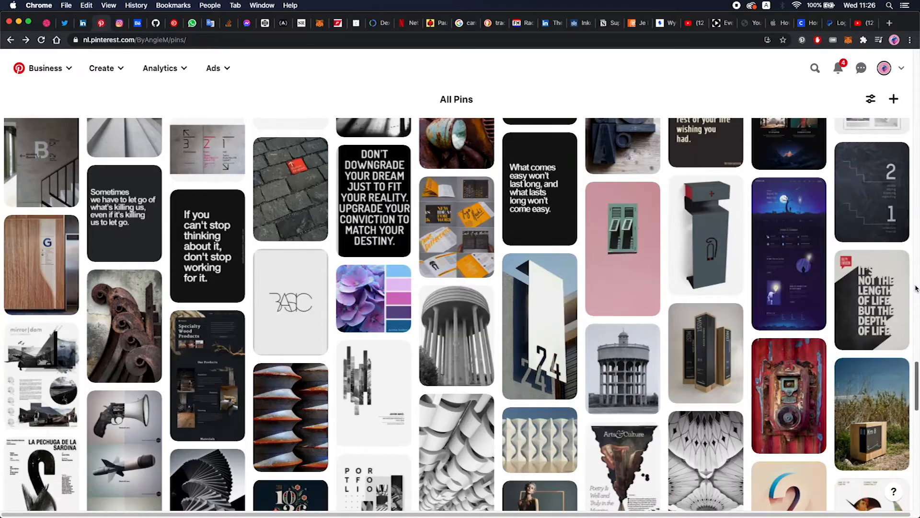
scroll(917, 288, down, 4)
scroll(916, 288, down, 5)
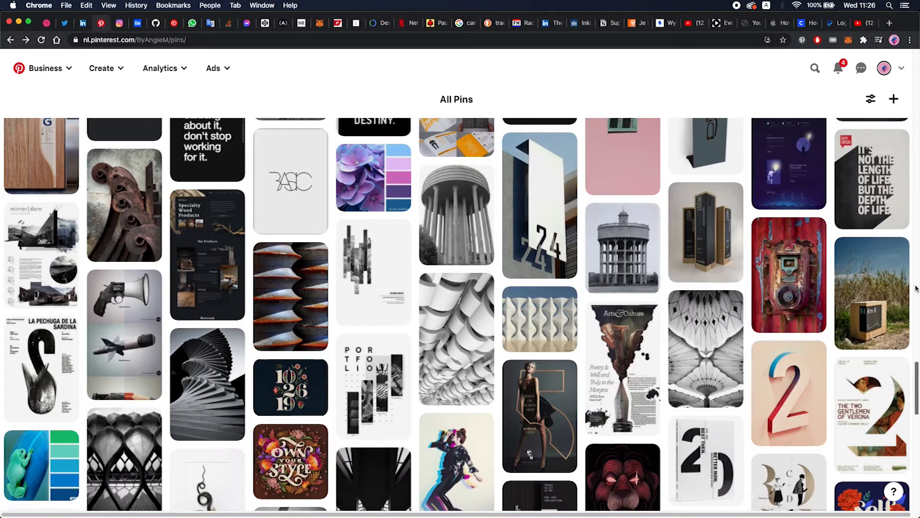
scroll(917, 288, down, 5)
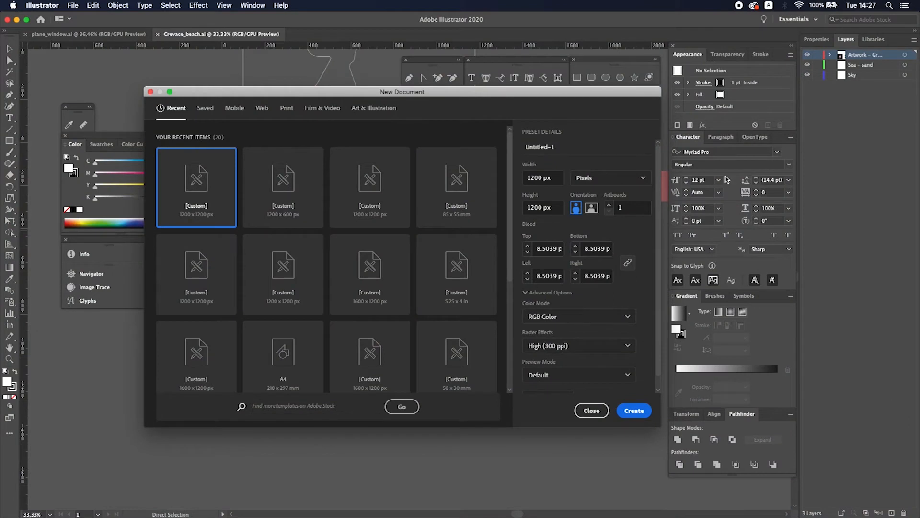
Create a new 1200 x 1200 px document named Plane_landscape with RGB color mode and High (300 ppi) raster effects
drag(583, 148, 520, 145)
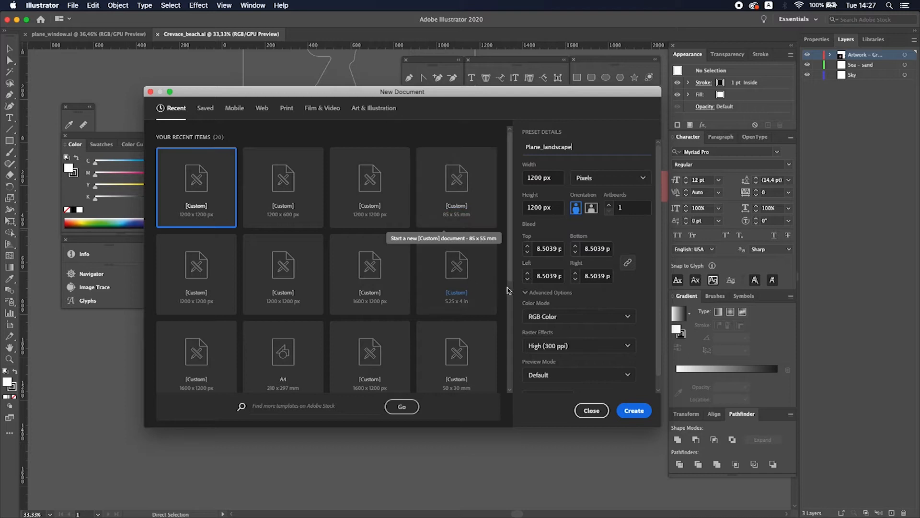
click(628, 317)
click(645, 306)
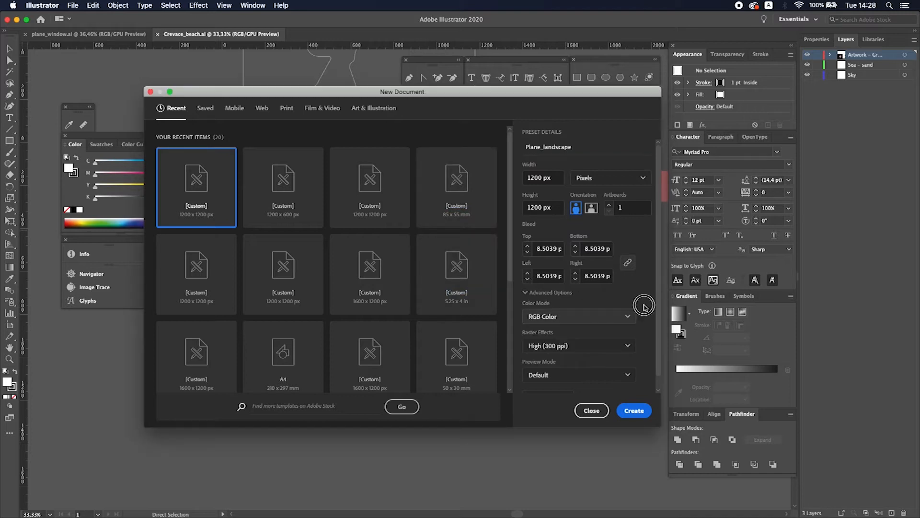
click(628, 347)
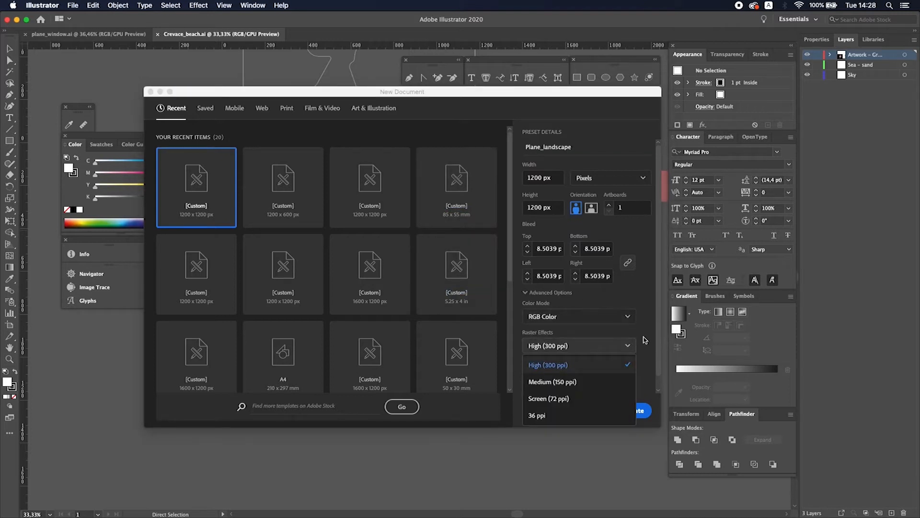
click(645, 339)
click(632, 412)
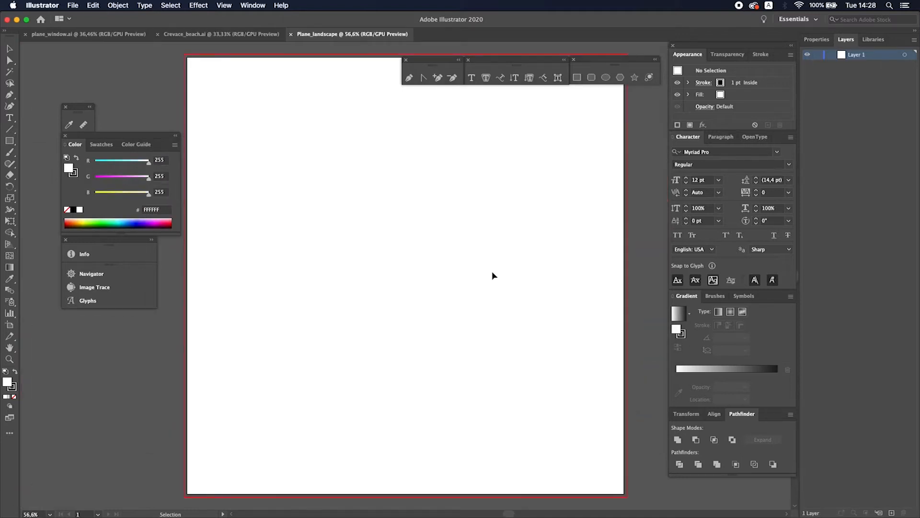
Switch to Chrome and copy the Category I, II and III runway lighting diagram from the International Airport Review article
key(super+Tab)
click(334, 269)
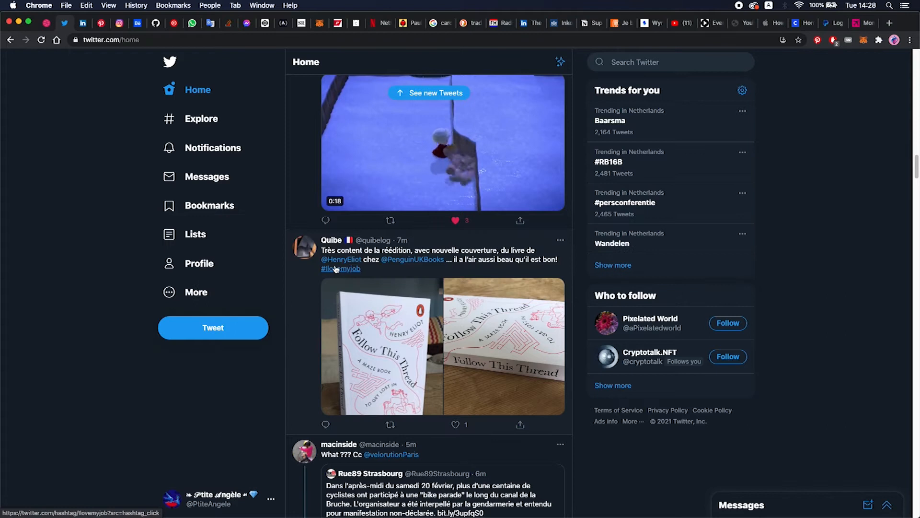
click(861, 23)
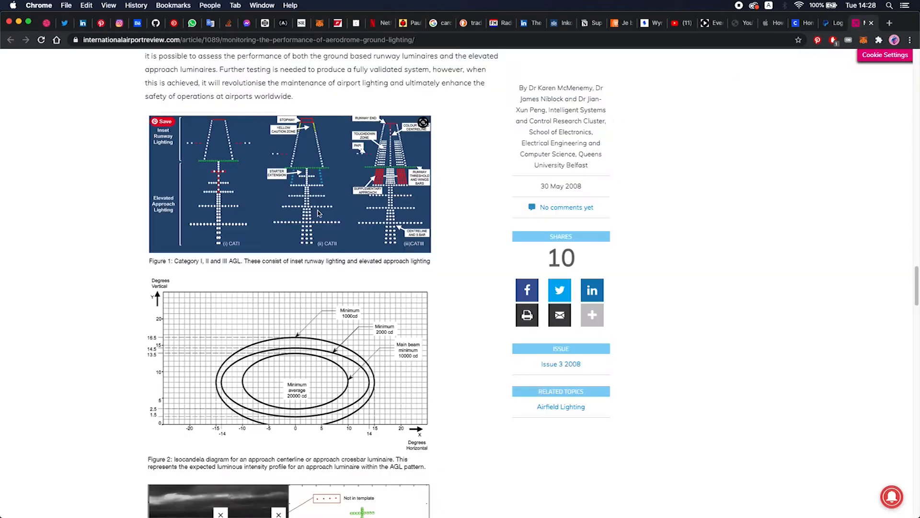
right_click(318, 212)
click(334, 234)
Return to Illustrator, paste the runway lighting diagram into Plane_landscape and place it outside the artboard, beside its lower-left edge
key(super+Tab)
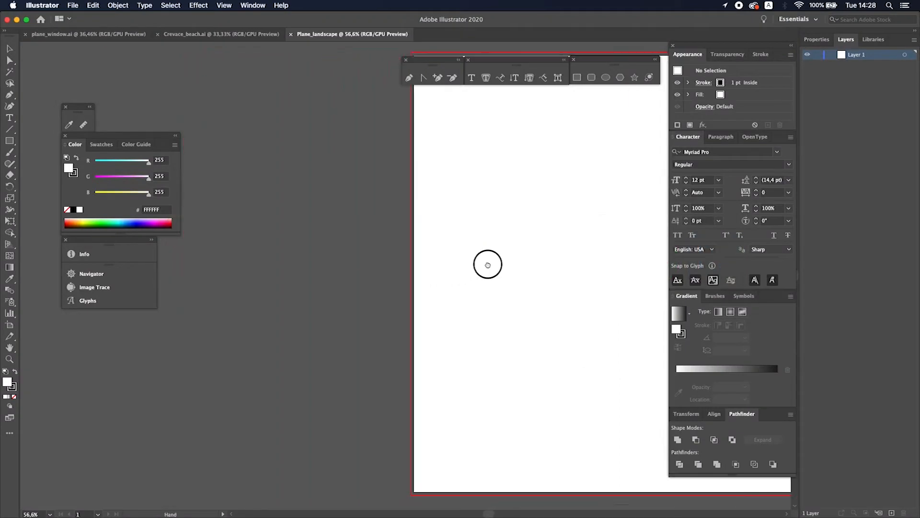
key(super+v)
drag(514, 211, 462, 246)
drag(403, 295, 312, 378)
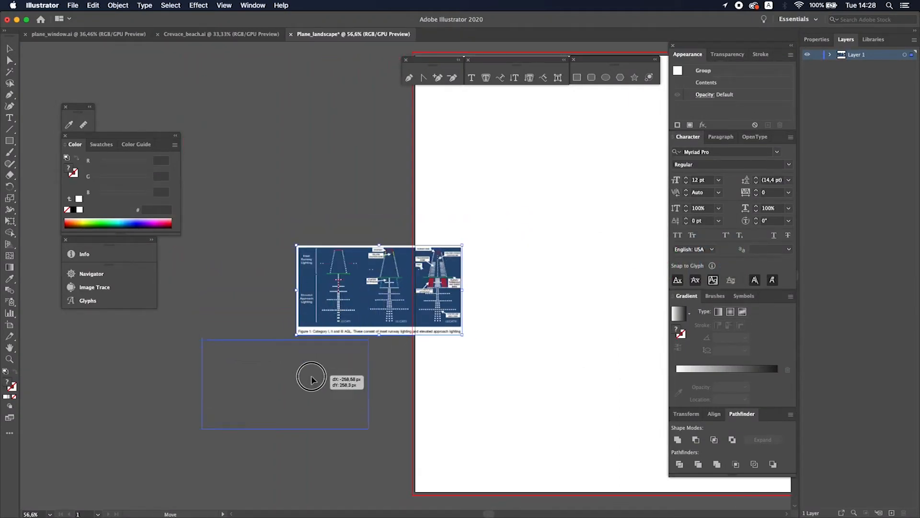
click(423, 306)
drag(478, 285, 371, 273)
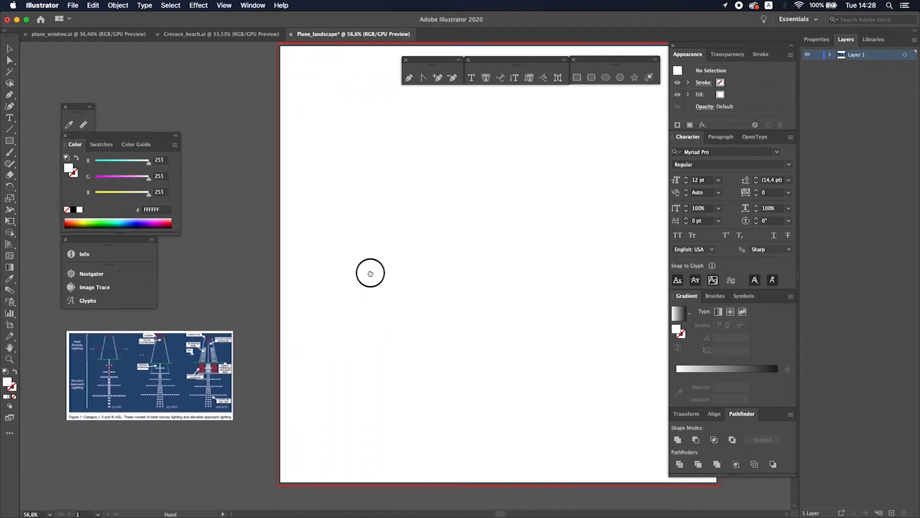
Switch to Chrome and copy the sunset plane and runway lights photo from the saved Pinterest pin Aviones
key(super+Tab)
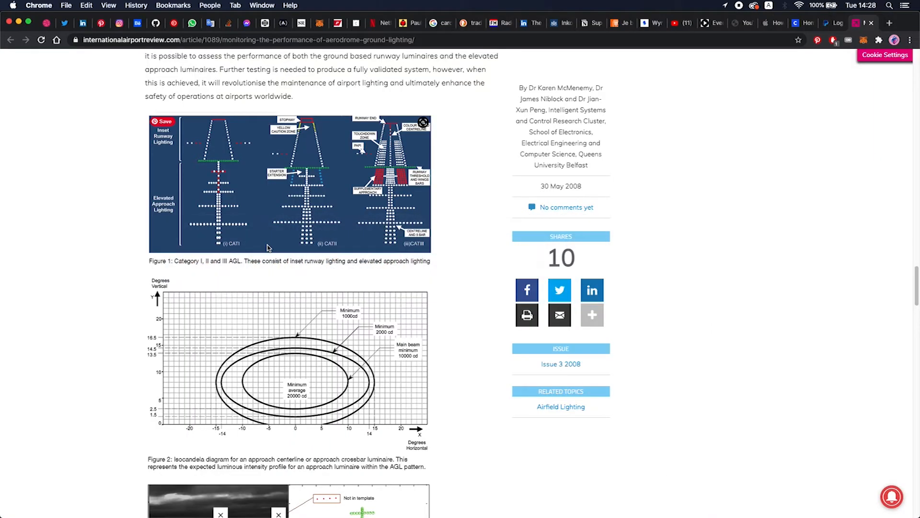
click(101, 23)
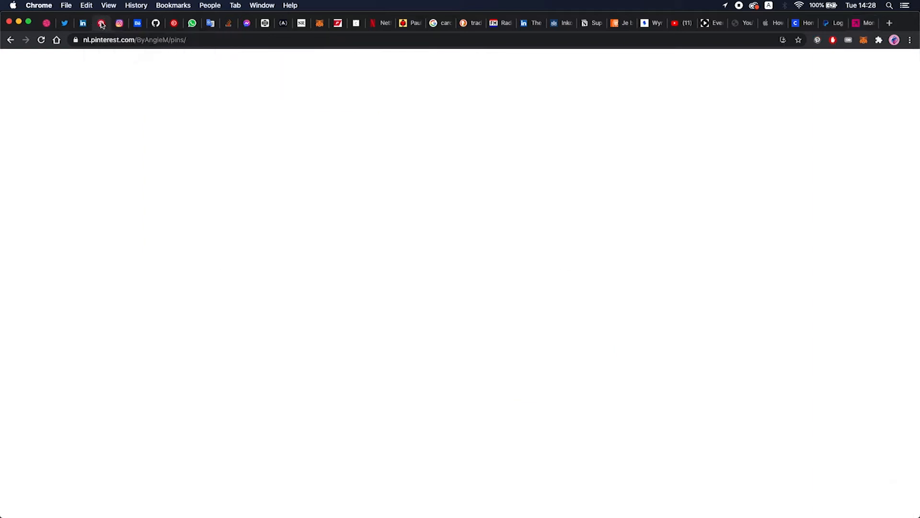
click(302, 301)
right_click(384, 228)
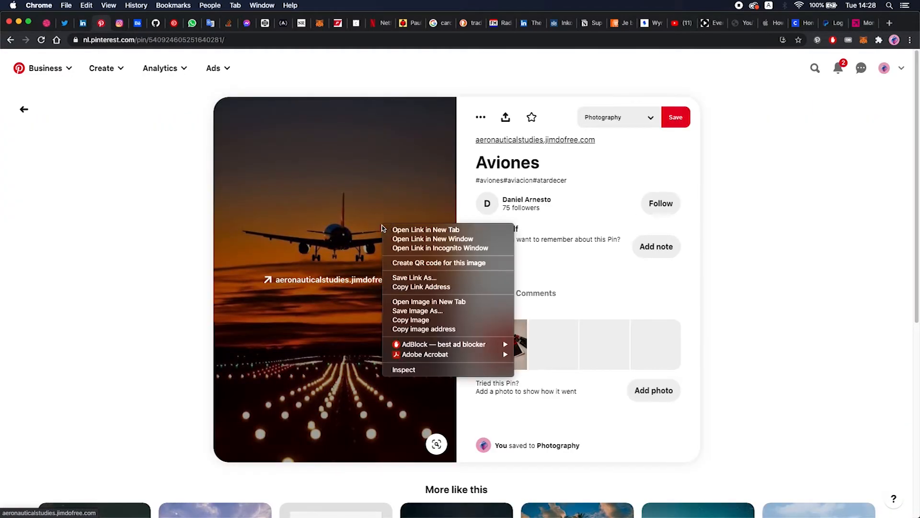
click(411, 320)
Return to Illustrator, paste the sunset plane photo, scale it down and place it outside the artboard, just above the runway lighting diagram
key(super+Tab)
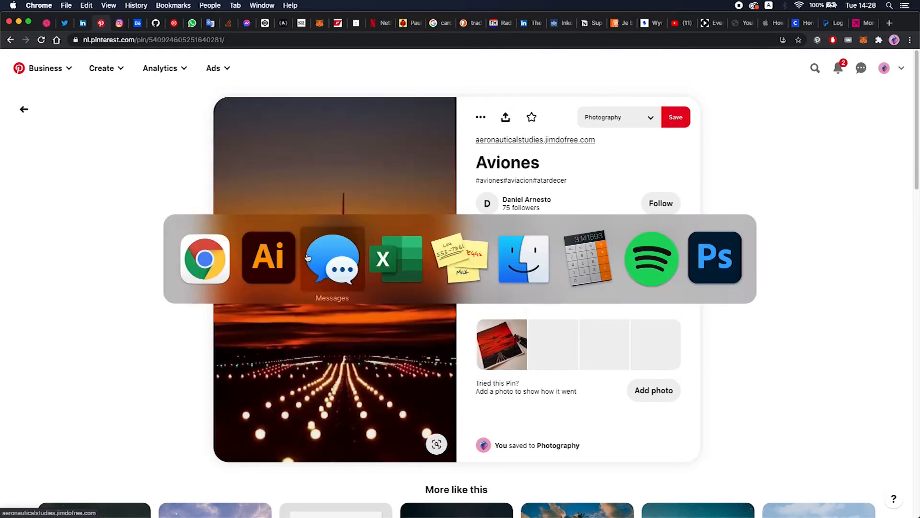
click(261, 259)
key(super+v)
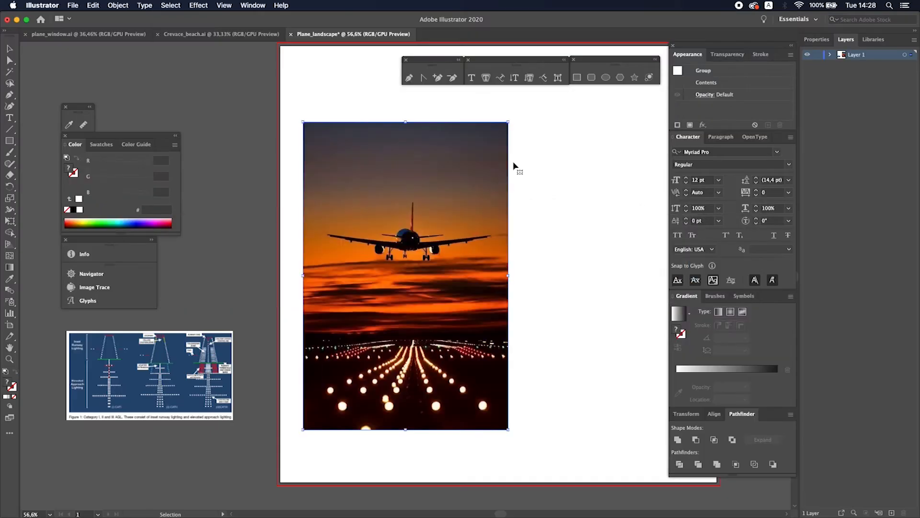
drag(508, 123, 445, 216)
drag(375, 311, 283, 211)
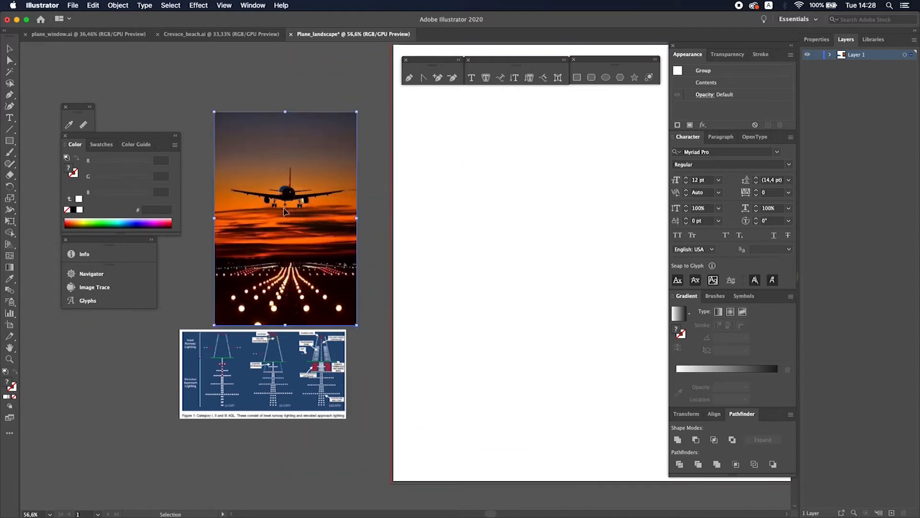
Switch to Chrome and copy the jetphotos.net photo of a plane below a large sun from the saved Pinterest pins
key(super+Tab)
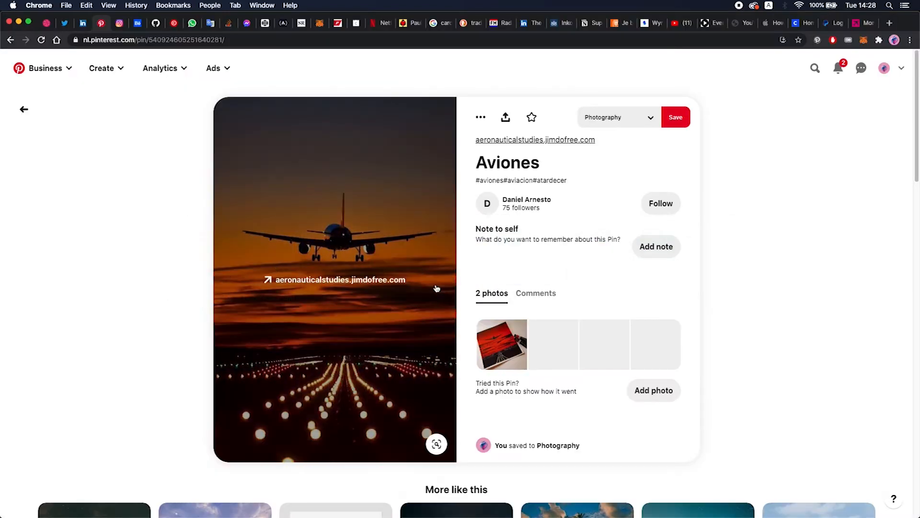
scroll(490, 277, down, 4)
click(22, 108)
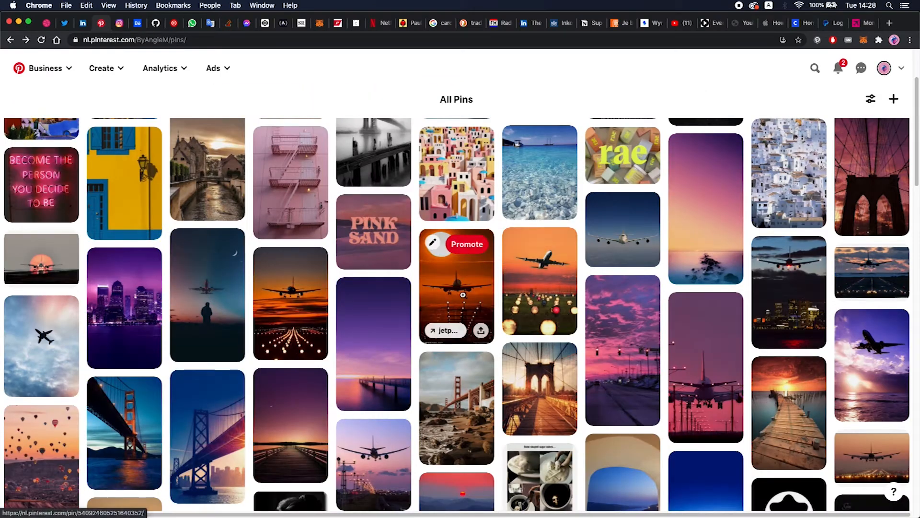
click(459, 290)
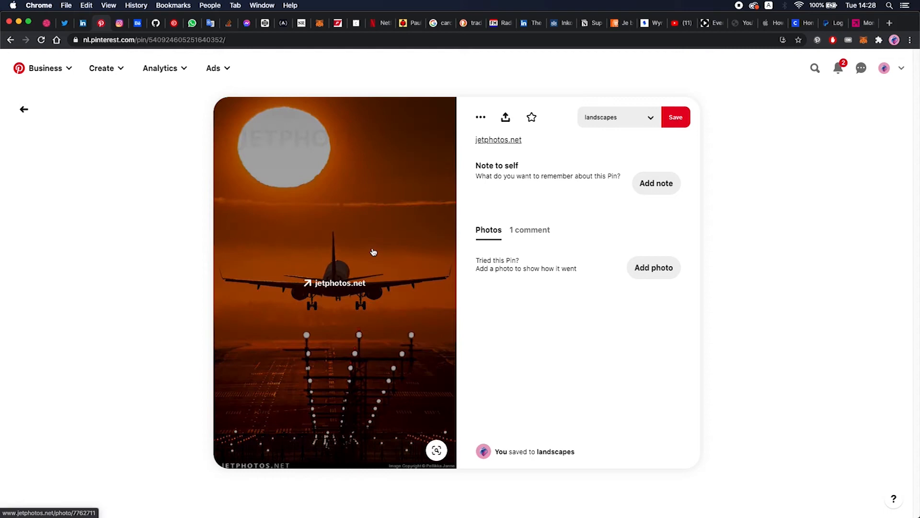
right_click(374, 249)
click(401, 343)
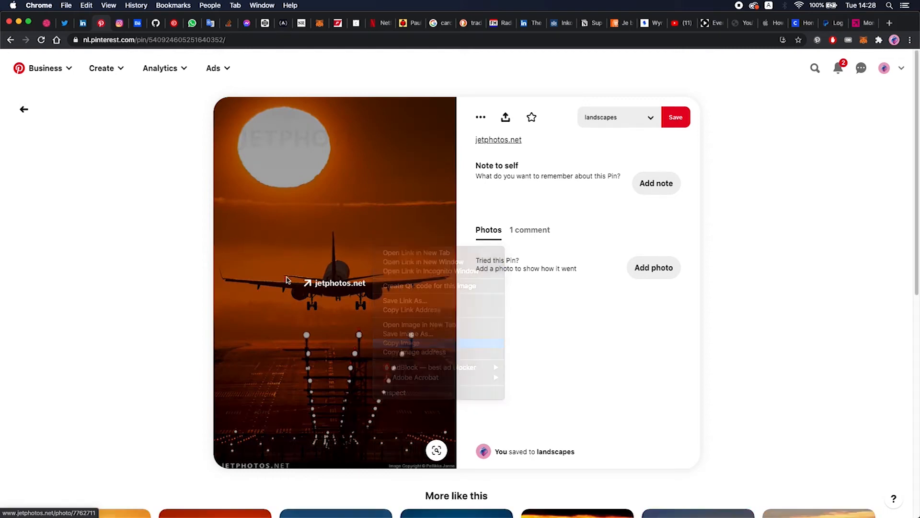
Return to Illustrator, paste the jetphotos.net photo, halve its size and place it outside the artboard, left of the sunset plane photo
key(super+Tab)
key(super+v)
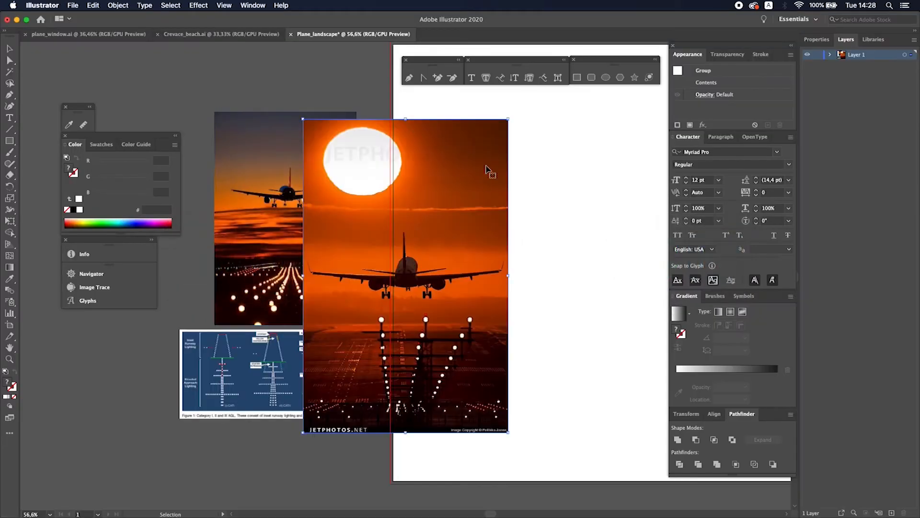
drag(504, 122, 406, 276)
scroll(435, 264, left, 5)
drag(449, 371, 251, 248)
click(534, 287)
drag(565, 297, 415, 315)
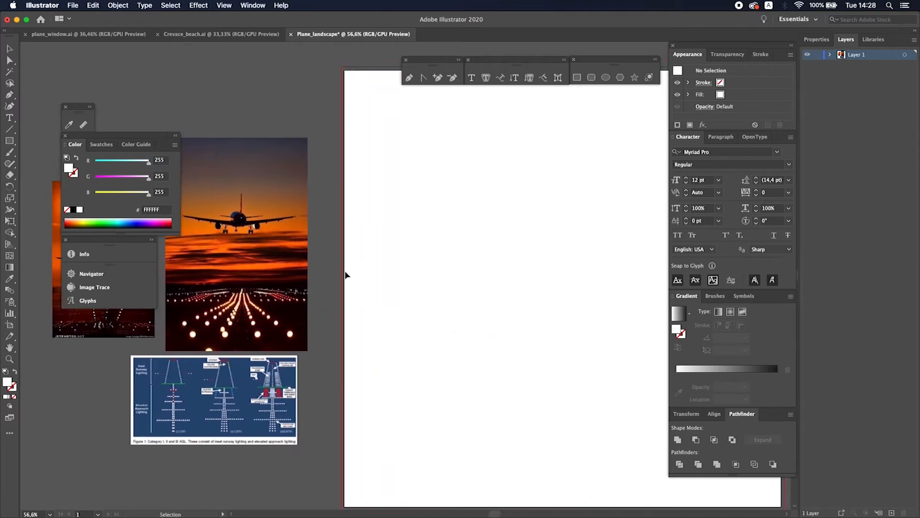
Switch to Chrome and look through the saved Pinterest pins for further plane references
key(super+Tab)
click(23, 107)
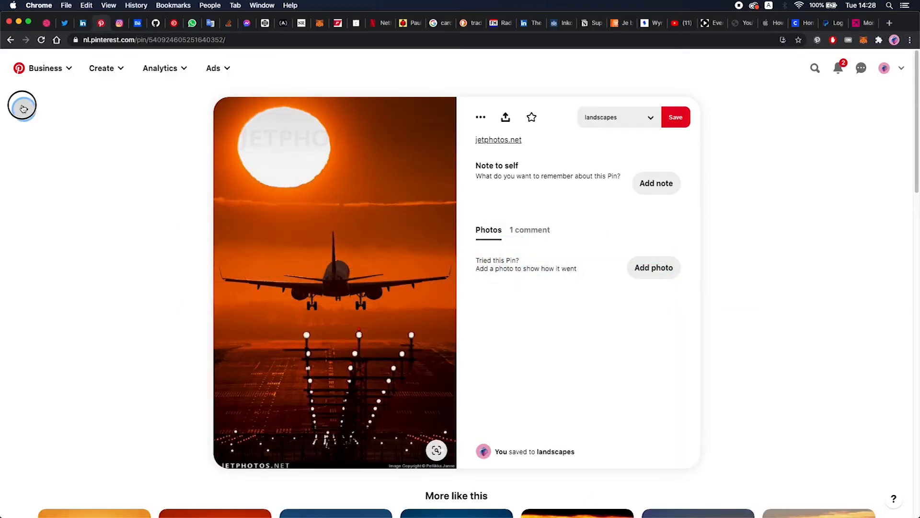
scroll(415, 294, down, 2)
scroll(415, 294, down, 1)
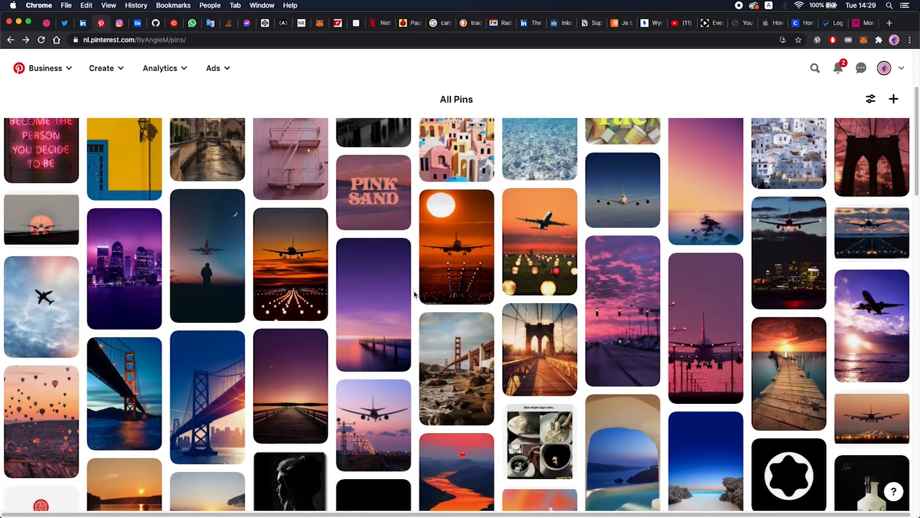
Switch to Messages, open the hand-drawn plane sketch IMG_8218.jpeg in Preview and copy it
key(super+Tab)
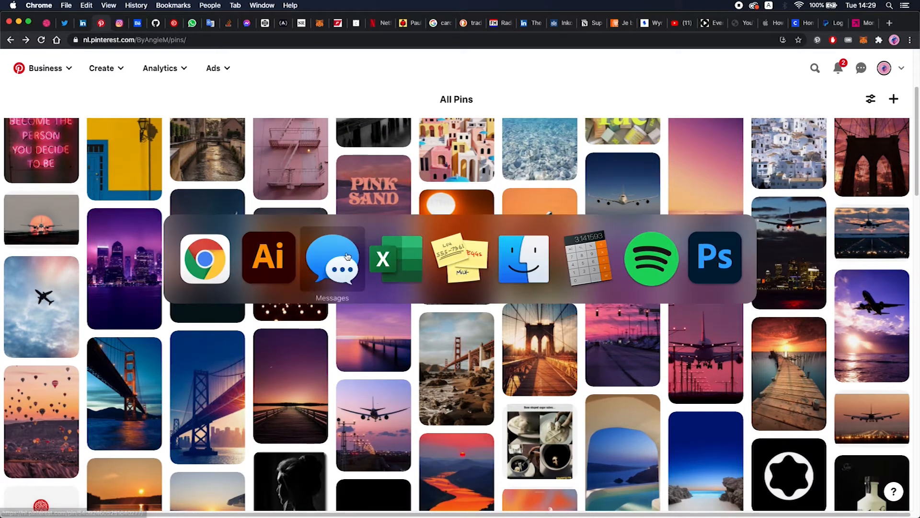
click(347, 256)
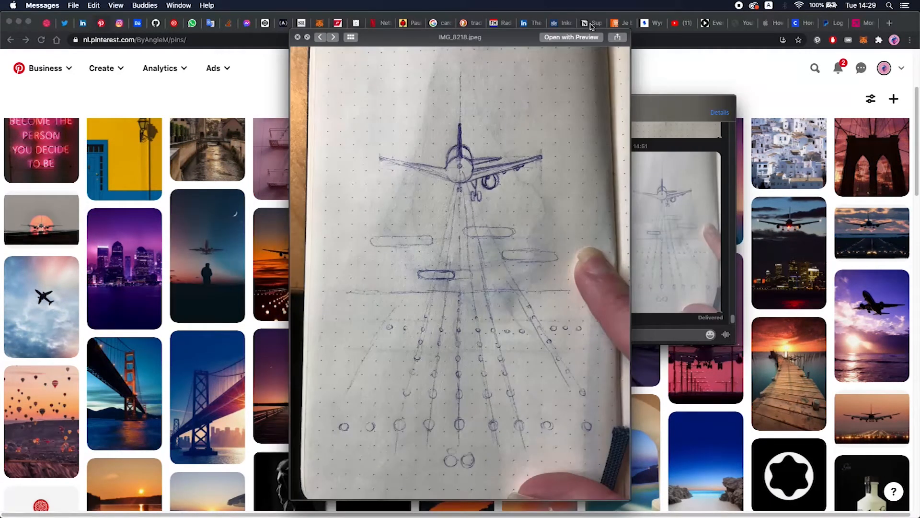
click(578, 38)
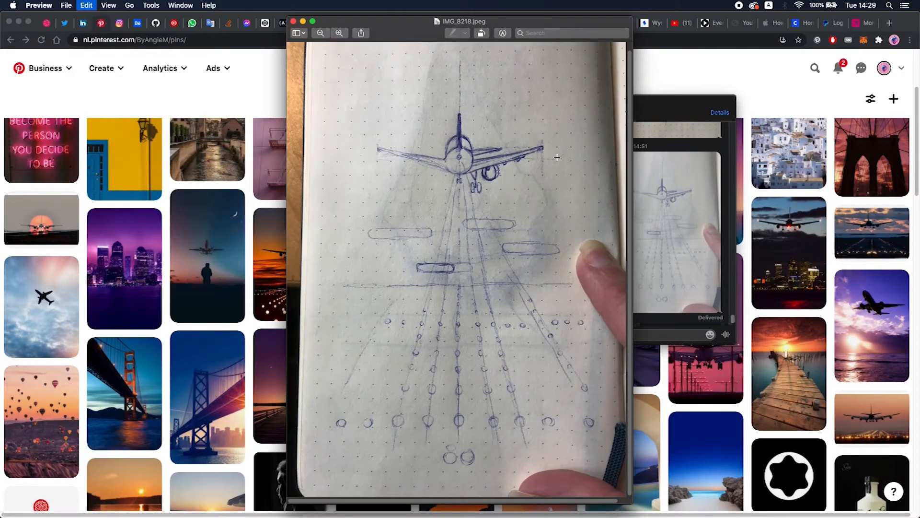
Return to Illustrator, paste the plane sketch into Plane_landscape and scale it uniformly to 50%
key(super+Tab)
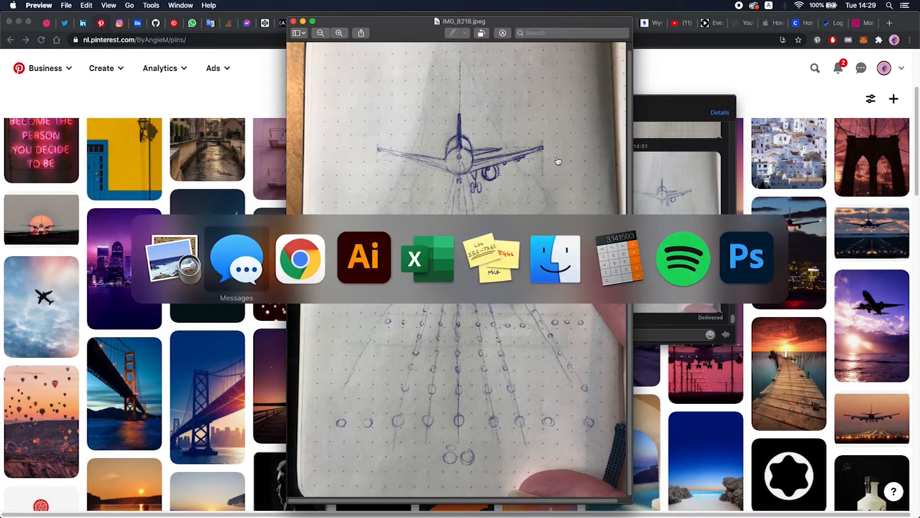
key(super+Tab)
key(super+Tab)
drag(554, 257, 368, 246)
key(super+v)
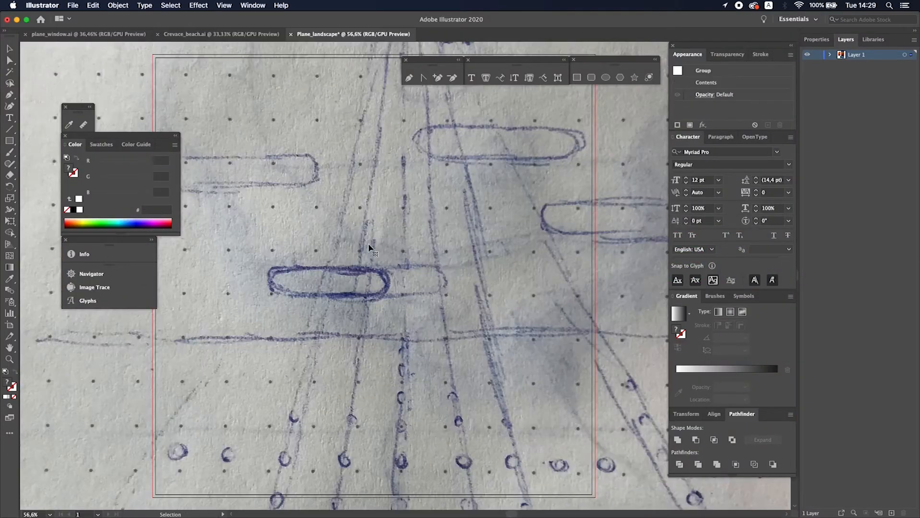
key(Return)
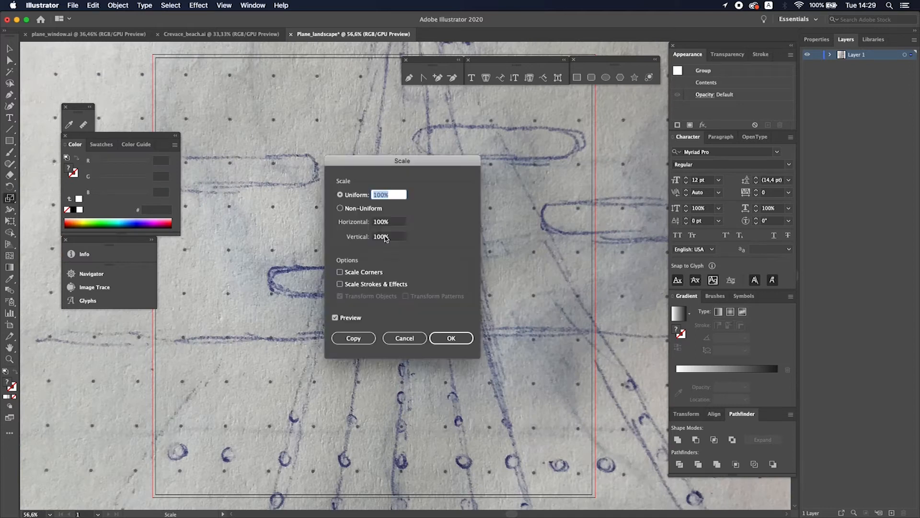
text(50)
key(Return)
Shrink the pasted sketch further so the plane and runway lights fit the artboard, and position it over the artboard
key(v)
key(super+minus)
key(super+minus)
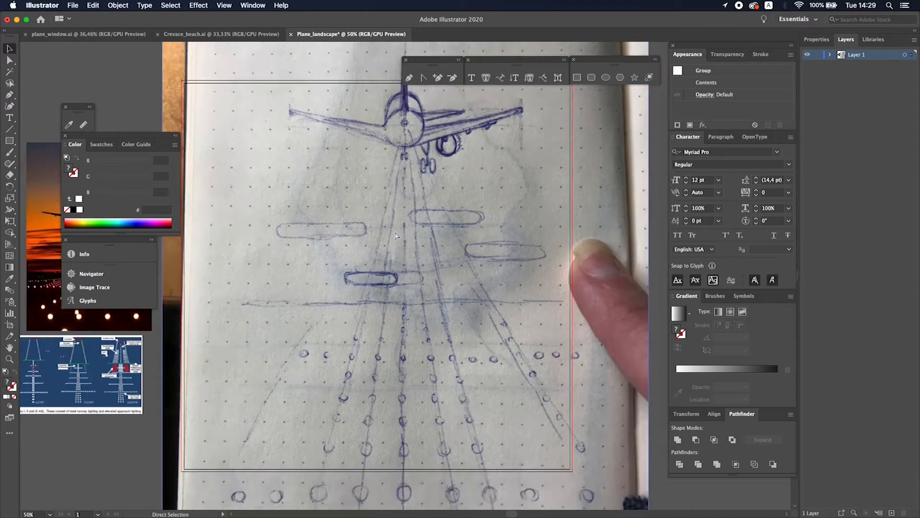
drag(245, 276, 293, 284)
drag(424, 263, 400, 269)
Add a vertical and a horizontal ruler guide through the centre of the artboard
key(shift+o)
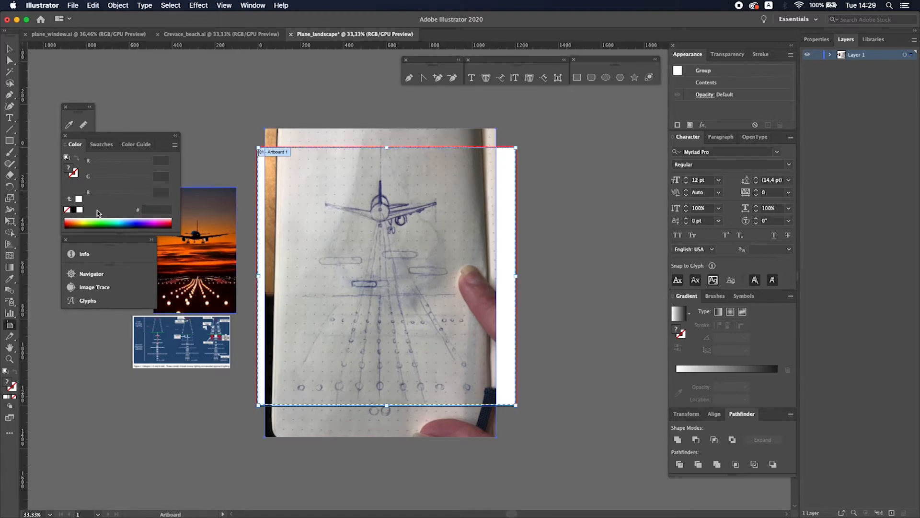
drag(27, 246, 388, 155)
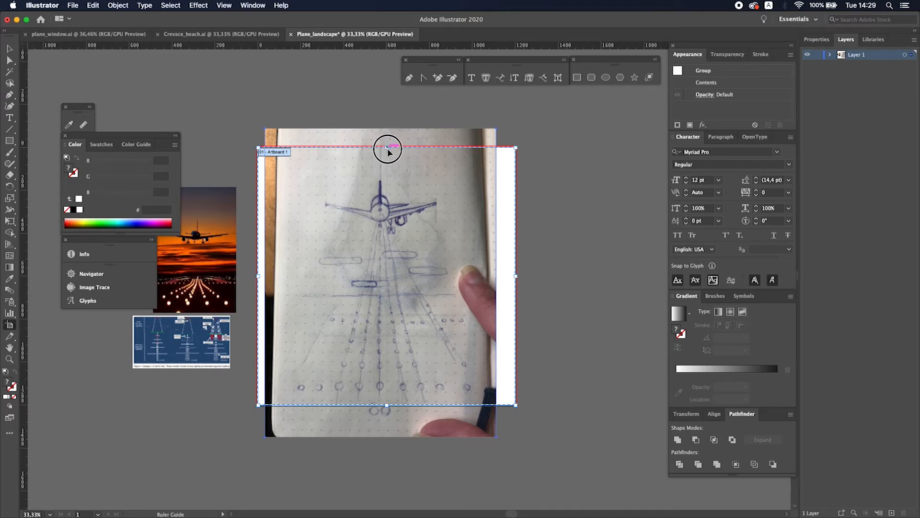
key(super+equal)
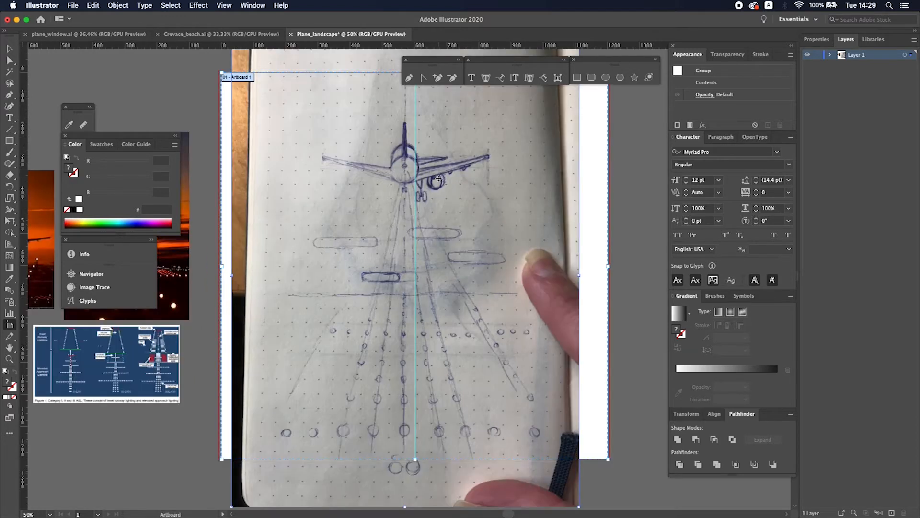
drag(25, 147, 415, 460)
drag(312, 46, 226, 267)
key(v)
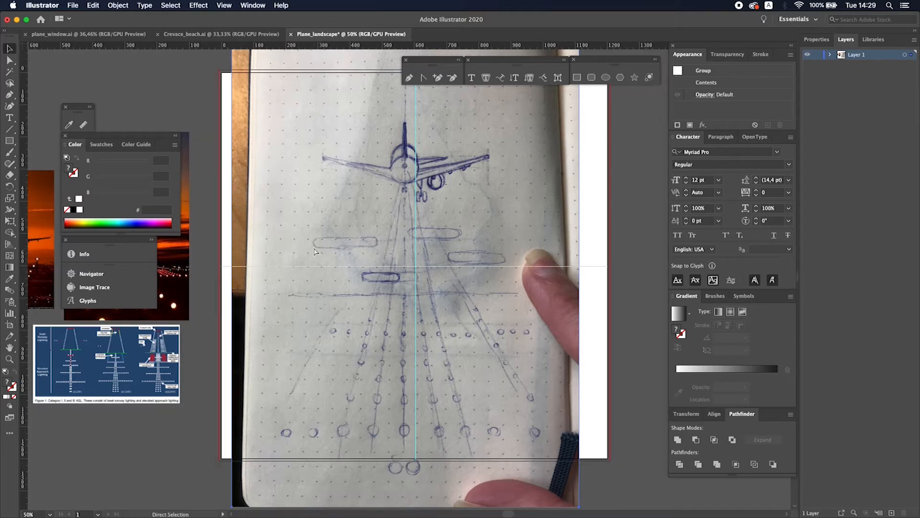
Save the document as Plane_landscape.ai in the project folder, as a PDF-compatible Illustrator 2020 file with embedded ICC profiles and compression
key(super+s)
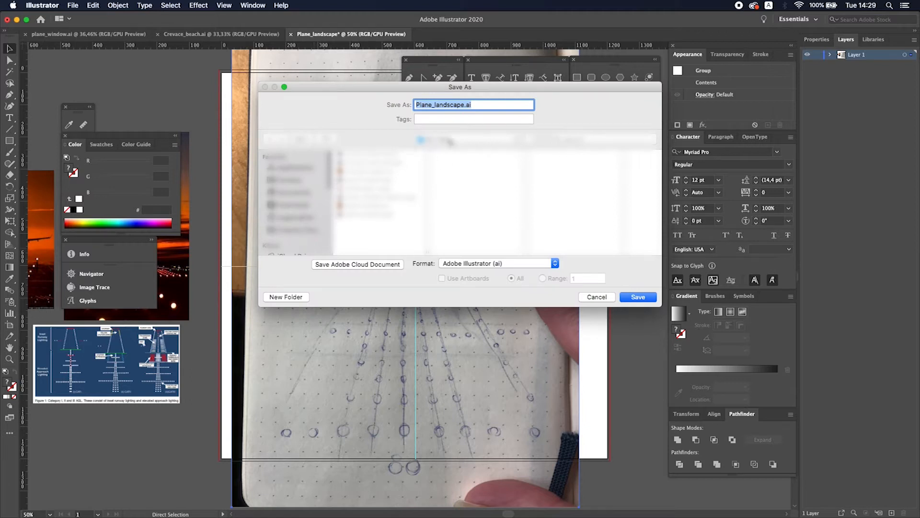
click(448, 142)
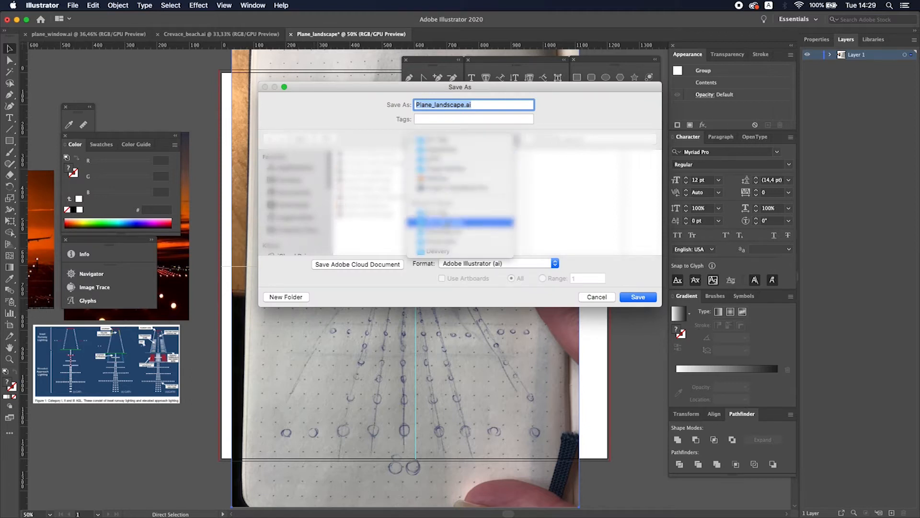
click(446, 222)
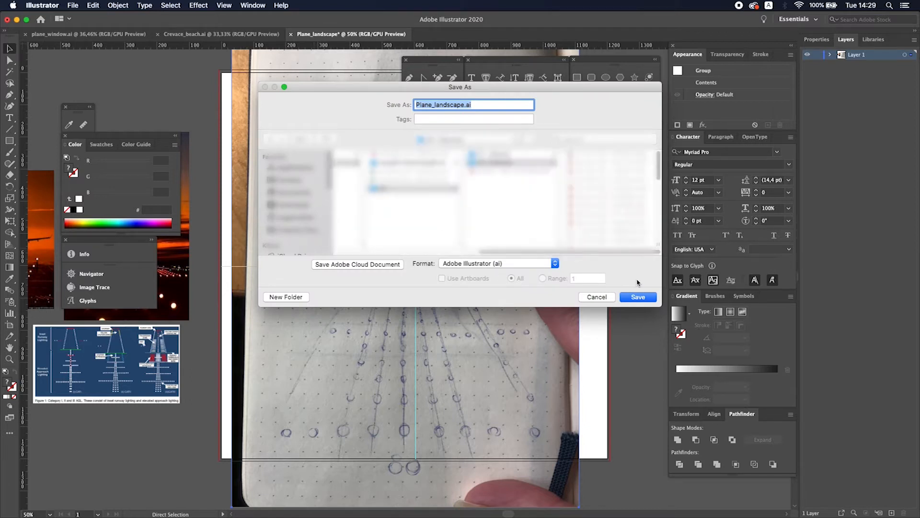
click(494, 142)
scroll(300, 224, down, 3)
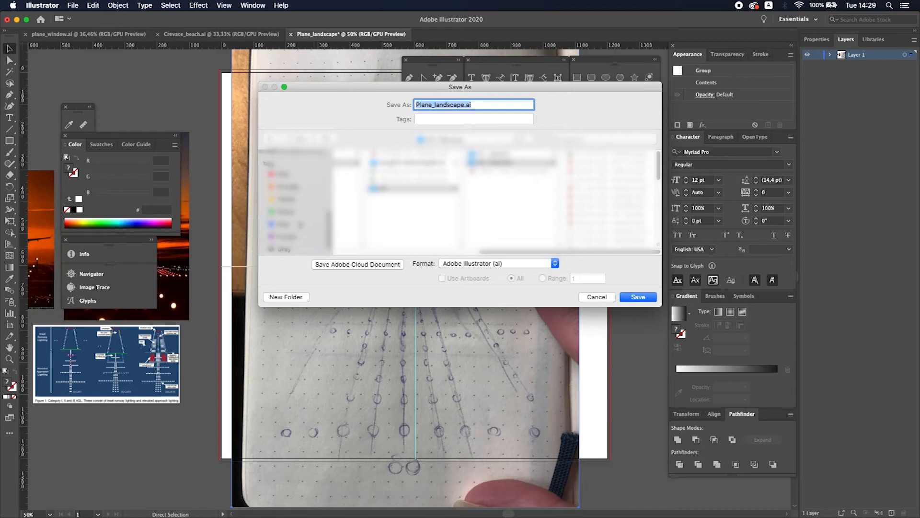
scroll(295, 202, up, 5)
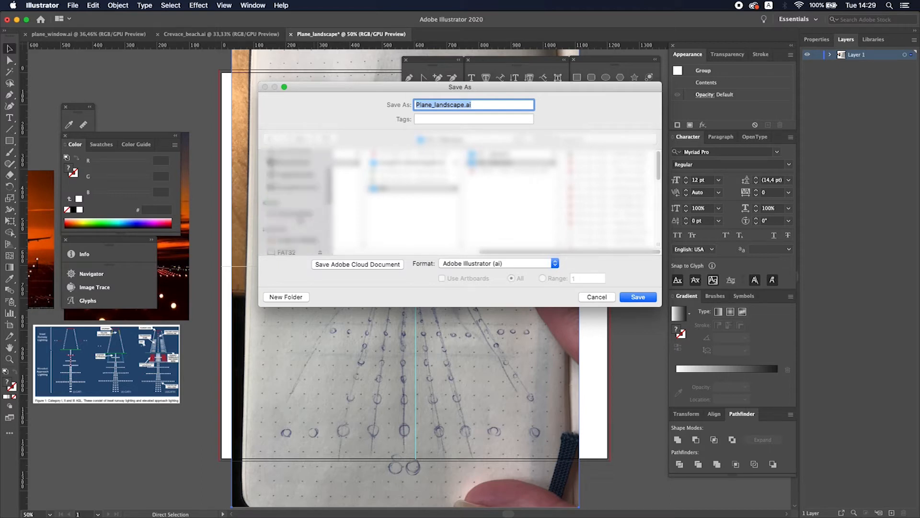
scroll(302, 236, down, 2)
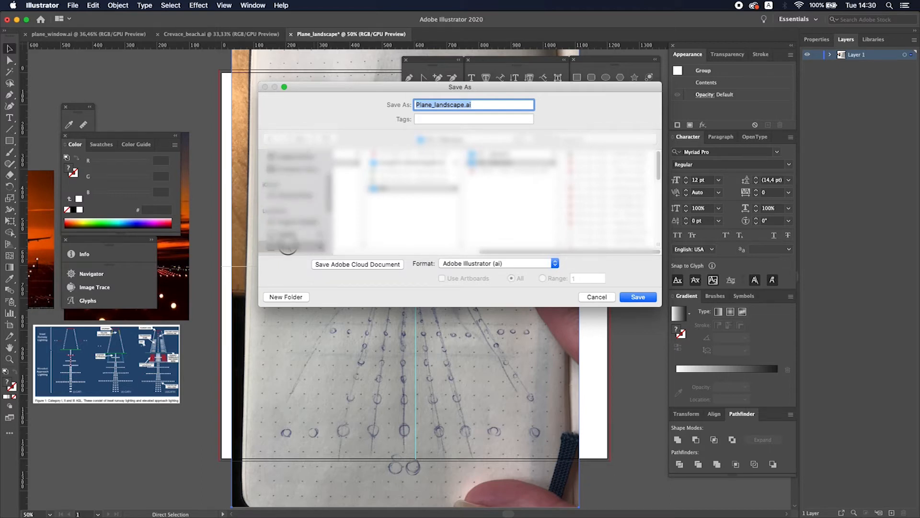
click(400, 157)
click(476, 207)
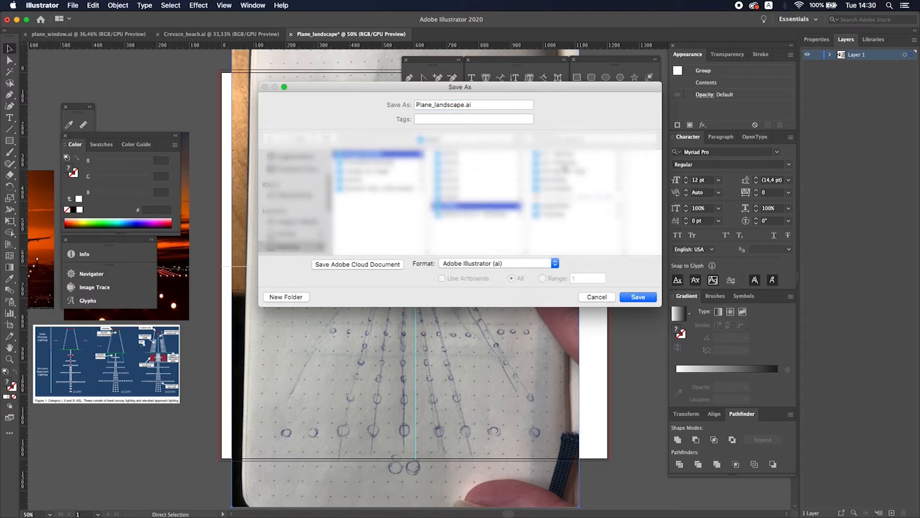
click(566, 166)
click(638, 298)
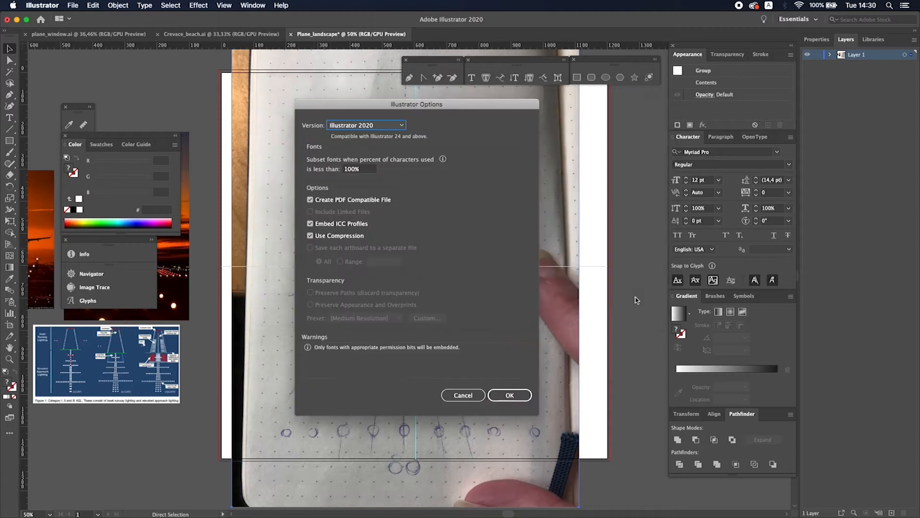
click(511, 395)
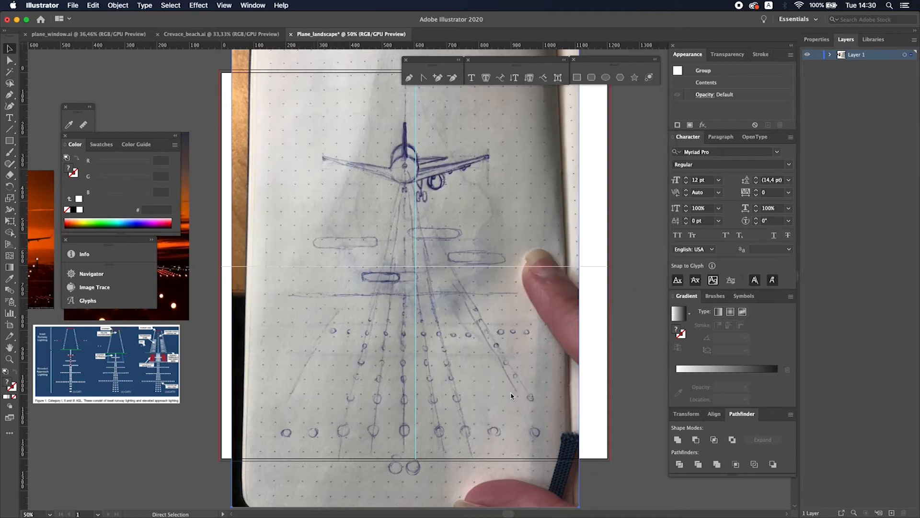
drag(477, 246, 452, 274)
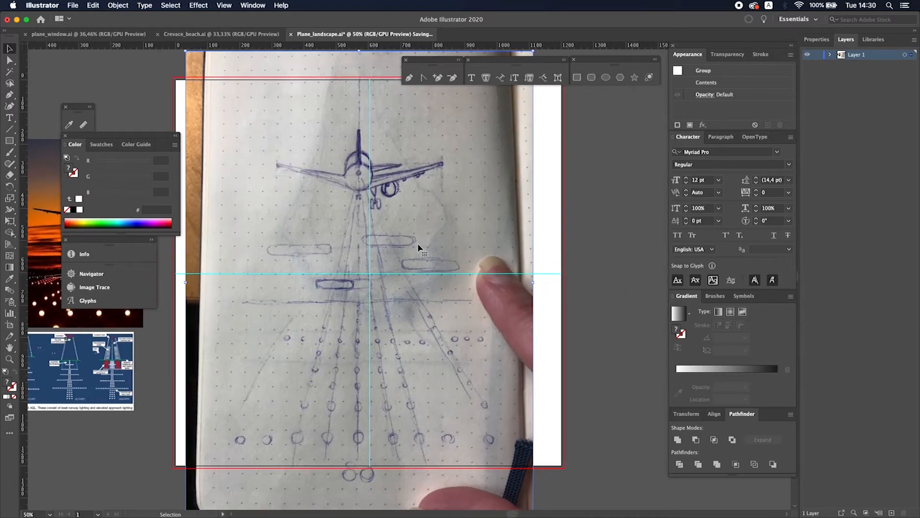
Centre the sketched plane on the vertical guide, and set up a locked Documentation layer with a new Drawing layer above it
drag(420, 247, 428, 246)
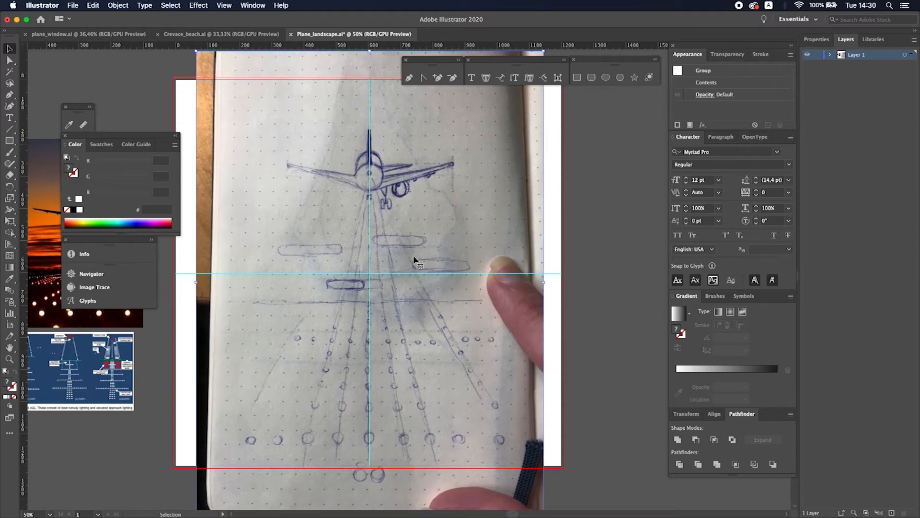
click(817, 57)
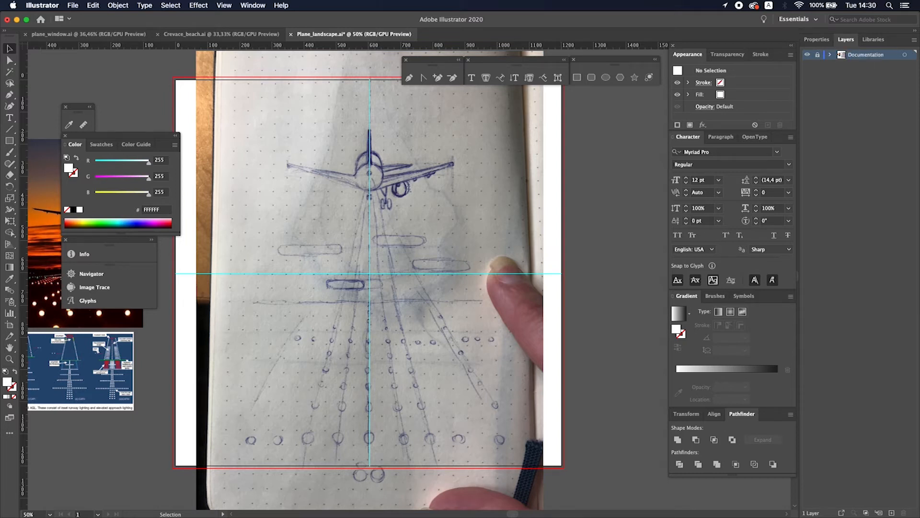
click(893, 513)
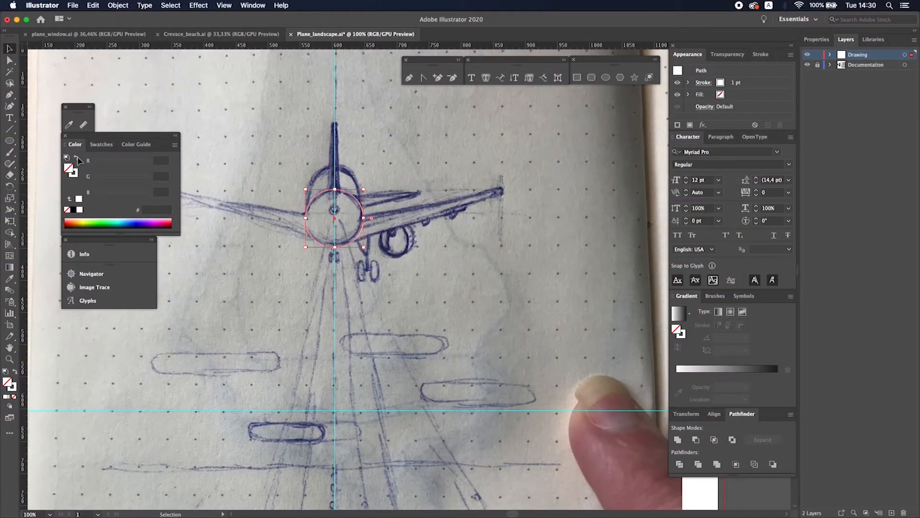
Copy the fuselage circle upward, narrow the copy, and connect the two circles with a curved side line along the sketch
drag(347, 189, 347, 169)
drag(364, 165, 359, 169)
key(p)
click(306, 217)
drag(311, 192, 324, 183)
click(364, 216)
Refine the anchor points and segments of the rear fuselage arch so its sides run into the front circle
key(a)
key(v)
double_click(358, 191)
double_click(371, 230)
key(a)
double_click(362, 229)
double_click(366, 233)
Outline the tapering vertical tail fin above the fuselage, copying its edge about 8 px across the centre guide
key(p)
key(v)
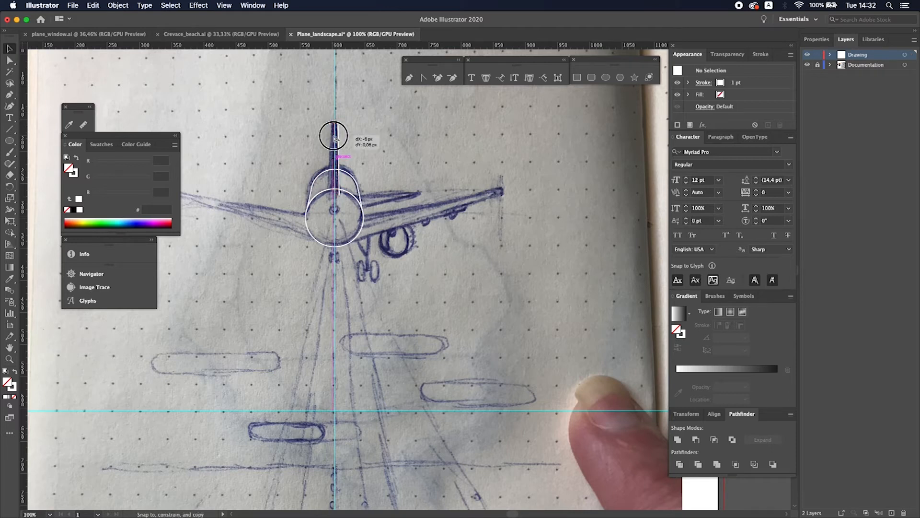
key(super+equal)
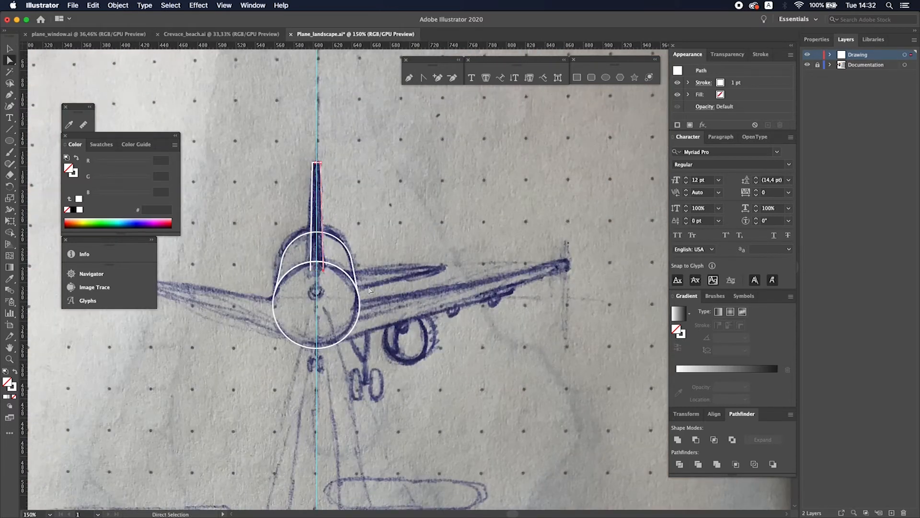
Round the tail fin's tip, flare its base into the fuselage circle, and save the document
key(a)
key(v)
click(392, 243)
mouse_move(318, 166)
mouse_down()
mouse_move(318, 173)
mouse_move(320, 165)
mouse_up()
click(334, 265)
shift+click(322, 222)
drag(330, 256, 334, 250)
key(v)
click(364, 250)
key(super+s)
Trace the right horizontal tailplane as a closed Pen shape starting inside the fuselage, and round its tip
mouse_move(365, 288)
mouse_down()
mouse_move(424, 260)
mouse_move(497, 308)
mouse_move(532, 374)
mouse_move(532, 335)
mouse_move(555, 335)
mouse_move(404, 239)
mouse_up()
key(p)
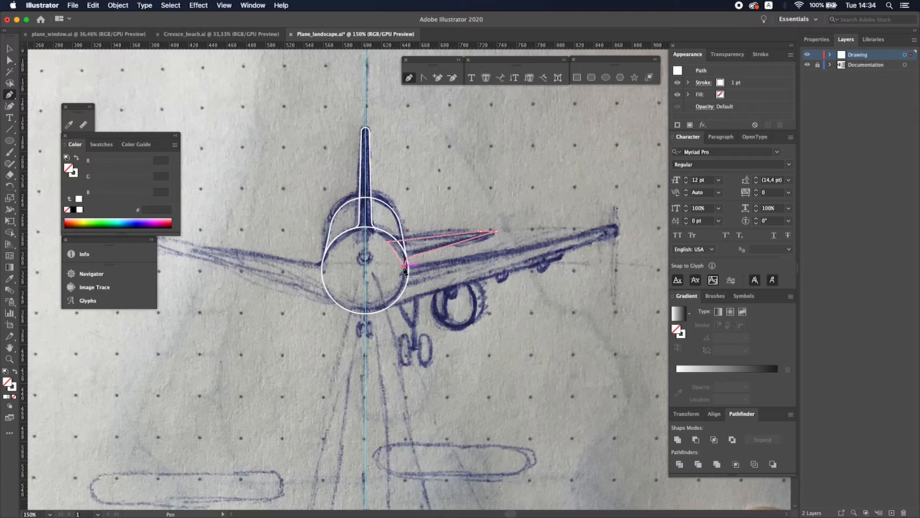
drag(483, 250, 484, 251)
key(v)
right_click(364, 260)
click(350, 294)
Trace the right main wing with the Pen tool from inside the fuselage to its rounded tip, and save the document
drag(374, 299, 281, 289)
key(p)
click(281, 289)
click(292, 298)
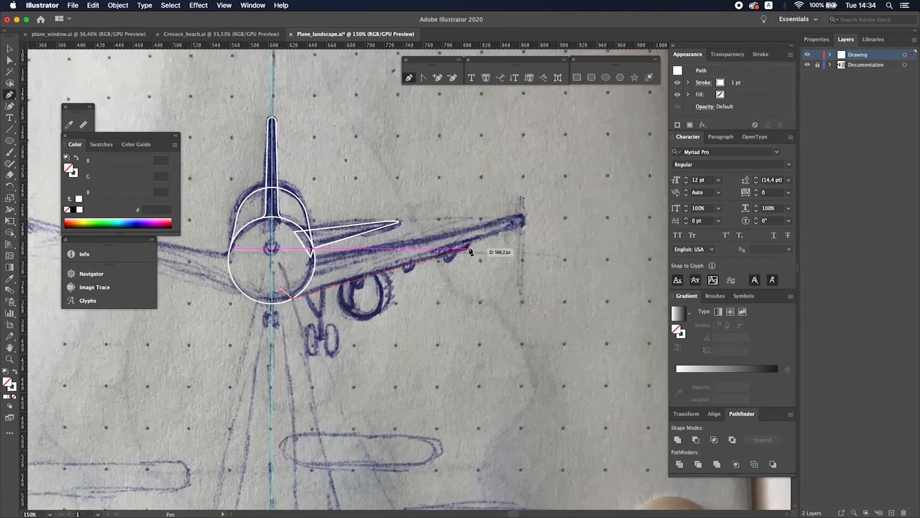
click(451, 271)
drag(430, 270, 469, 304)
key(super+s)
Shape the jet engine under the right wing from overlapping ellipses, trimming the inner curve inside the engine circle
key(v)
click(515, 290)
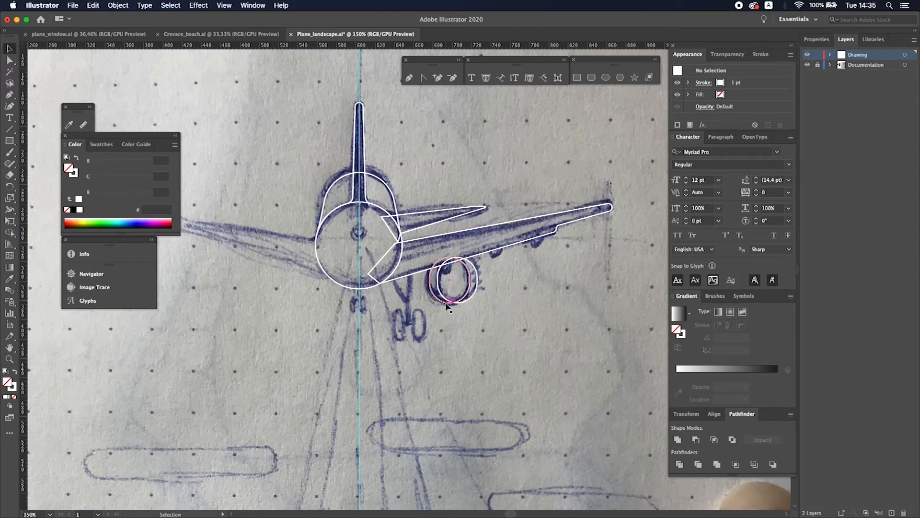
double_click(446, 304)
key(a)
click(489, 275)
Add small circles along the right wing's lower edge for the flap fairings
key(v)
double_click(525, 296)
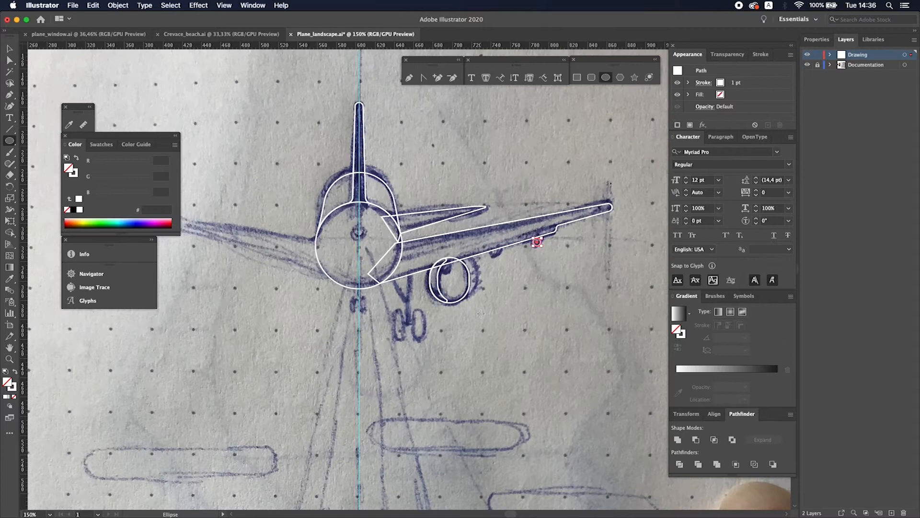
drag(496, 253, 496, 252)
scroll(567, 299, left, 2)
Draw the right landing gear's vertical strut from the wing down to the wheels and adjust its stroke weight
key(p)
click(451, 267)
click(450, 320)
click(727, 54)
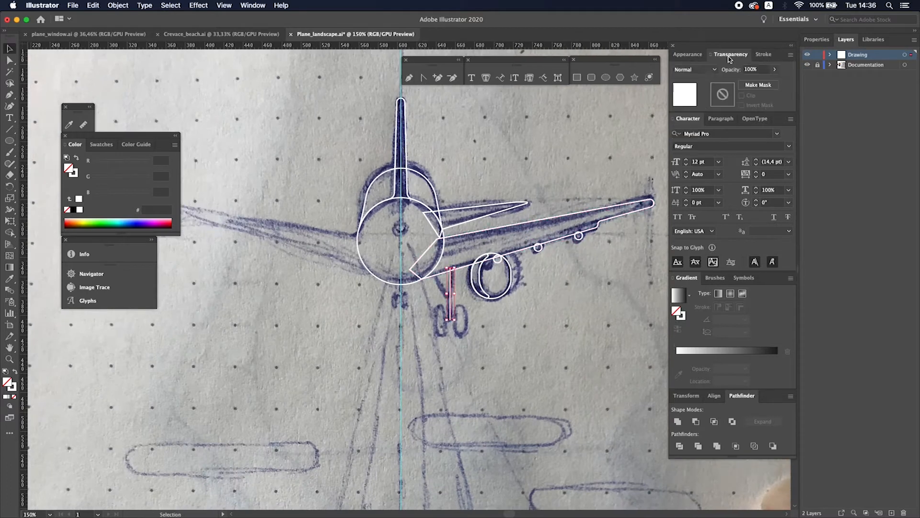
click(760, 54)
double_click(708, 67)
Add a short 2 pt axle at the strut's lower end, expand the strokes to outlines and unite them with Pathfinder
key(p)
click(454, 321)
click(118, 6)
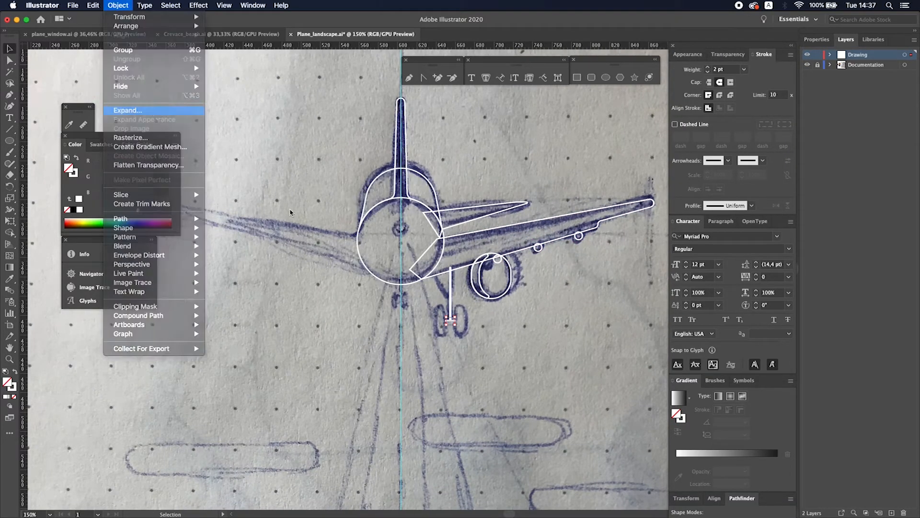
click(144, 109)
double_click(686, 380)
click(678, 421)
Draw a narrow rectangle at the axle's end, round its corners into a wheel and give it an unfilled white outline
key(m)
mouse_move(456, 306)
mouse_down()
mouse_move(467, 336)
mouse_move(462, 318)
mouse_up()
key(a)
key(v)
key(shift+x)
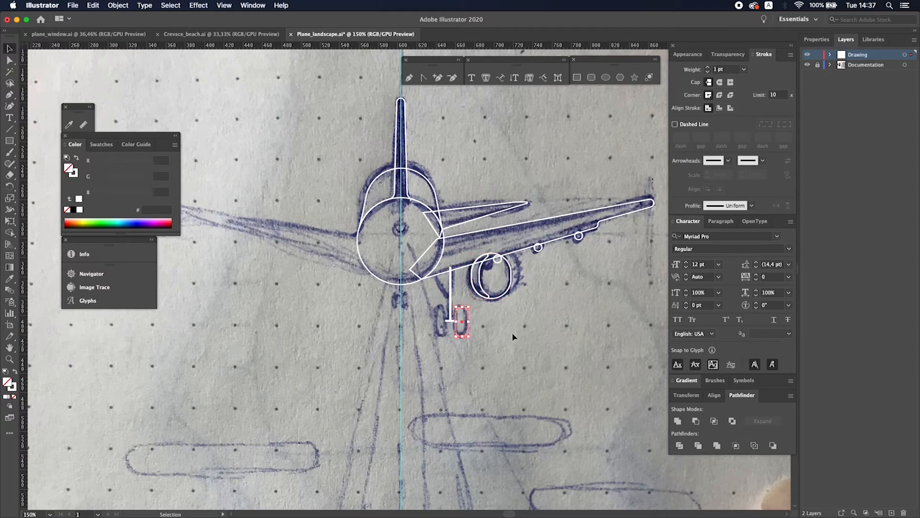
click(484, 345)
Add the second wheel on the axle and place a smaller copy of the landing gear beneath the nose
drag(475, 341, 401, 299)
drag(417, 247, 411, 270)
click(534, 370)
Mirror the right wing, tailplane, engine and landing gear to the left of the centre guide, and save the document
drag(595, 327, 445, 206)
drag(536, 251, 318, 268)
click(563, 337)
key(super+s)
Clean up the outlines where the tail fin, both tailplanes and the fuselage circle meet, and save the document
key(super+minus)
key(super+minus)
key(super+minus)
key(super+a)
scroll(562, 336, up, 3)
drag(448, 337, 448, 150)
click(499, 201)
key(super+plus)
key(super+plus)
key(super+plus)
drag(512, 499, 463, 386)
click(403, 247)
key(a)
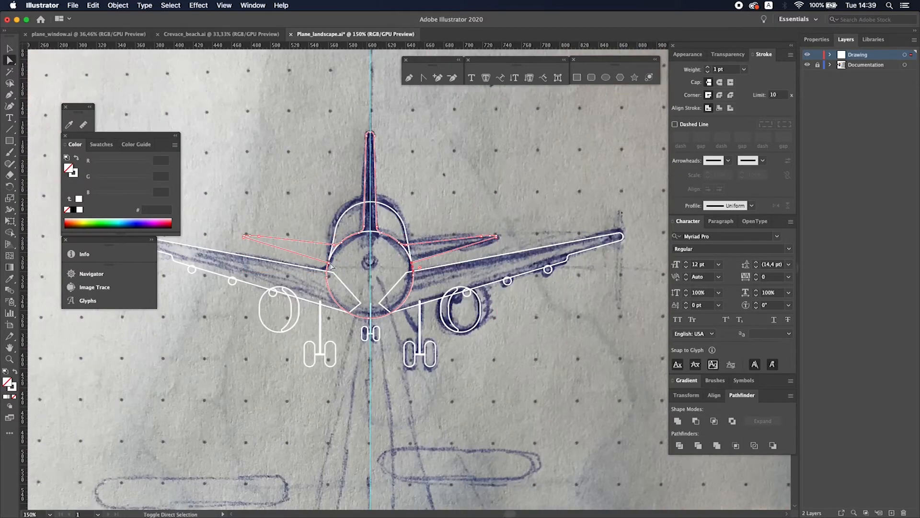
scroll(332, 266, up, 2)
key(v)
key(super+shift+a)
key(super+s)
Place a horizontal ruler guide through the centre of the plane's fuselage circle as the vanishing point
key(super+minus)
key(super+minus)
key(super+minus)
key(super+minus)
drag(533, 336, 515, 170)
key(super+minus)
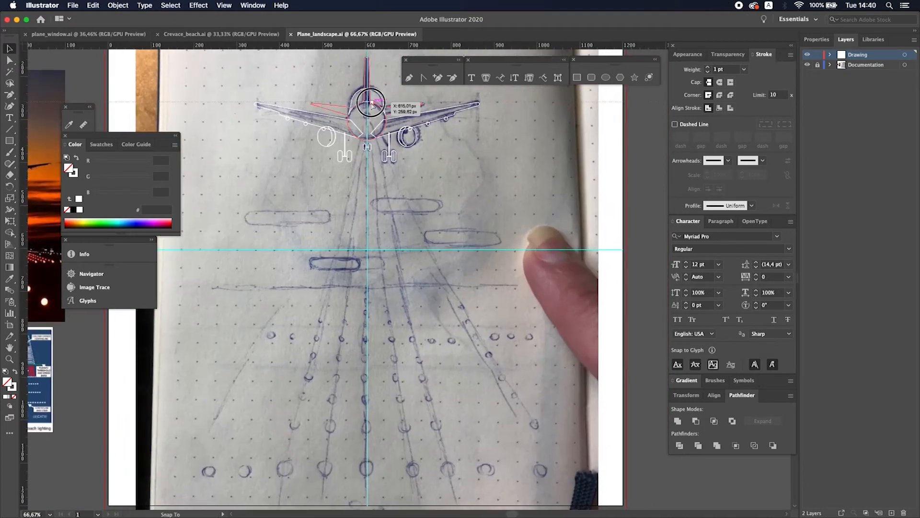
drag(368, 103, 366, 115)
Create the first angled perspective guide from the plane's centre, rotated to follow the runway light line left of centre
key(s)
drag(461, 226, 402, 267)
key(shift+Left)
key(shift+Left)
key(r)
drag(361, 294, 319, 272)
drag(347, 115, 377, 119)
Draw a small white rectangle near the horizon as a gauge for the spacing between the angled guides
scroll(328, 284, down, 2)
key(m)
key(d)
mouse_move(328, 284)
mouse_down()
mouse_move(301, 269)
mouse_move(314, 260)
mouse_move(329, 298)
mouse_up()
Rotate a second angled guide into place from the plane's centre and move the gauge rectangle outward for the next spacing
scroll(318, 277, up, 2)
key(r)
mouse_move(397, 102)
mouse_down()
mouse_move(370, 102)
mouse_move(369, 95)
mouse_up()
key(v)
drag(329, 300, 302, 304)
drag(323, 283, 297, 283)
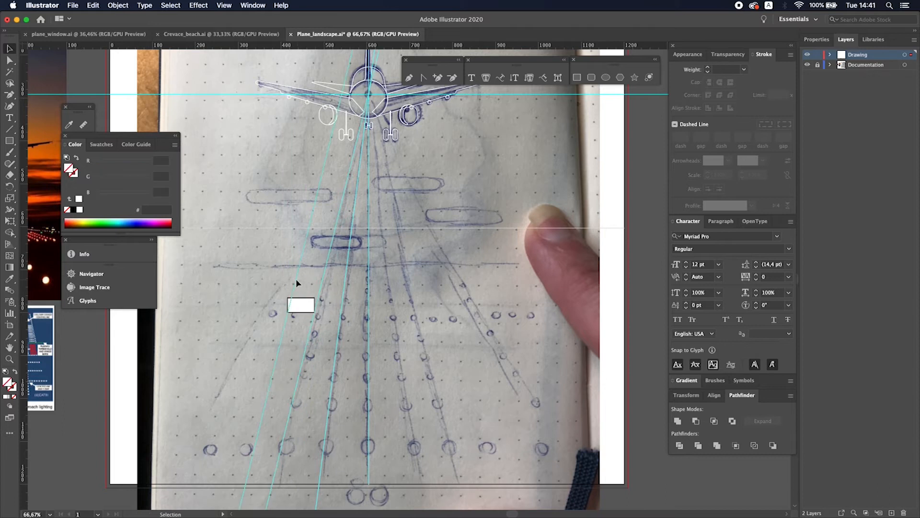
Add the outer angled guides on the left, converging on the plane's centre, and delete the gauge rectangle
drag(345, 91, 277, 304)
click(368, 94)
key(v)
drag(305, 266, 283, 269)
drag(343, 95, 369, 94)
key(r)
drag(283, 324, 241, 337)
key(v)
click(275, 308)
key(Delete)
Reflect the left angled guides to the right of the centre guide and save the document
drag(341, 318, 514, 318)
right_click(514, 320)
click(638, 432)
click(523, 300)
key(super+s)
Draw a ground rectangle of about 1253 x 530 px from the sketched horizon down to the lower bleed edge
scroll(493, 281, down, 1)
key(super+minus)
key(m)
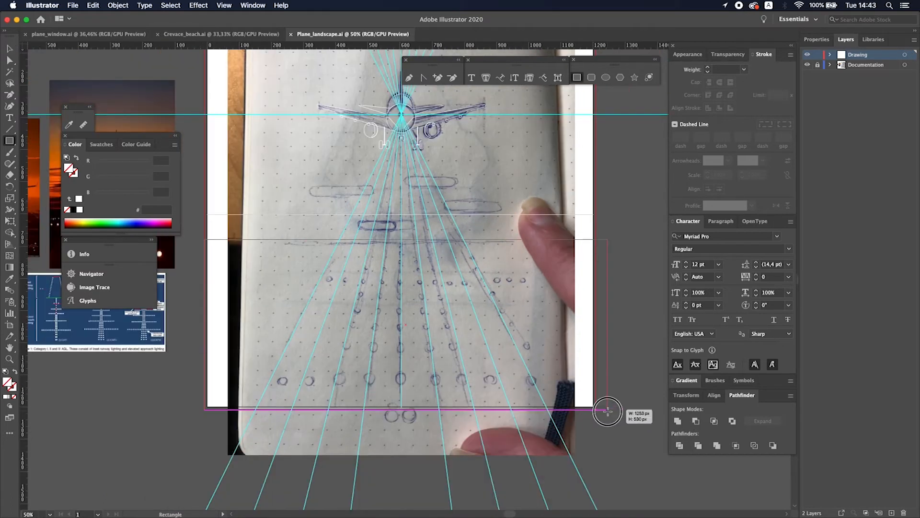
Draw a runway light circle on the centre guide near the artboard's lower edge and copy it onto the right angled guides
key(l)
scroll(528, 227, up, 1)
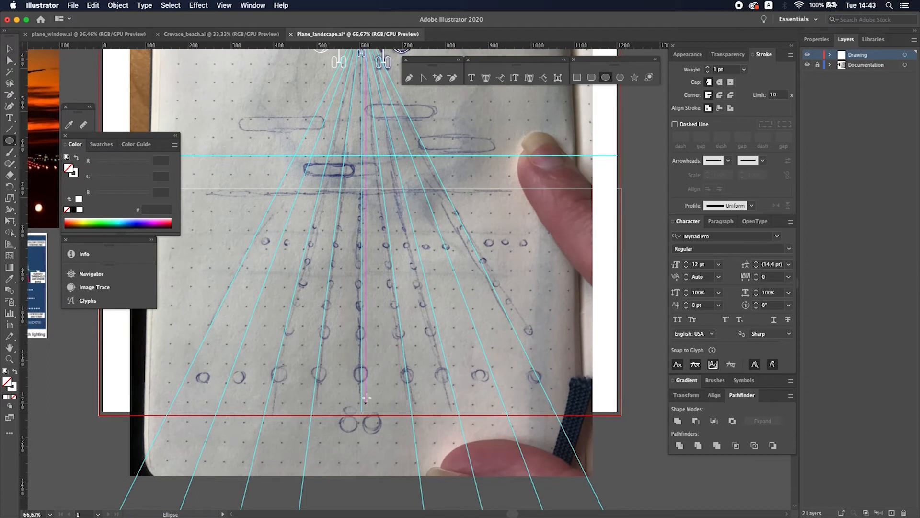
drag(383, 380, 382, 383)
mouse_move(361, 383)
mouse_down()
mouse_move(369, 391)
mouse_move(452, 383)
mouse_up()
key(v)
drag(452, 383, 496, 383)
drag(497, 383, 540, 384)
Copy the right-hand light circles onto the left angled guides to complete the front row, and lock the selected object
drag(403, 365, 542, 394)
drag(540, 384, 316, 384)
click(544, 376)
click(454, 414)
key(super+2)
drag(359, 329, 419, 329)
drag(364, 404, 310, 404)
Copy the five middle light circles up to the second sketched row and scale them down to fit the angled guides
drag(568, 333, 564, 386)
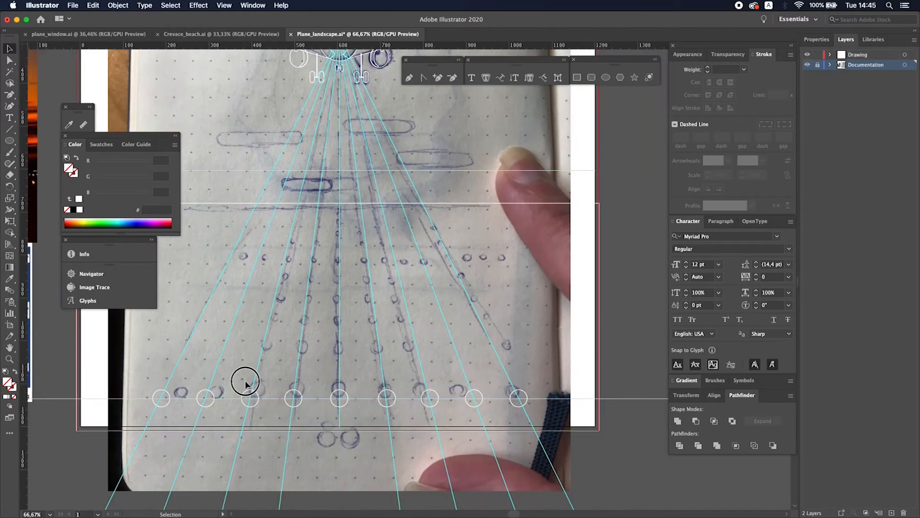
drag(243, 378, 440, 408)
drag(387, 398, 386, 349)
drag(439, 340, 427, 341)
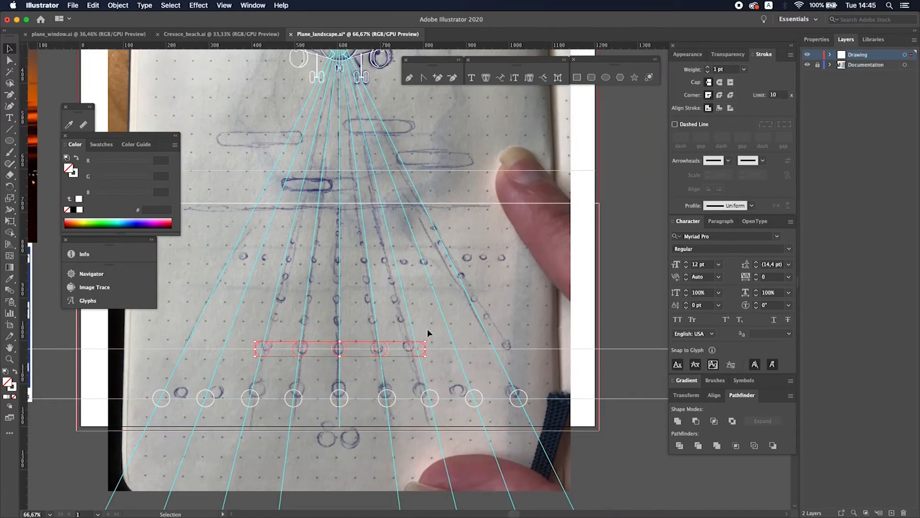
click(429, 328)
drag(378, 315, 378, 315)
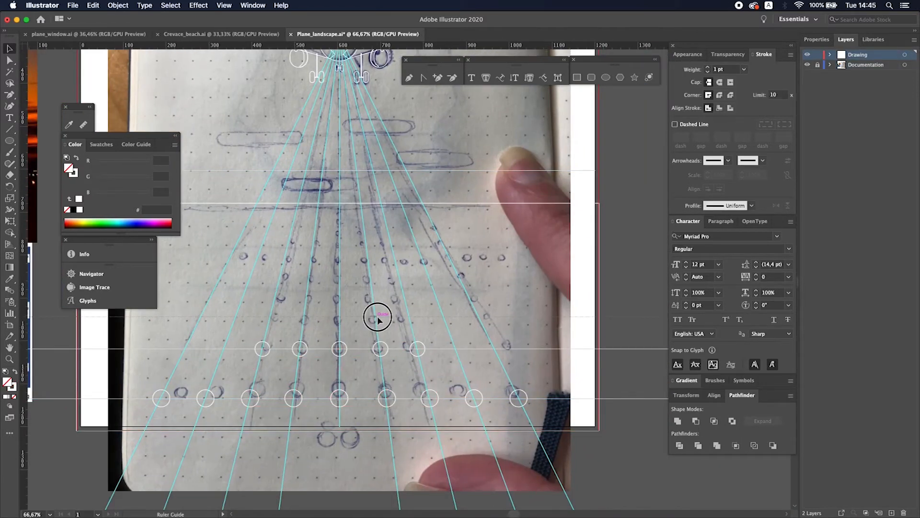
drag(418, 349, 418, 316)
drag(425, 309, 418, 309)
click(439, 317)
key(super+z)
key(super+z)
key(super+z)
Add two horizontal guides above the second light row and copy the five-light row onto each, narrowed to the angled guides
drag(356, 46, 349, 314)
alt+drag(417, 349, 418, 314)
drag(366, 285, 366, 285)
alt+drag(411, 307, 409, 279)
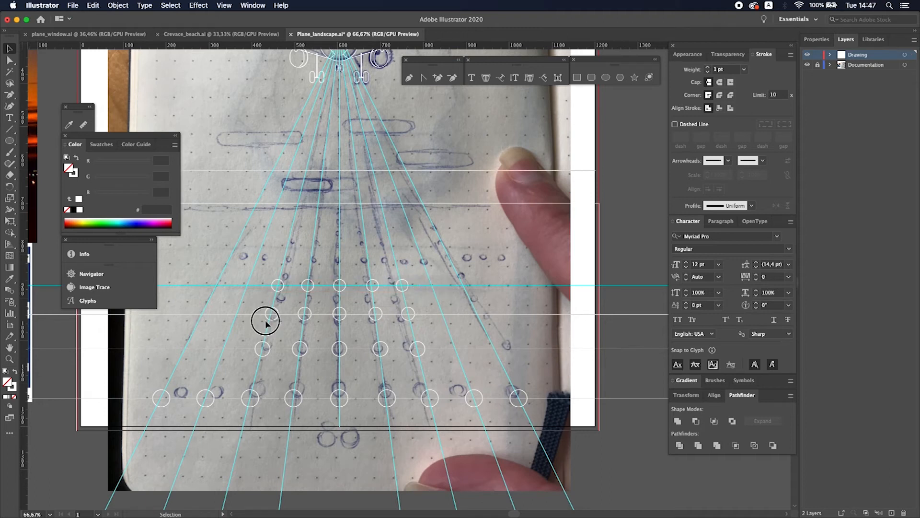
Copy the nine-light front row up to the wide sketched crossbar and scale the copy down to fit the angled guides
drag(343, 262, 344, 262)
alt+drag(473, 397, 472, 262)
alt+shift+drag(527, 255, 458, 258)
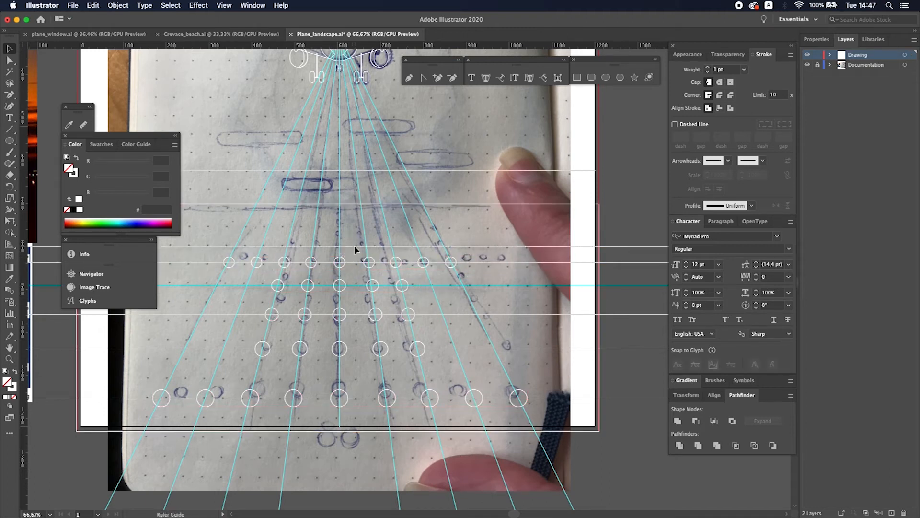
key(super+y)
key(super+y)
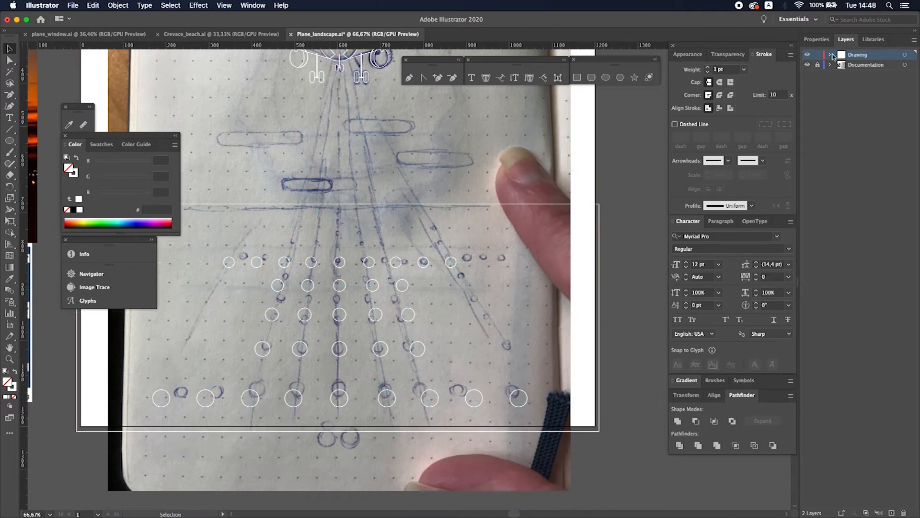
Move the nine-light front row up slightly and scale it to sit on the angled guides
drag(168, 401, 168, 388)
key(super+y)
key(super+y)
alt+drag(527, 378, 524, 378)
Copy the three five-light rows to above the nine-light crossbar and scale them down to fit the converging guides
key(super+y)
drag(446, 276, 249, 355)
key(super+y)
alt+drag(417, 343, 417, 238)
alt+shift+drag(426, 174, 396, 194)
key(Down)
key(Down)
key(Down)
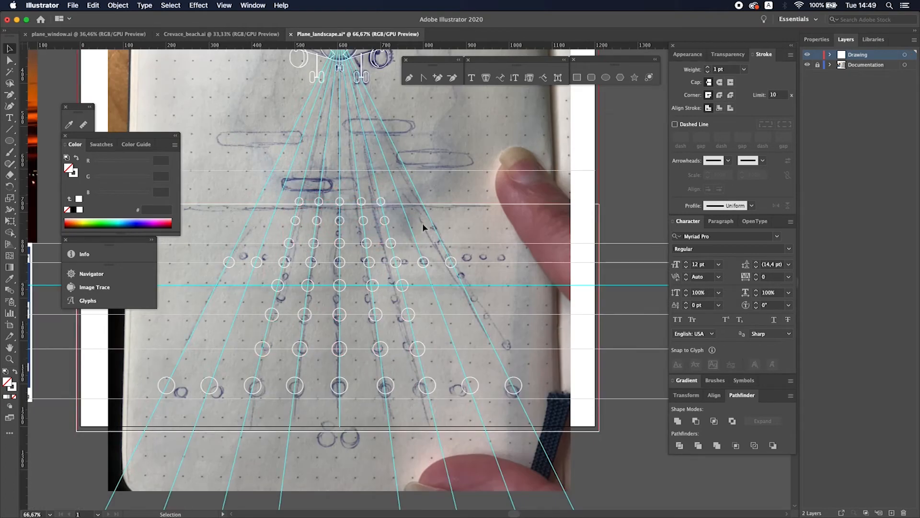
Nudge the three farthest five-light rows up slightly as one selection
click(436, 226)
key(super+y)
key(super+y)
click(394, 244)
key(Up)
key(Up)
key(Up)
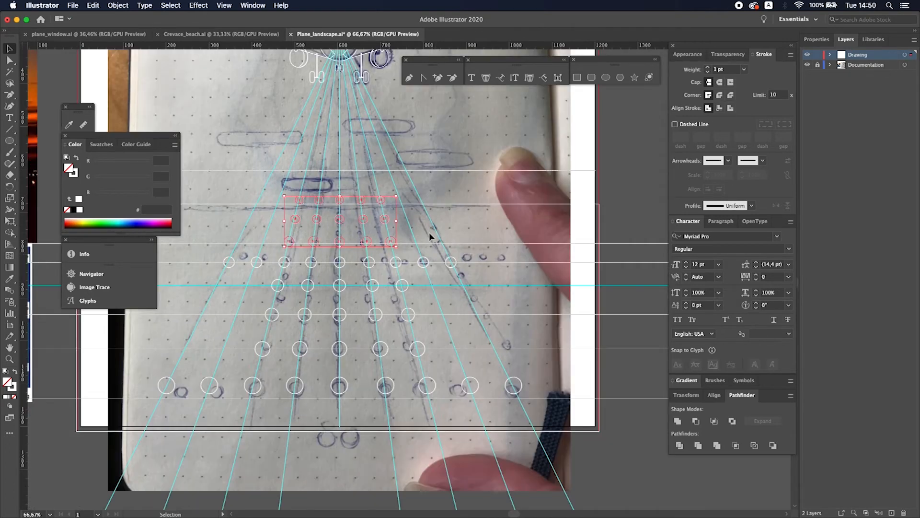
key(super+y)
click(476, 252)
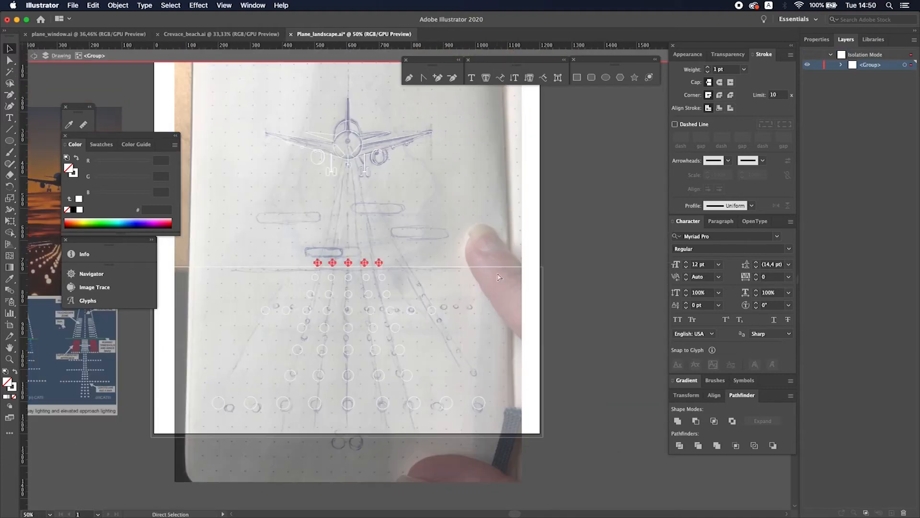
Leave the light group's isolation, move the plane and all runway lights down slightly together, and save the file
double_click(574, 283)
drag(207, 305, 287, 331)
drag(259, 96, 365, 182)
shift+click(371, 315)
drag(371, 315, 371, 326)
click(554, 292)
scroll(555, 292, up, 2)
key(super+s)
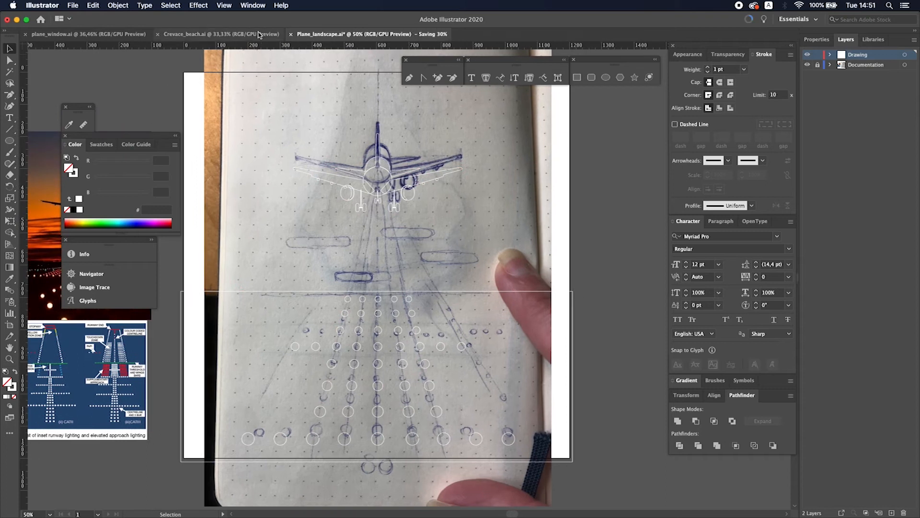
Bring the cloud silhouettes from plane_window.ai onto both ends of the landscape's horizon, adjust their position, and save the file
click(89, 34)
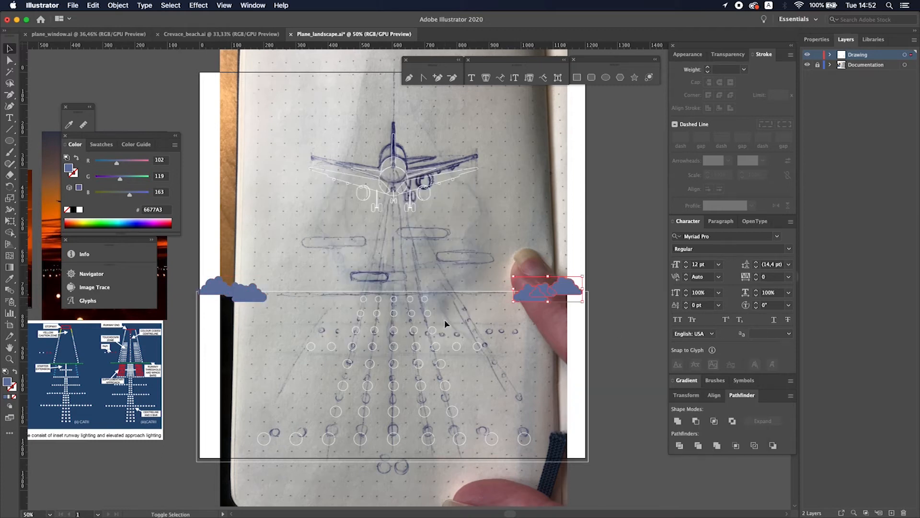
key(shift+Right)
click(627, 238)
key(super+s)
Draw three rounded cloud bars between the plane and horizon, and scale all runway lights down proportionally towards the horizon
key(super+minus)
click(284, 196)
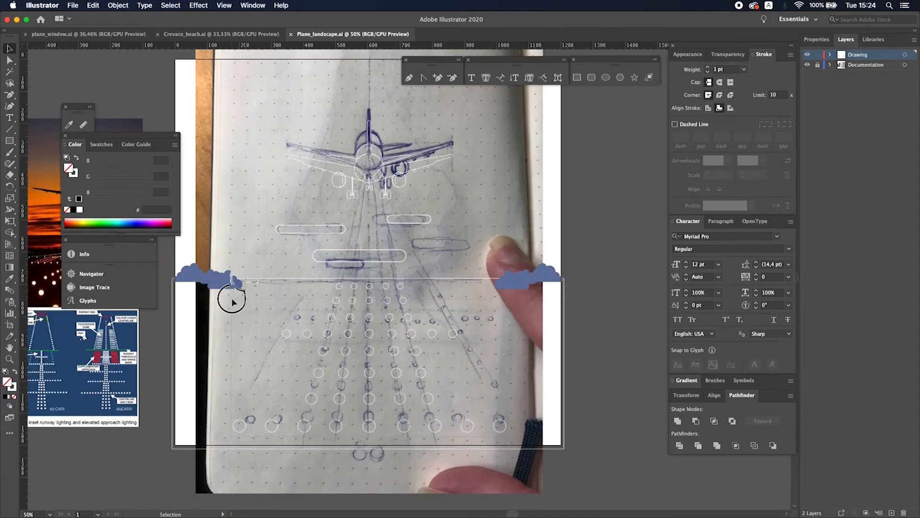
drag(232, 298, 543, 363)
scroll(543, 271, down, 3)
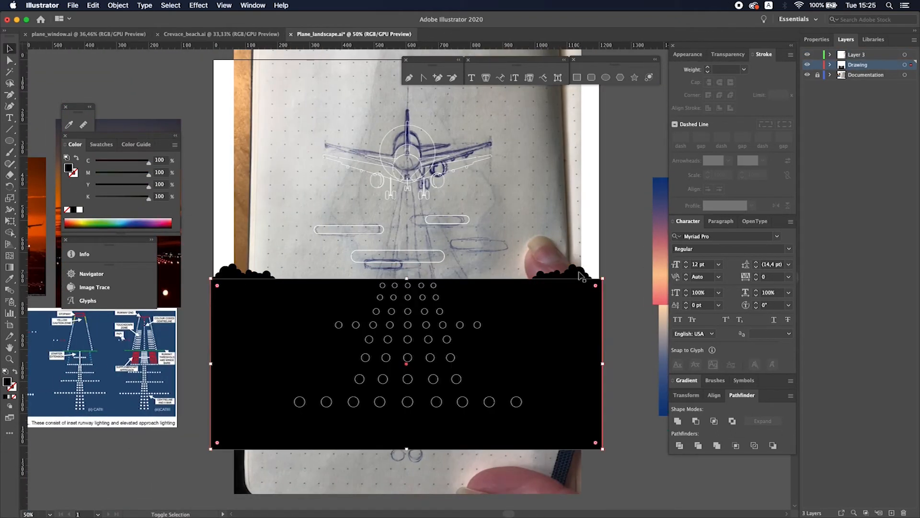
Nudge the bush silhouette on the horizon's right end inward and group both bush silhouettes with the black ground rectangle
click(579, 275)
key(shift+Left)
key(shift+Left)
key(shift+Left)
shift+click(551, 311)
shift+click(249, 274)
key(super+g)
right_click(522, 346)
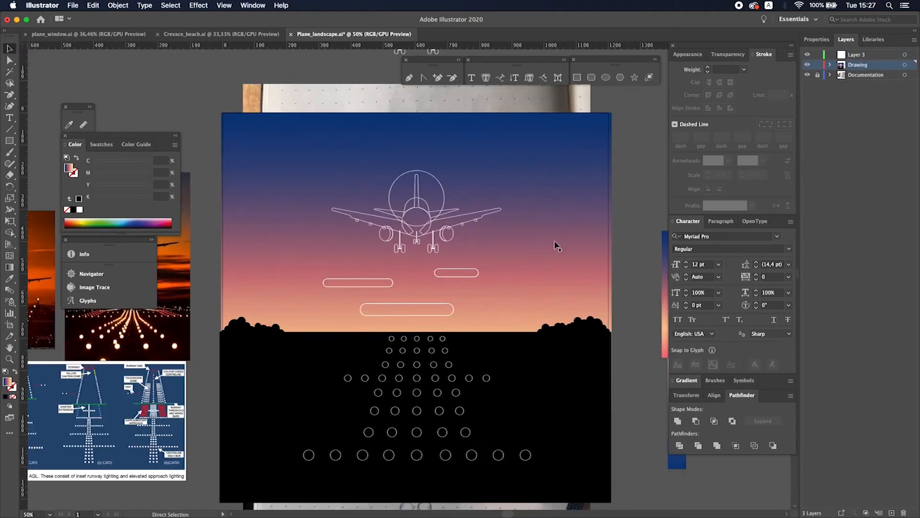
Reuse the pale pink circle colour from Crevace_beach.ai as the sun's fill and stack the sun behind the plane
click(221, 33)
click(309, 33)
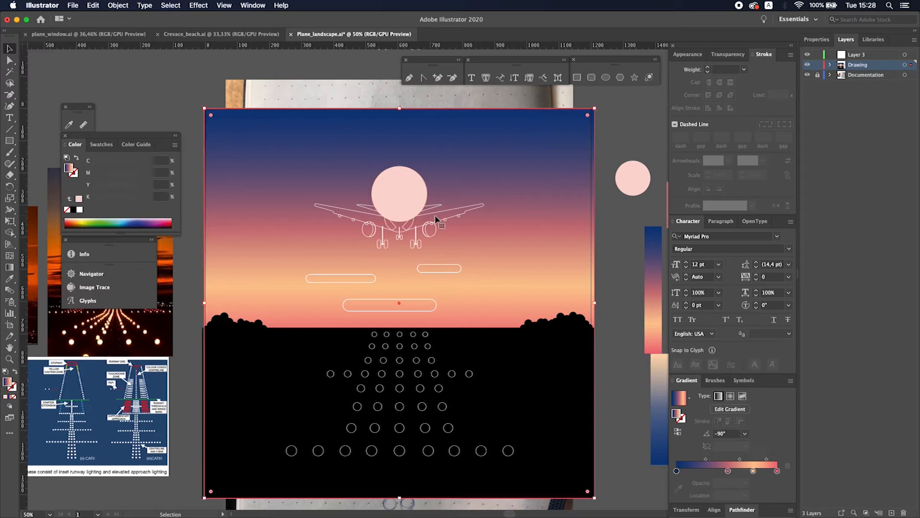
right_click(479, 259)
click(653, 479)
key(super+equal)
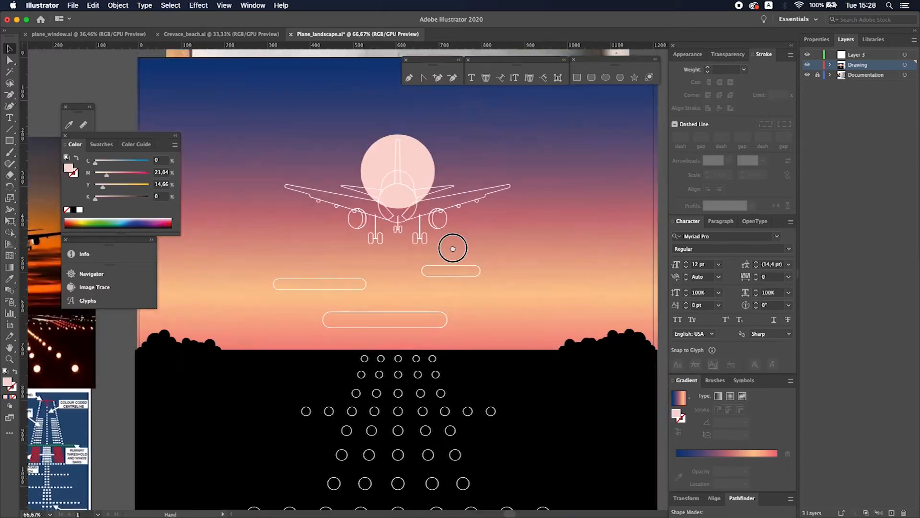
Fill the plane black and cut a thin highlight along the right wing's upper edge, using a copy nudged down and Pathfinder
double_click(453, 248)
scroll(513, 345, down, 3)
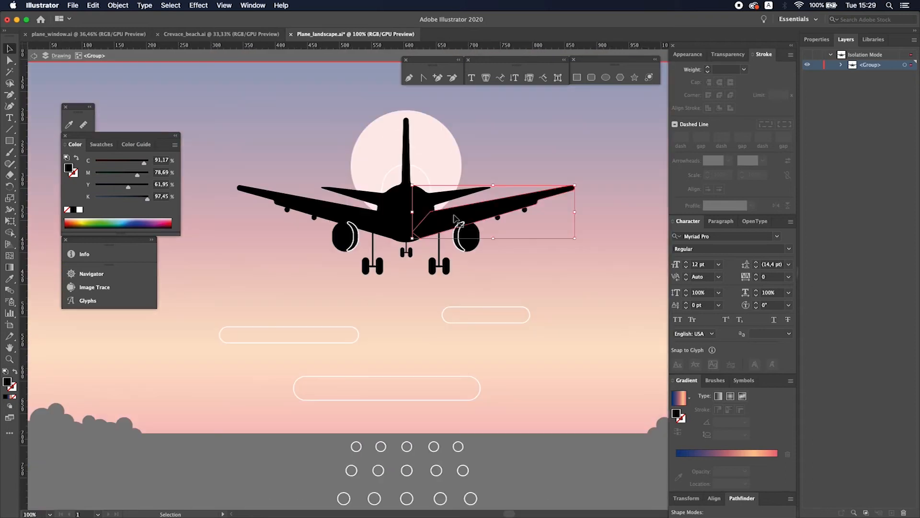
key(Down)
key(Down)
key(Down)
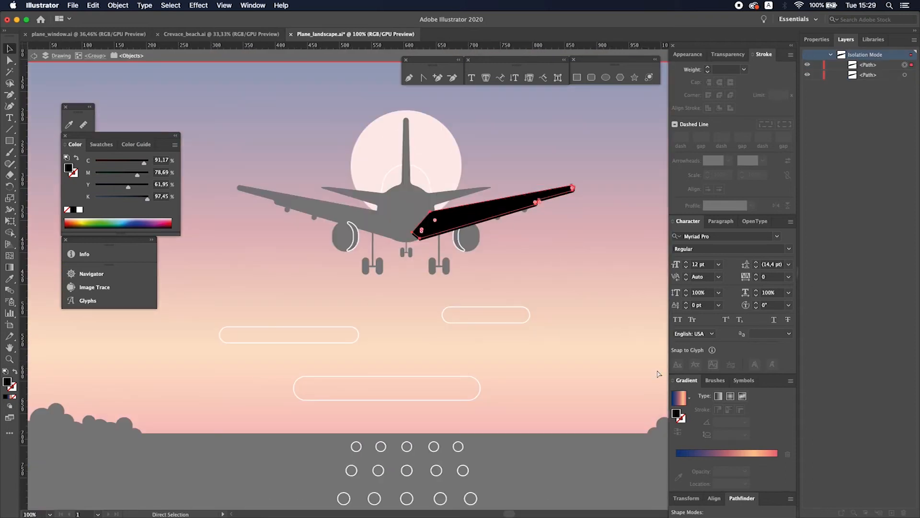
double_click(686, 381)
click(732, 420)
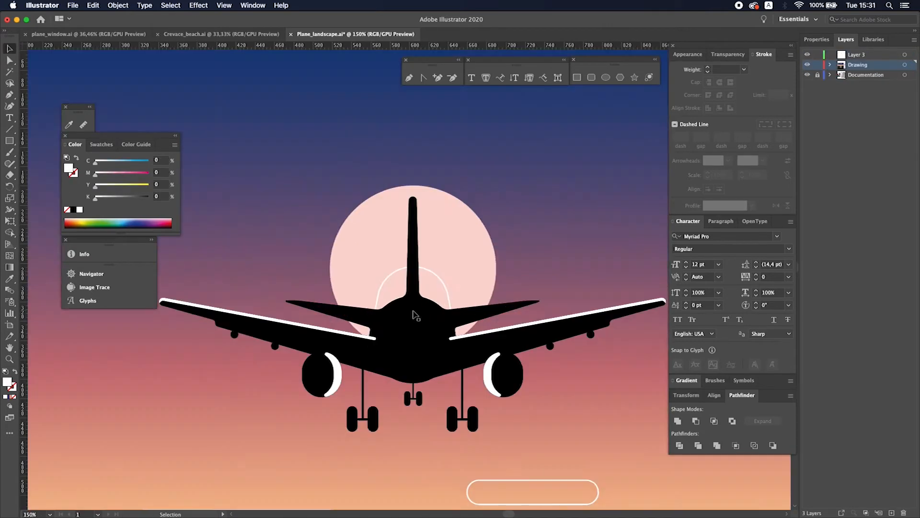
Create a thin highlight along the upper edges of the fuselage and tailplanes from an offset copy of the body
double_click(416, 312)
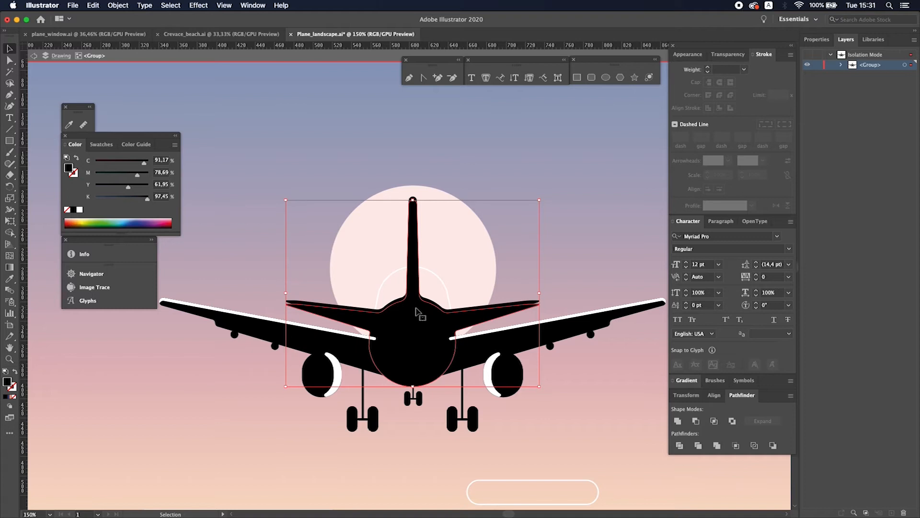
double_click(416, 313)
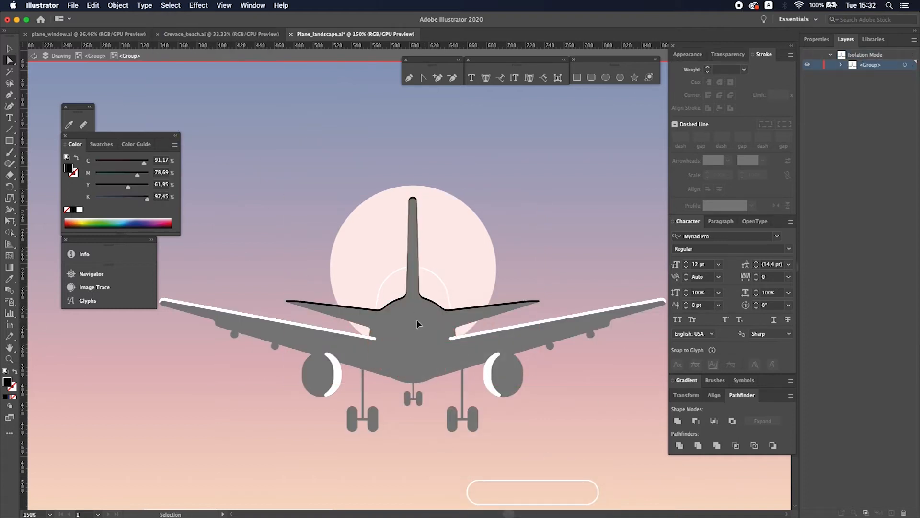
key(super+z)
key(super+z)
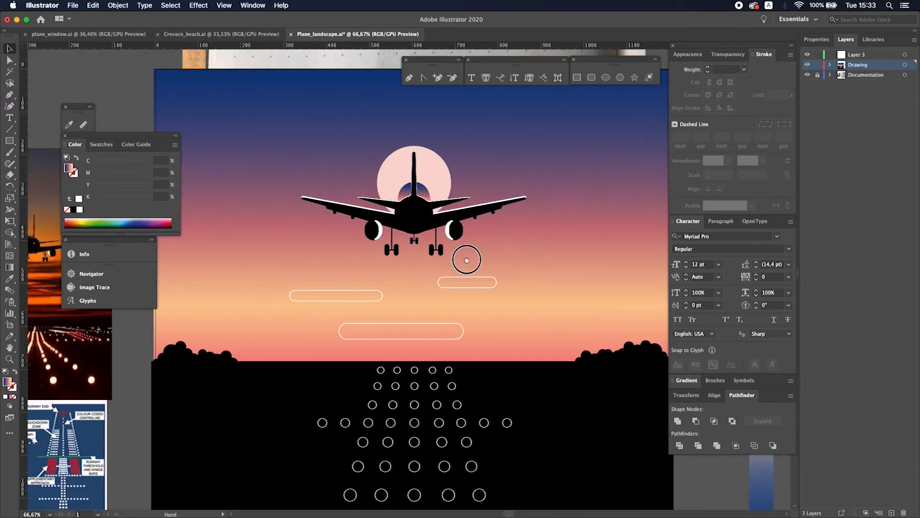
Select all of the plane's highlight shapes together and fill them with the sunset gradient
key(super+Tab)
click(550, 271)
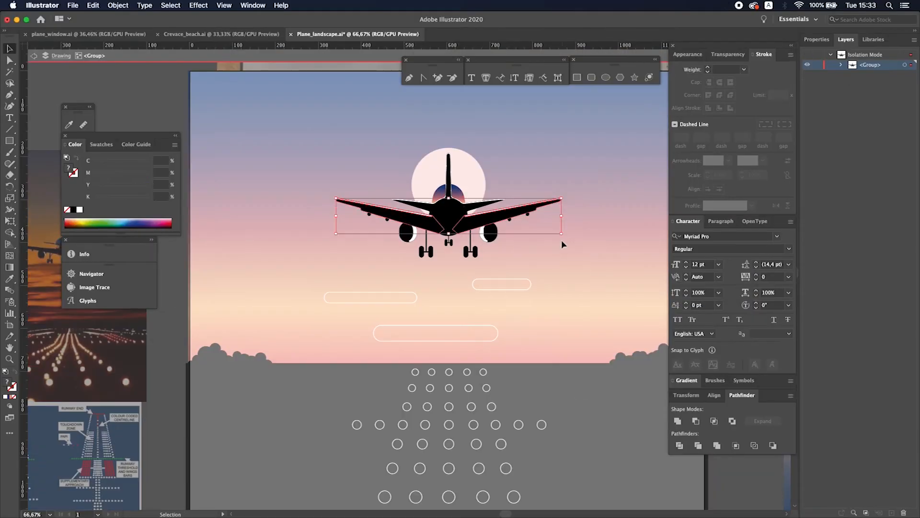
click(171, 5)
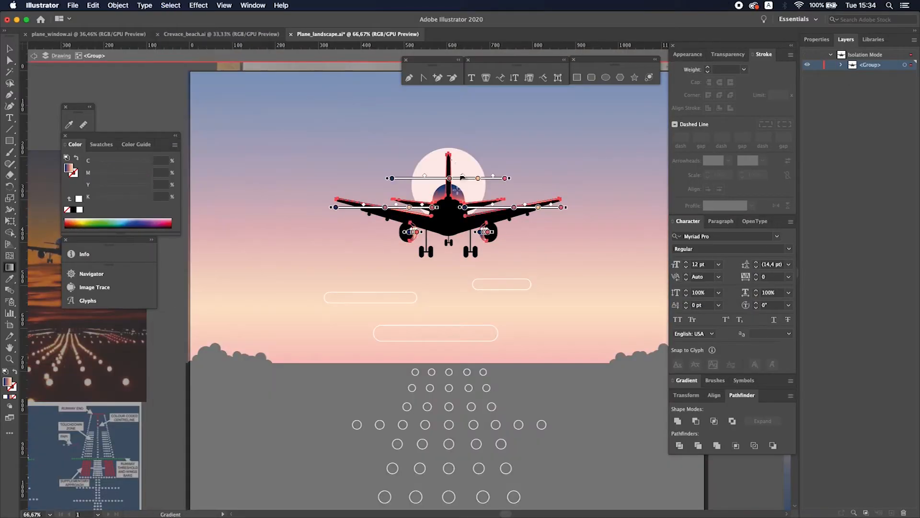
double_click(177, 115)
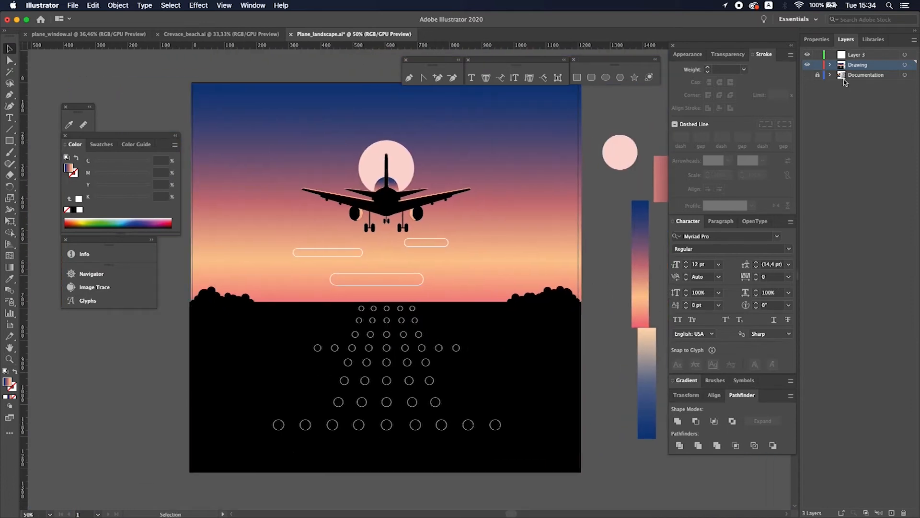
Fill the cloud bars with the plane's black and spread them out low in the sky on both sides of the plane
click(417, 279)
key(i)
click(427, 243)
key(v)
drag(393, 279, 338, 279)
drag(273, 253, 273, 264)
drag(424, 244, 485, 273)
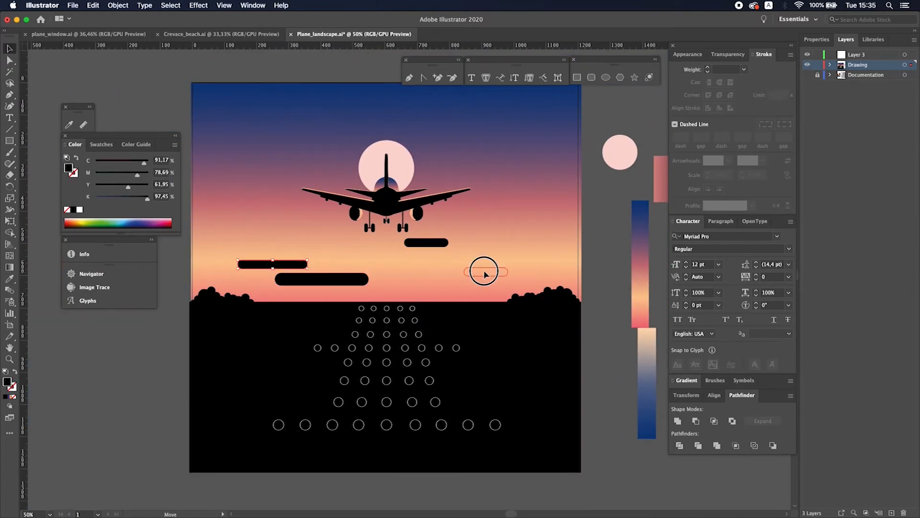
Lengthen the lower cloud bar on the right of the sky by moving its right end outward
double_click(479, 266)
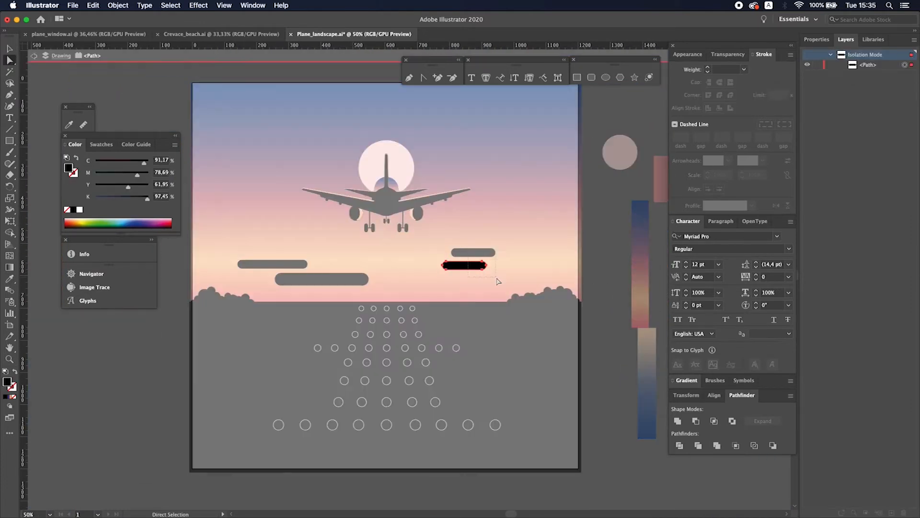
key(a)
drag(481, 265, 499, 265)
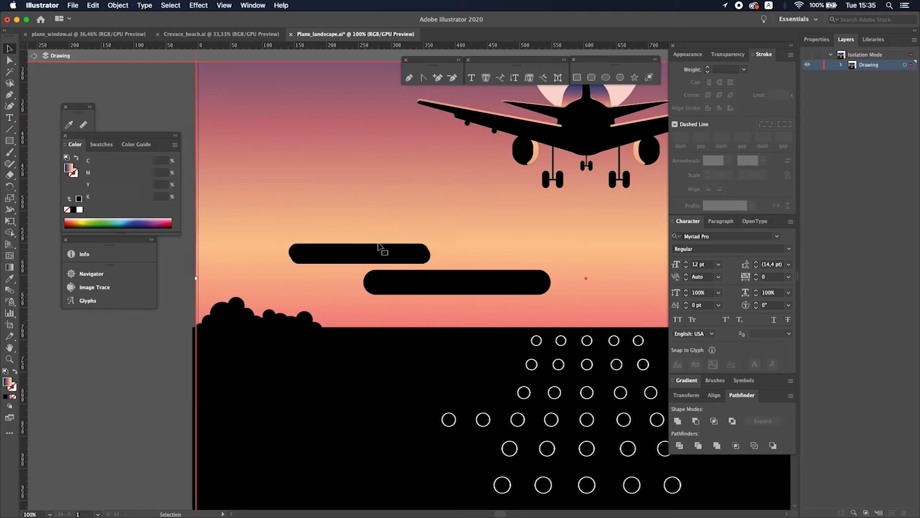
Cut a thin white highlight along the top and right end of the upper cloud bar on the left
double_click(381, 250)
key(a)
right_click(386, 246)
click(413, 263)
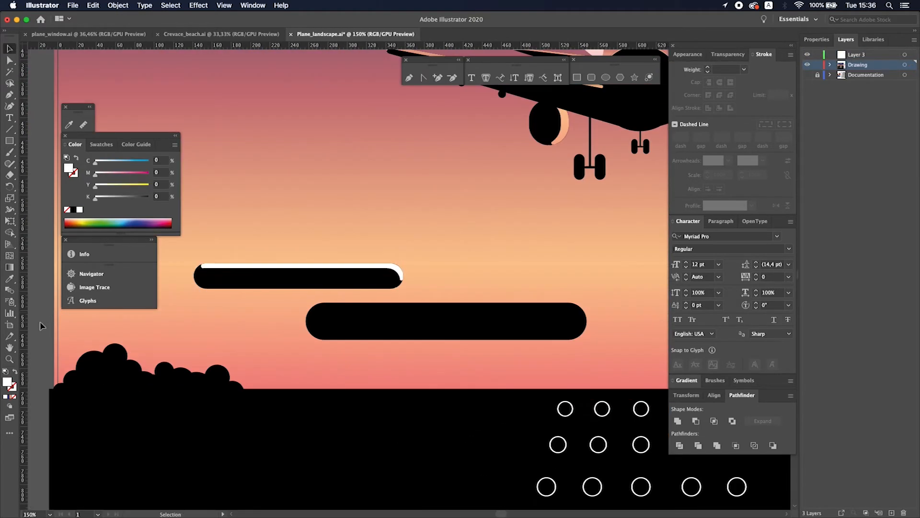
Refine the anchor points at the right tip of the upper left cloud's highlight and leave its isolation
double_click(405, 277)
key(p)
key(a)
click(401, 282)
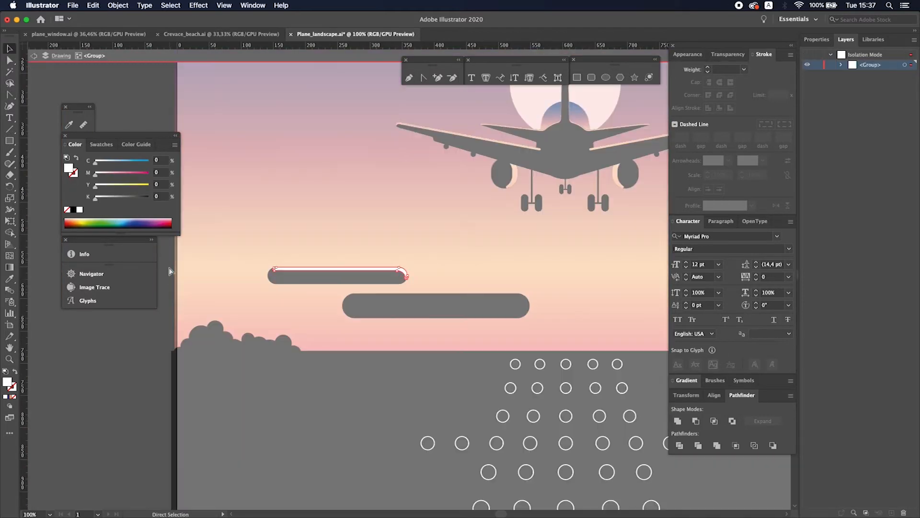
double_click(363, 352)
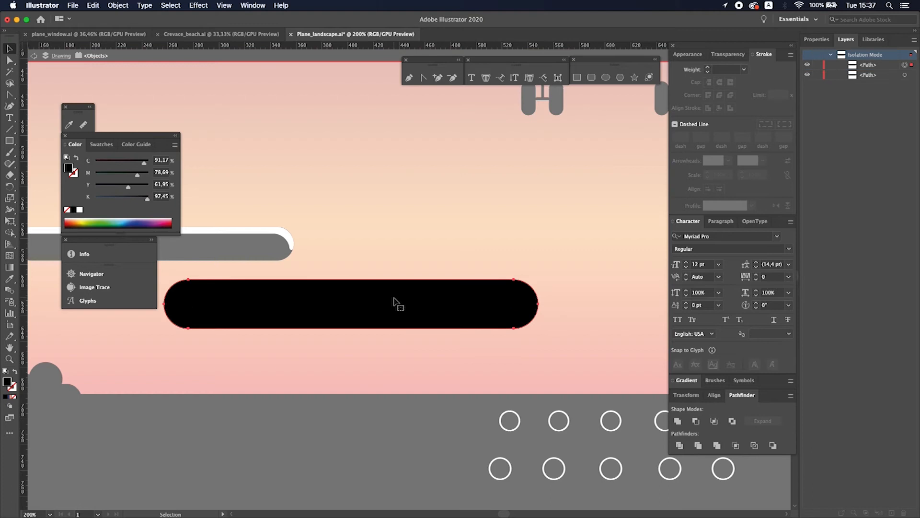
Add matching sun-facing highlights to the other three cloud bars and fill all cloud highlights with the sunset gradient
click(391, 300)
click(338, 345)
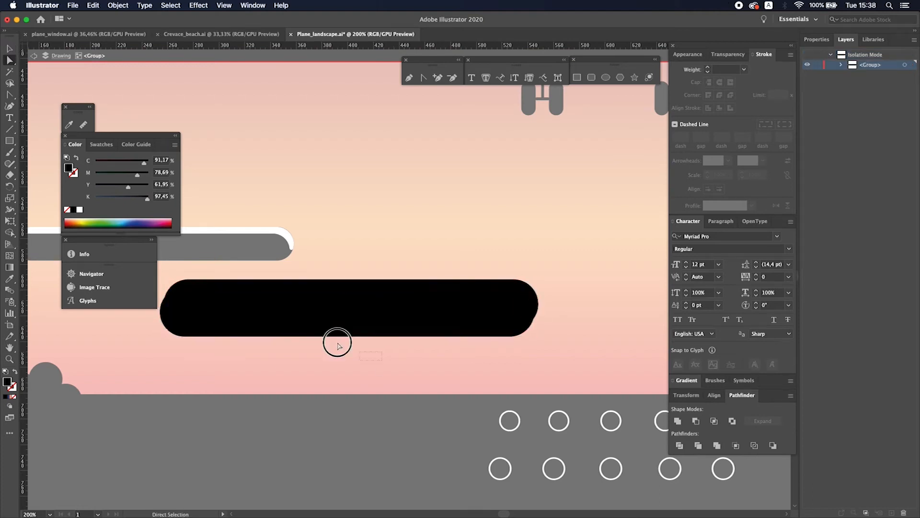
key(ctrl+z)
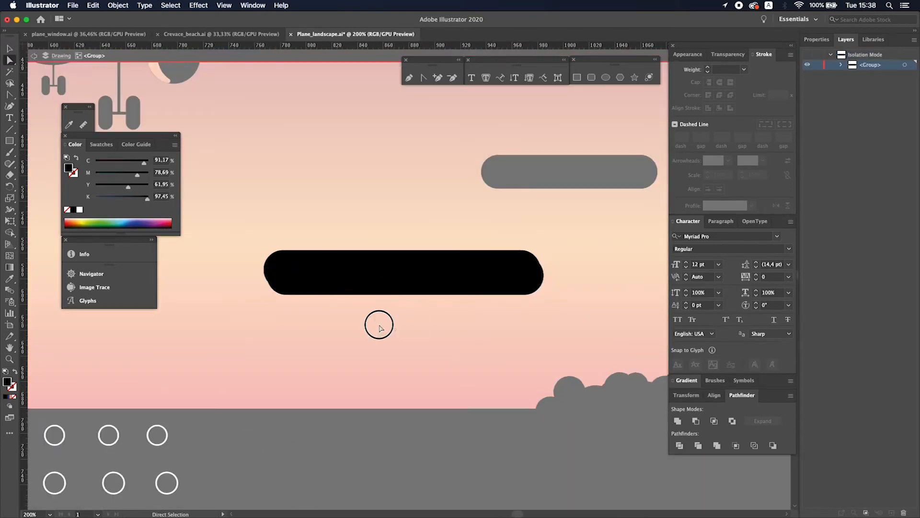
key(ctrl+z)
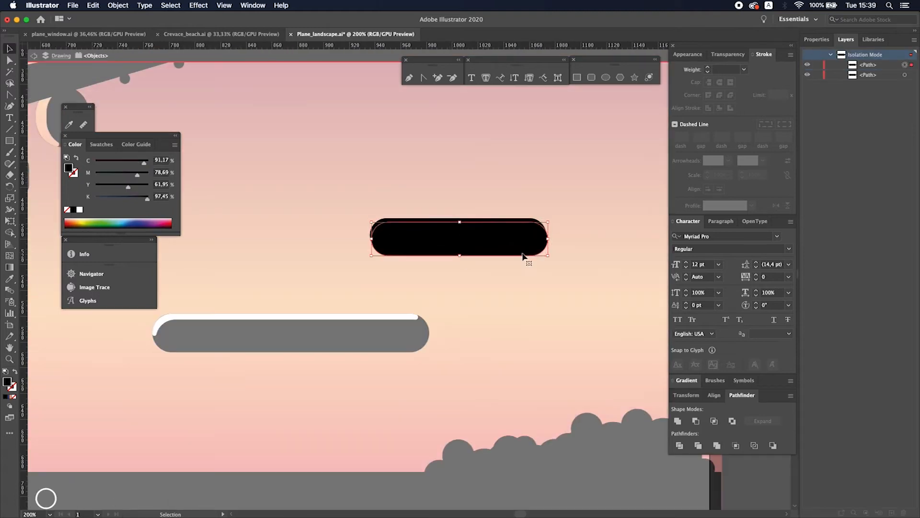
key(ctrl+z)
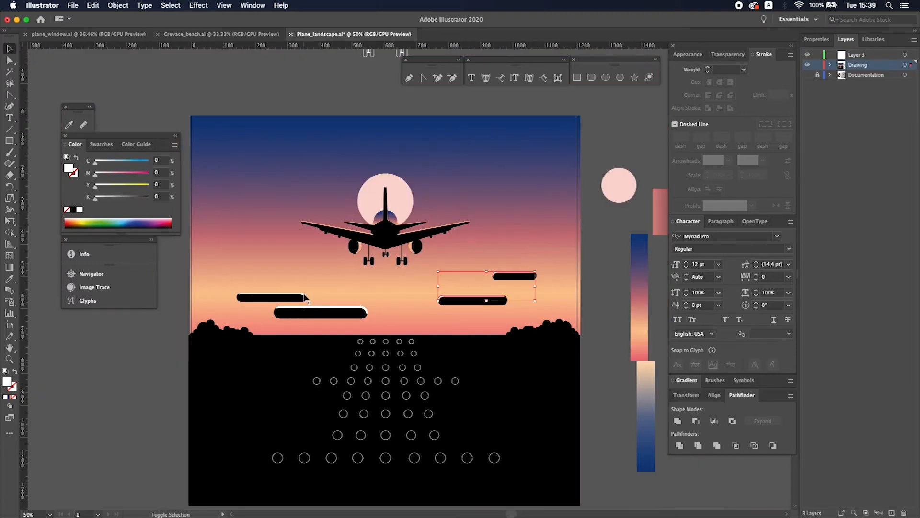
drag(494, 307, 451, 307)
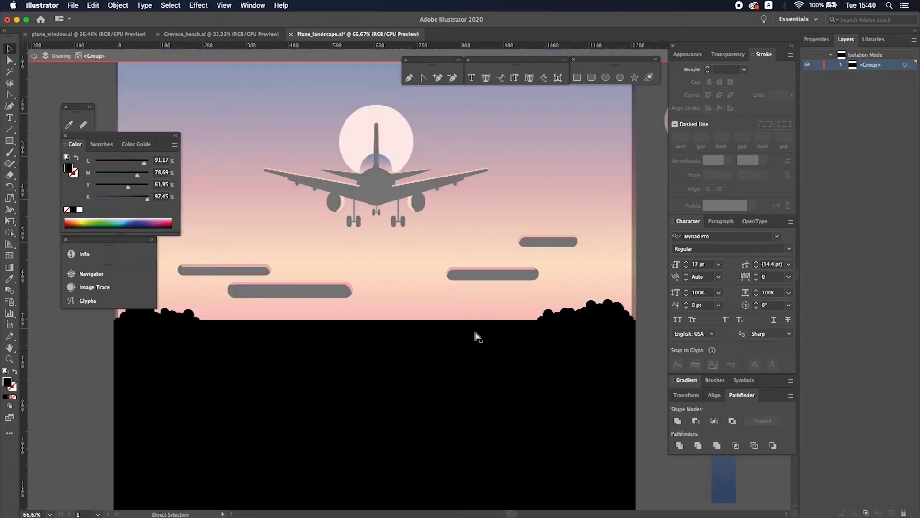
Create a 10 px offset outline of the black ground silhouette with round joins
click(458, 283)
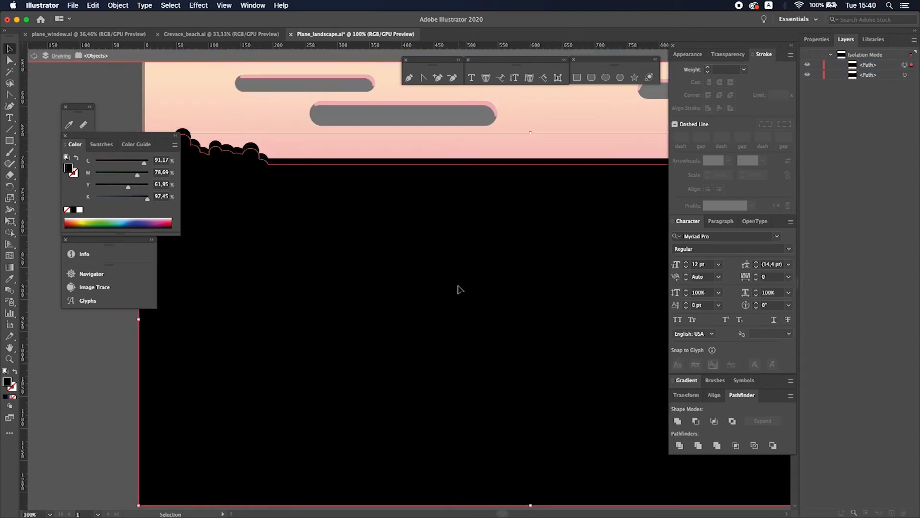
key(super+minus)
click(117, 5)
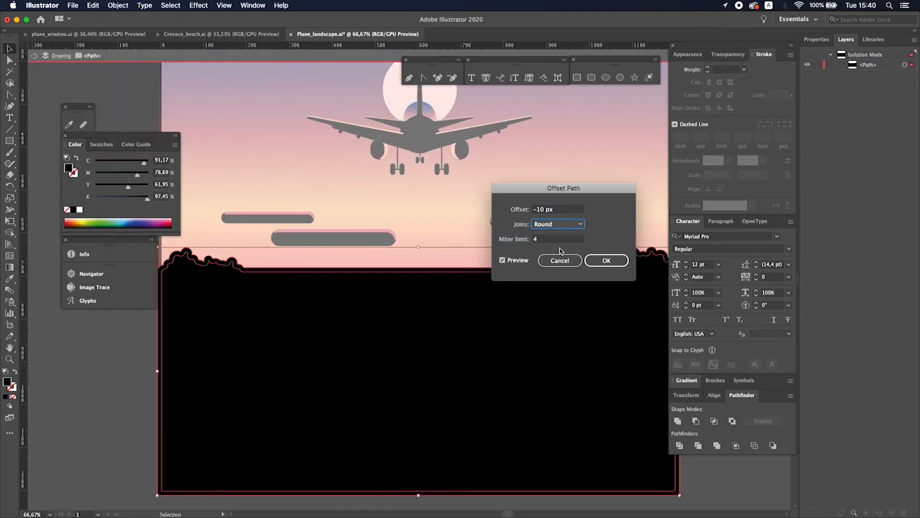
key(Return)
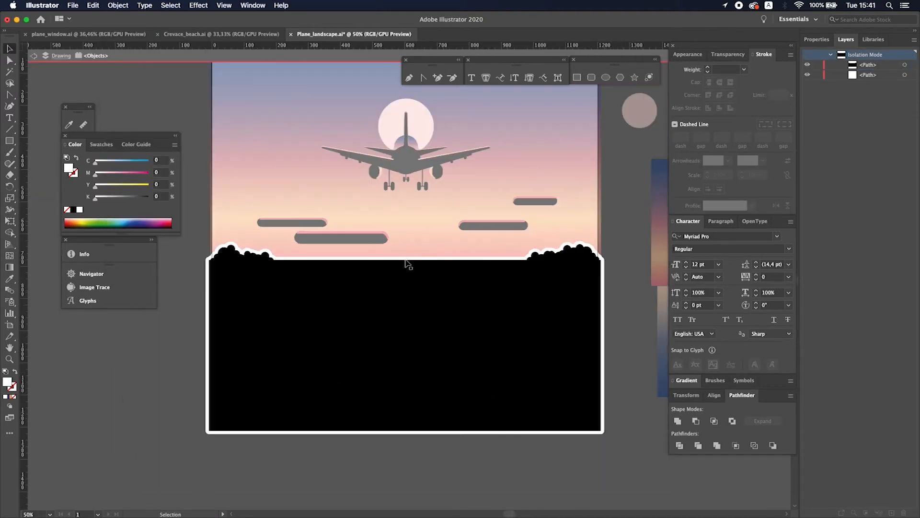
Fill the offset outline behind the ground with a gradient sampled from the swatches and set its direction vertically
drag(408, 118, 407, 233)
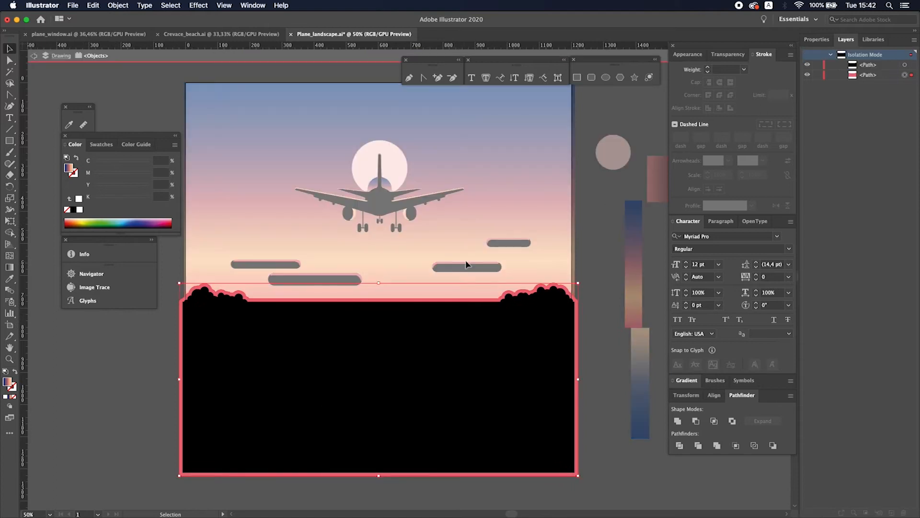
drag(388, 246, 410, 407)
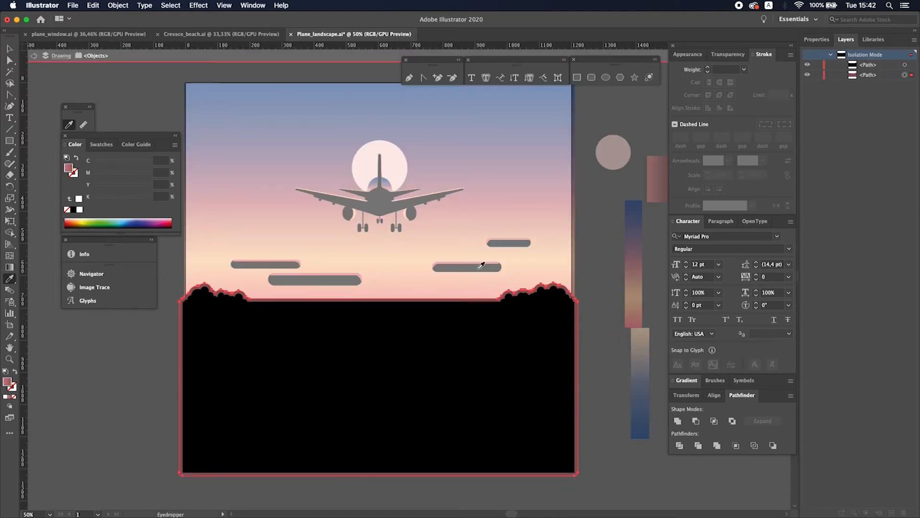
drag(379, 212, 421, 324)
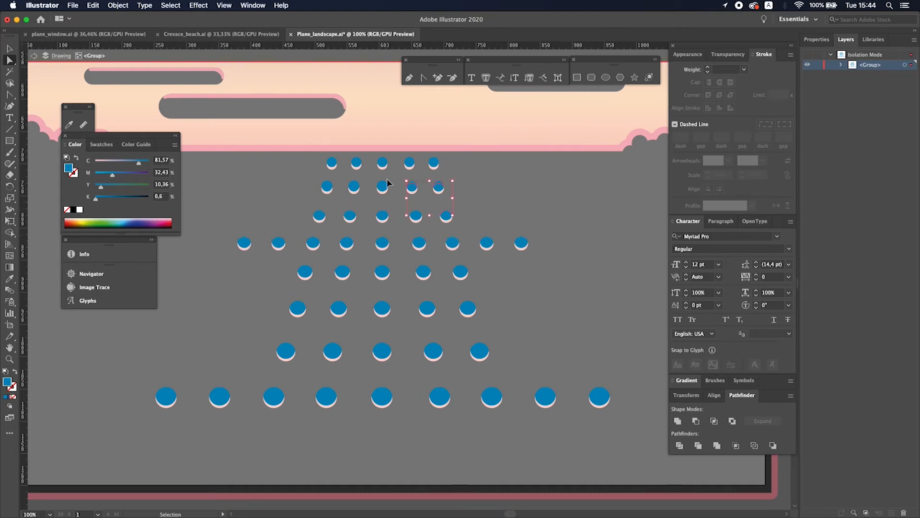
Rearrange the blue runway circles relative to their pale copies and group all the lights together
click(469, 313)
click(469, 306)
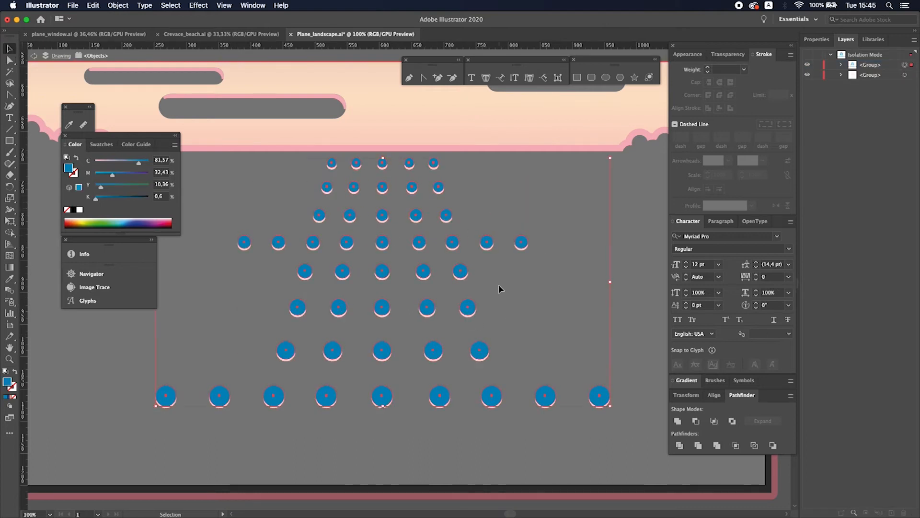
right_click(467, 303)
click(604, 453)
key(super+a)
key(super+g)
Select all blue pieces of the runway lights by matching fill color and delete them
key(a)
click(575, 364)
click(599, 387)
click(170, 5)
click(309, 132)
key(Delete)
Recolor the lower crescents of all runway lights to a strong pink with about 83% magenta and leave the group's isolation
click(332, 165)
shift+click(357, 165)
shift+click(382, 165)
shift+click(410, 166)
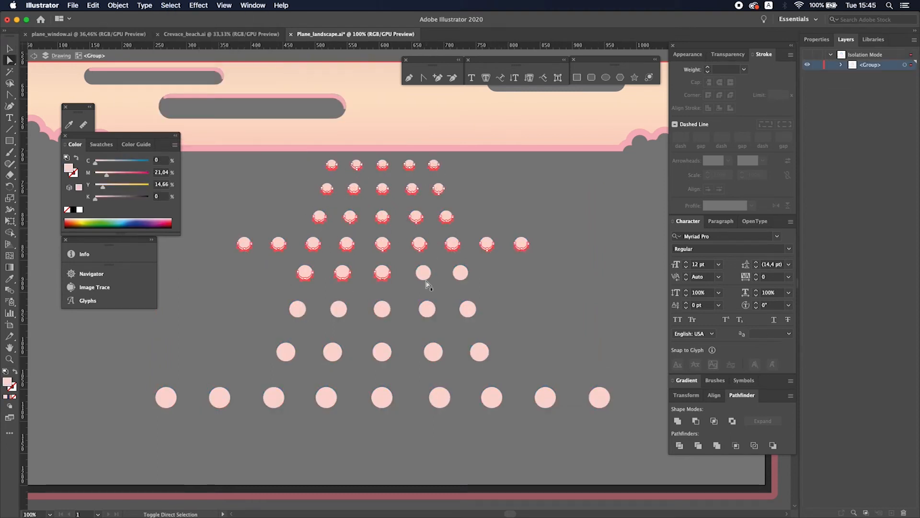
shift+click(333, 352)
shift+click(382, 352)
shift+click(434, 351)
shift+click(479, 352)
shift+click(166, 397)
shift+click(439, 406)
shift+click(492, 407)
shift+click(546, 406)
shift+click(600, 406)
click(139, 174)
double_click(575, 292)
drag(369, 72, 373, 461)
key(v)
click(593, 338)
key(super+z)
Show the Documentation layer and compare the runway lights with the reference photos and lighting diagram
click(808, 74)
drag(283, 359, 501, 342)
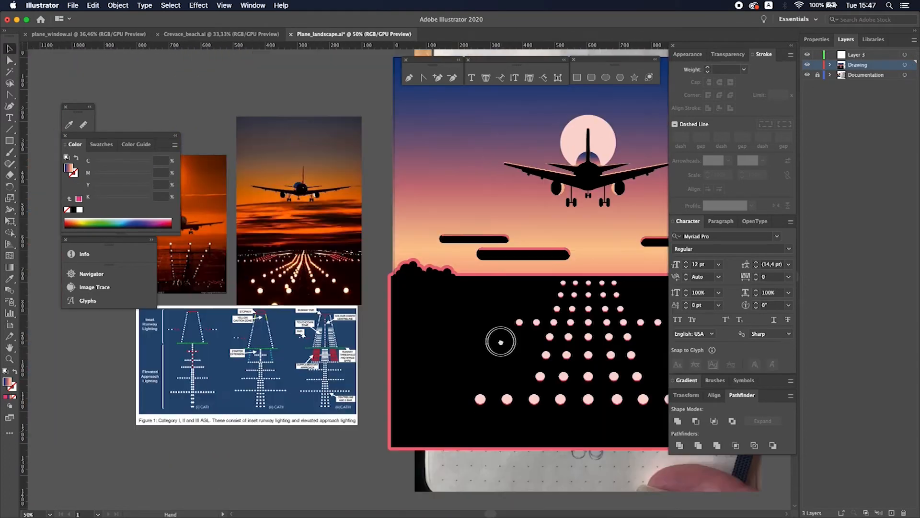
drag(567, 366, 386, 367)
key(super+plus)
key(super+minus)
drag(616, 294, 622, 326)
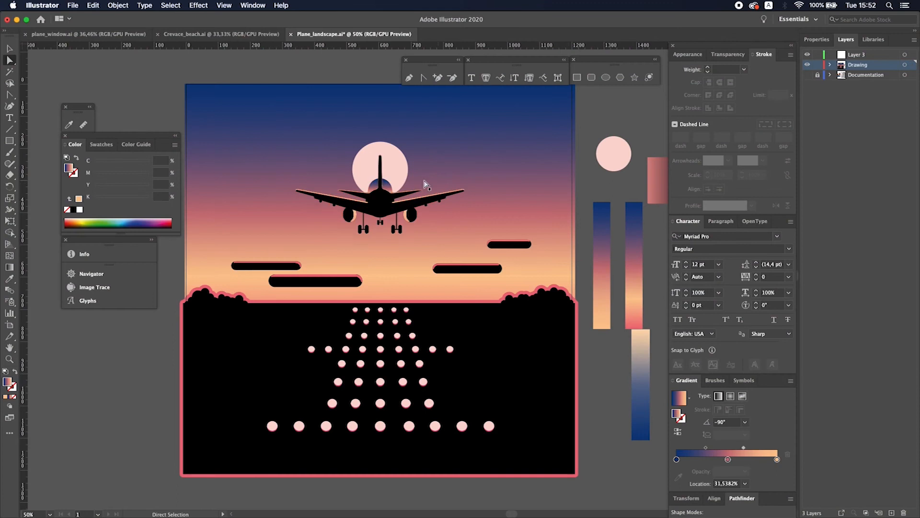
Apply the blue-to-peach gradient swatch to the plane, engine and cloud highlights together
click(417, 191)
click(388, 184)
key(v)
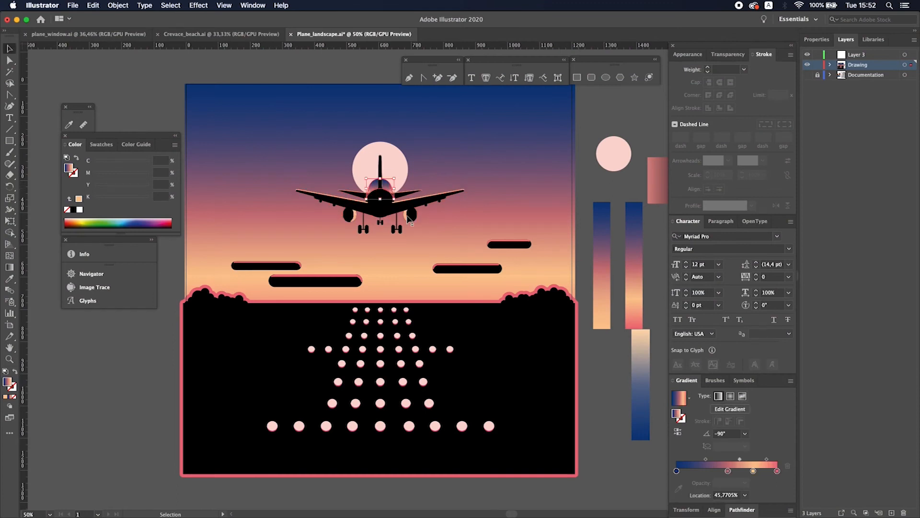
key(super+equal)
key(super+equal)
click(486, 278)
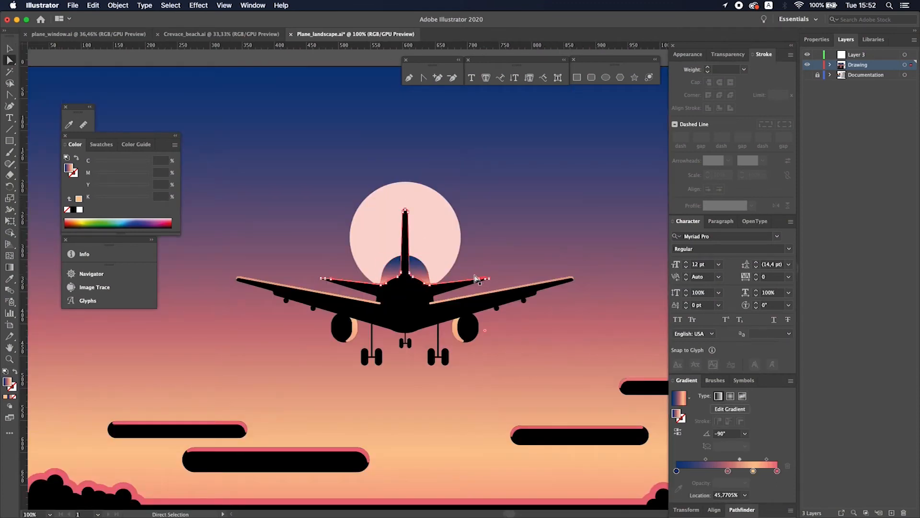
click(410, 277)
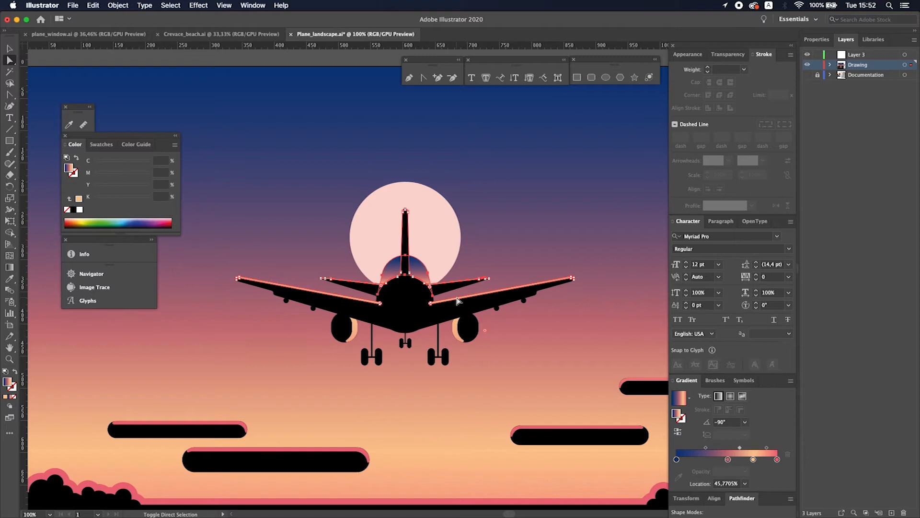
shift+click(357, 330)
scroll(422, 320, right, 4)
scroll(422, 320, down, 2)
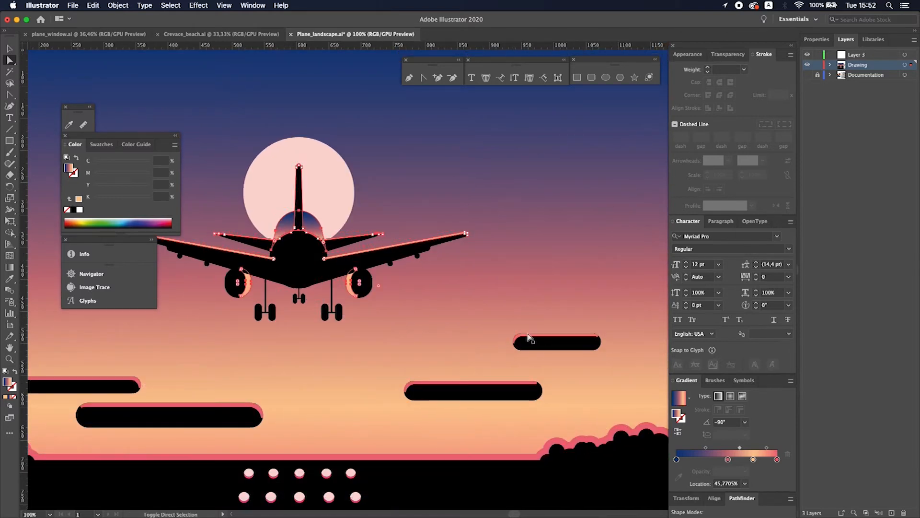
shift+click(424, 386)
shift+click(239, 405)
key(super+minus)
key(super+minus)
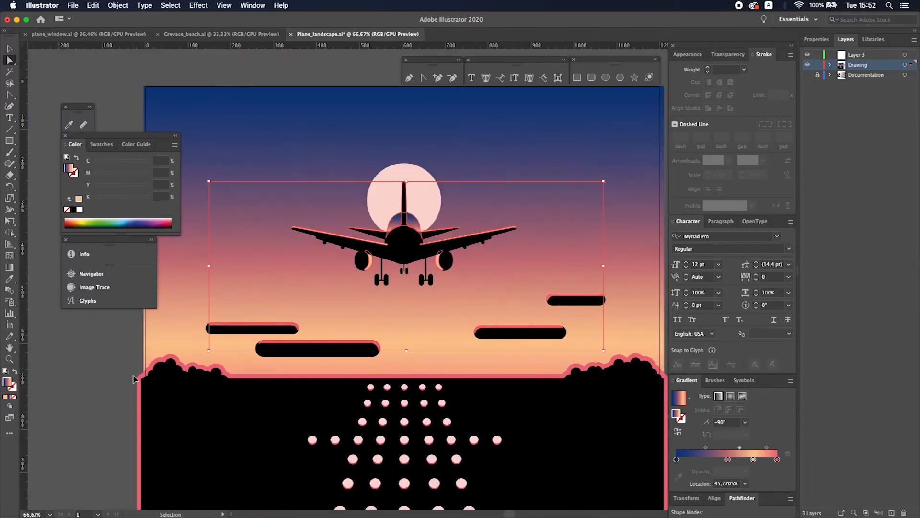
key(i)
click(552, 289)
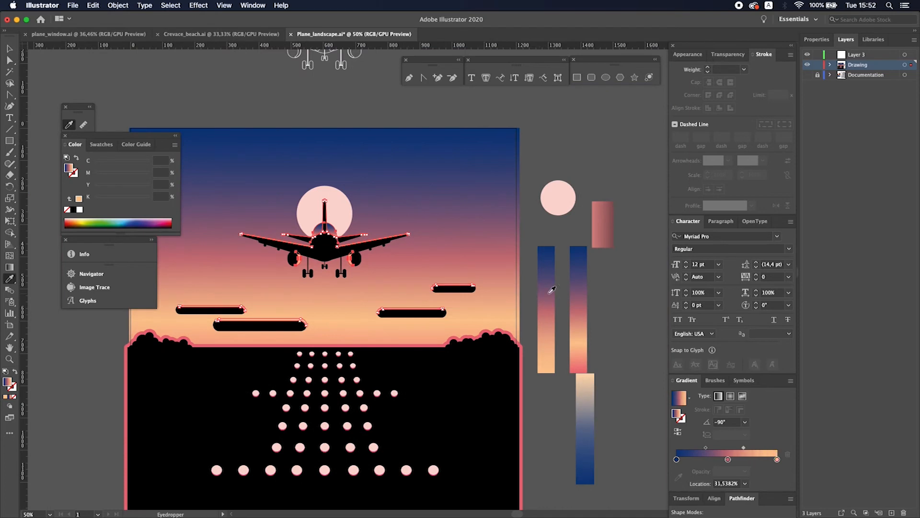
Try a reversed gradient stretched vertically across the plane and cloud highlights
click(677, 432)
key(g)
drag(337, 183, 374, 485)
key(v)
click(538, 424)
drag(454, 389, 482, 374)
key(super+z)
key(super+z)
key(super+z)
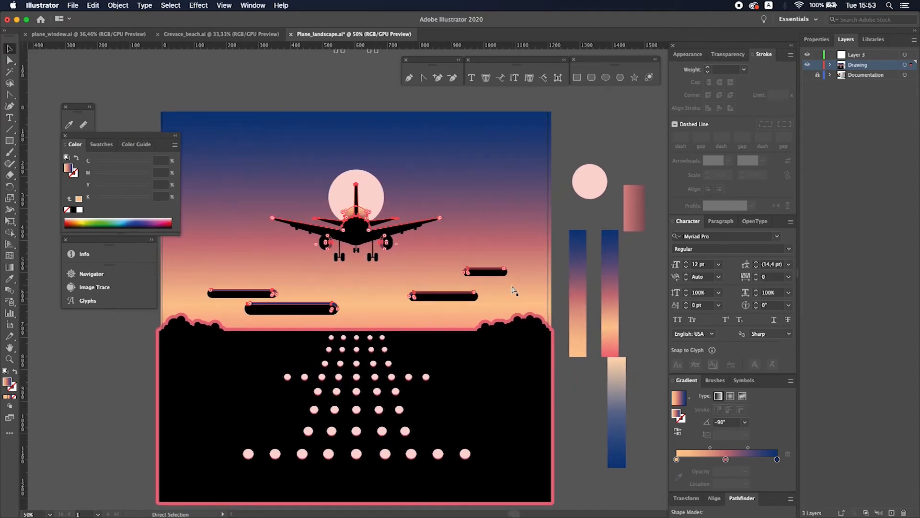
Restore the highlights' blue-to-peach gradient direction and stretch it vertically from the top of the sky to the runway
key(super+shift+z)
click(676, 433)
click(677, 433)
click(677, 432)
key(g)
mouse_move(354, 116)
mouse_down()
mouse_move(354, 288)
mouse_move(368, 362)
mouse_up()
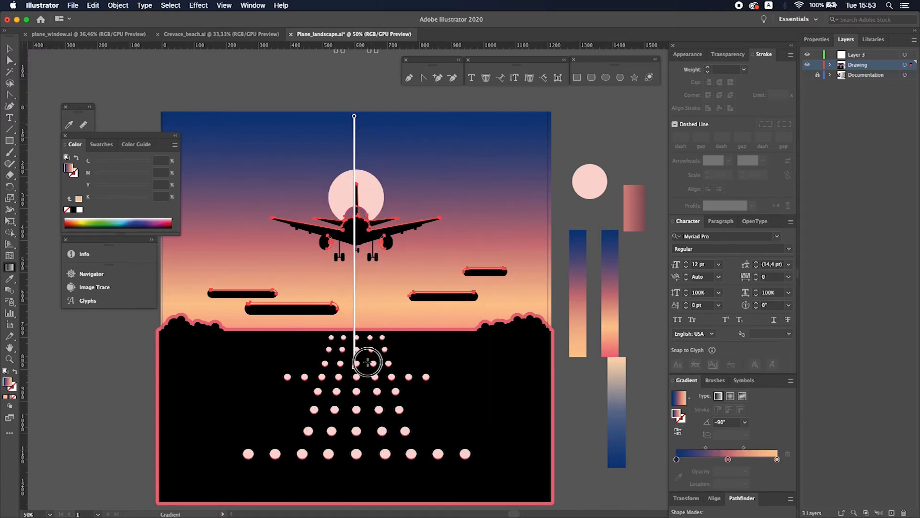
Give the ground outline and all highlights the blue-to-peach gradient, stretched vertically from above the sun to the cloud level
key(v)
key(a)
key(g)
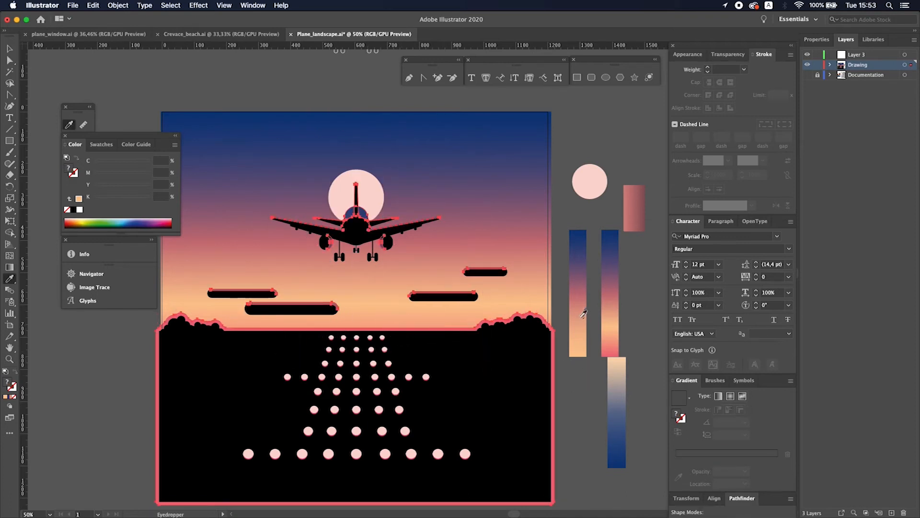
drag(369, 160, 377, 257)
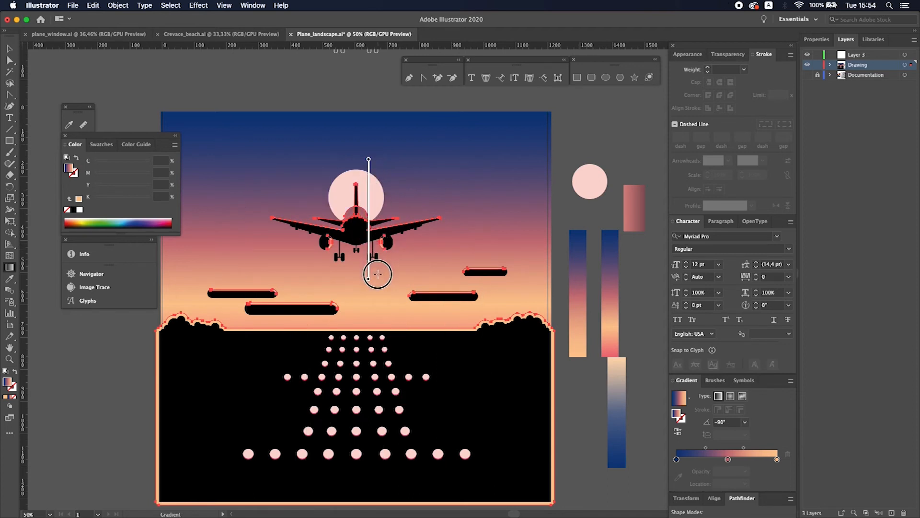
drag(375, 291, 376, 292)
key(v)
click(561, 220)
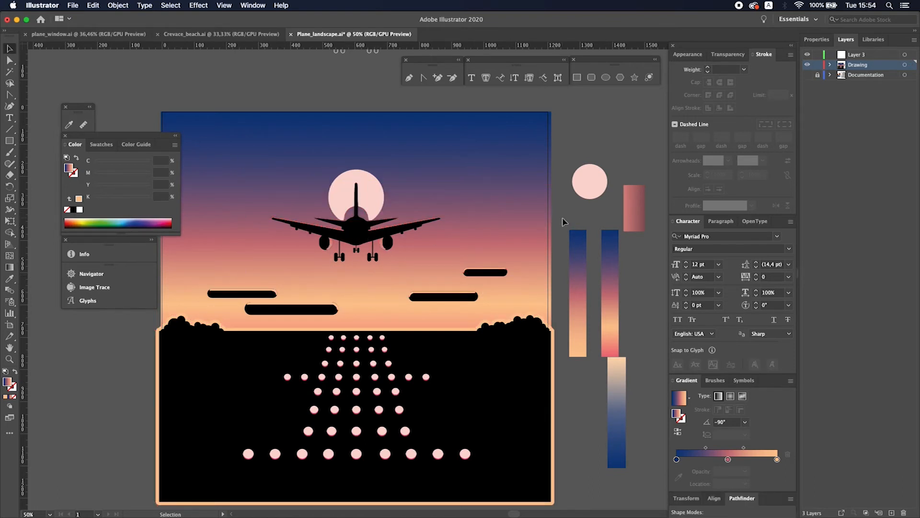
Fill the sky with the four-color blue-to-red sunset gradient, stretched vertically from its upper edge to the horizon
click(374, 282)
key(g)
drag(371, 115, 394, 329)
key(v)
click(557, 233)
scroll(538, 255, down, 3)
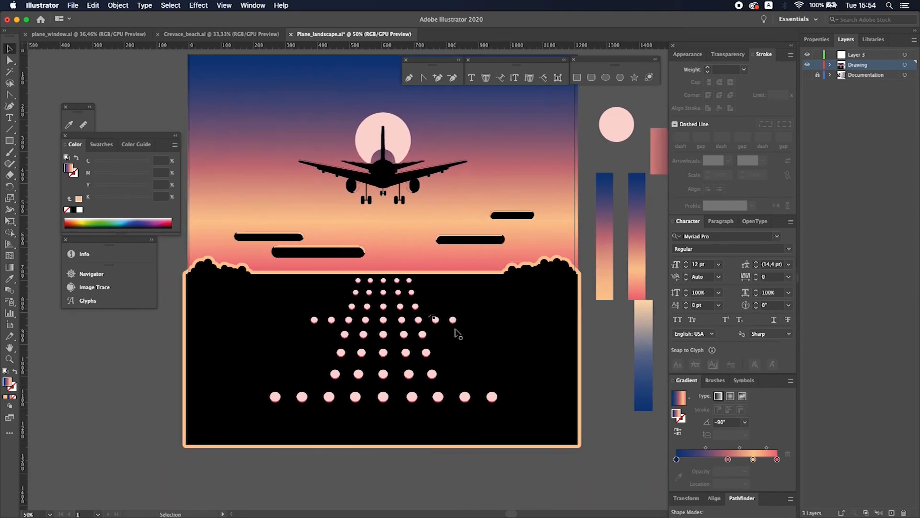
Isolate the runway lights group and select all its pink lower crescents by matching fill color
double_click(416, 307)
click(415, 306)
click(170, 5)
mouse_move(210, 92)
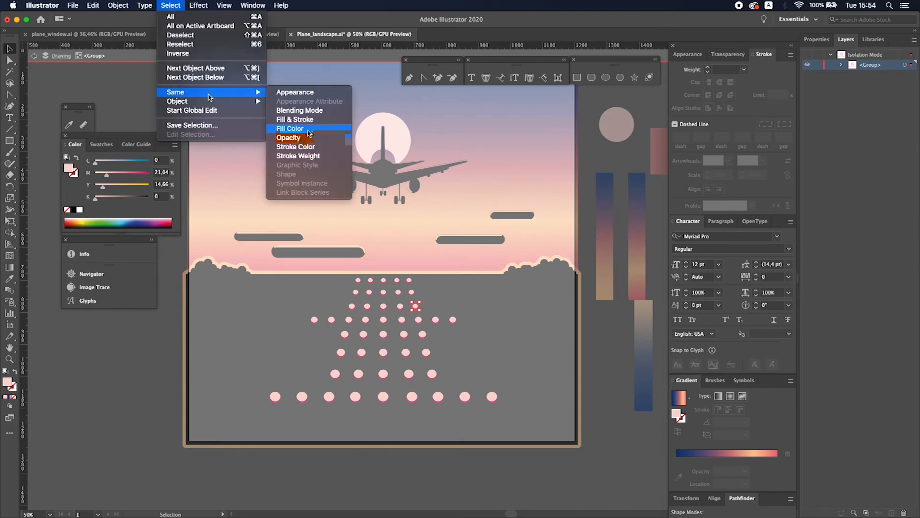
click(309, 129)
click(319, 331)
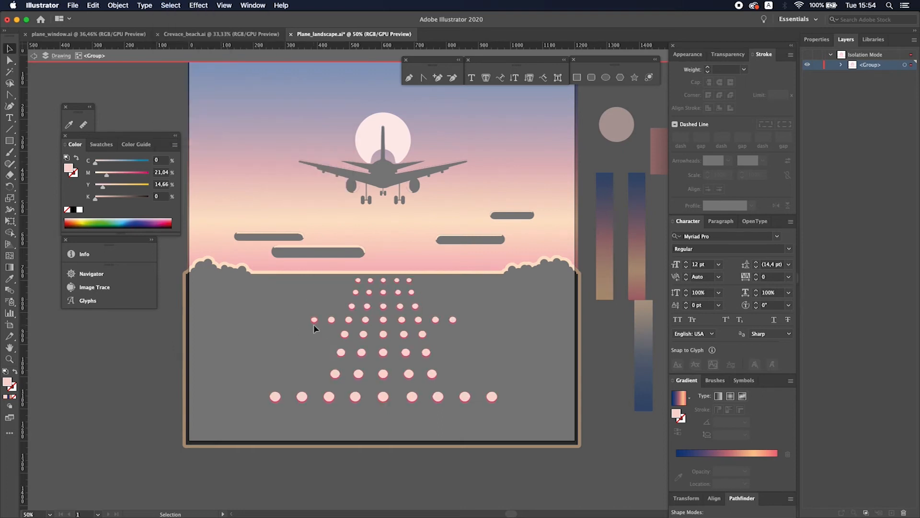
click(330, 324)
key(super+plus)
key(super+plus)
key(super+plus)
key(super+plus)
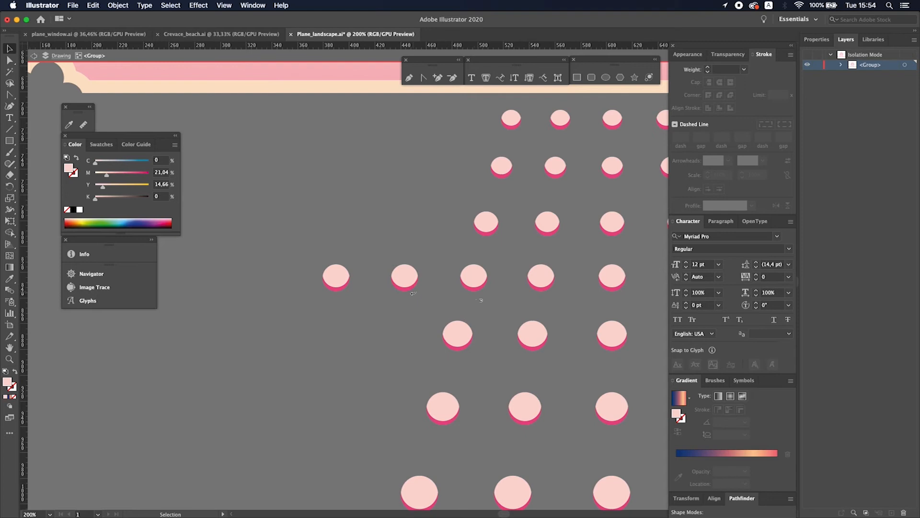
click(171, 5)
mouse_move(201, 93)
click(307, 130)
key(a)
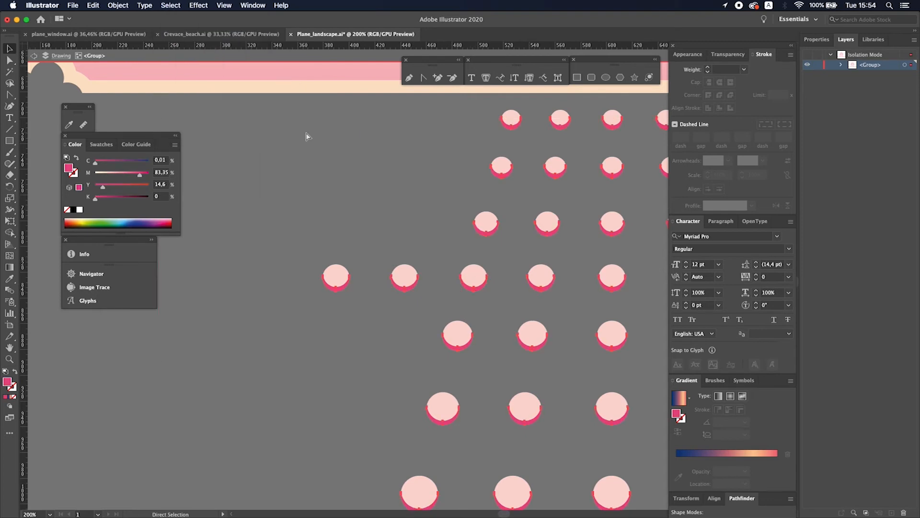
Fill the selected crescents with the peach-to-blue gradient swatch, stretched vertically over all light rows, and leave the isolation
key(v)
key(super+minus)
key(super+minus)
key(super+minus)
key(super+minus)
key(super+minus)
key(i)
click(577, 266)
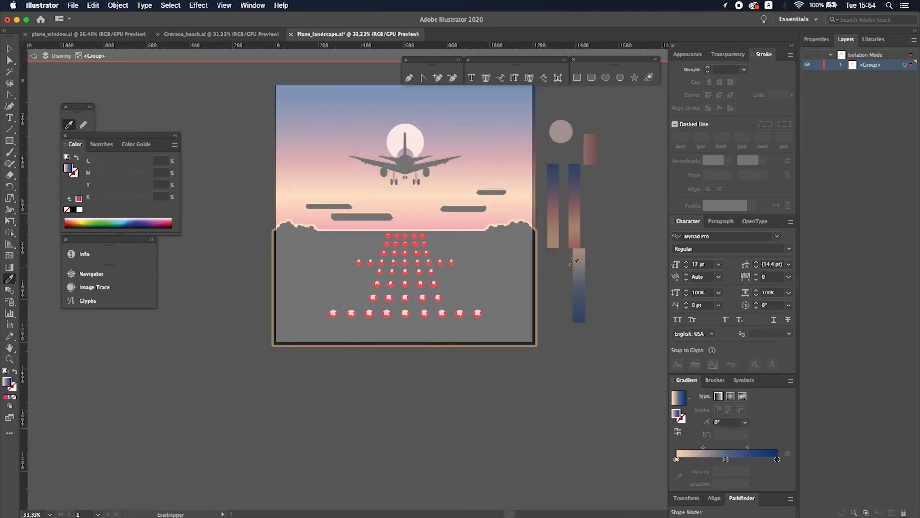
key(g)
drag(408, 209, 411, 318)
key(v)
double_click(550, 306)
Move the sun circle and gradient swatches farther to the right, away from the artboard
key(super+1)
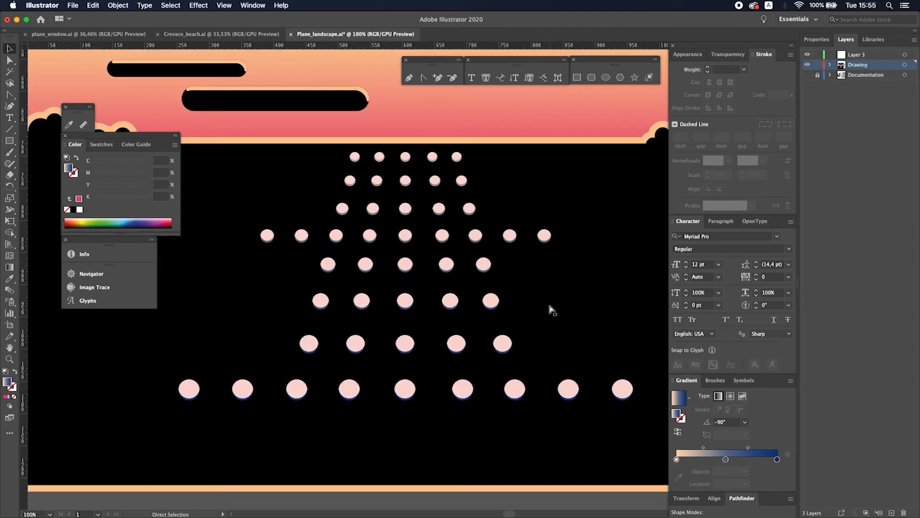
key(super+minus)
key(super+minus)
key(super+minus)
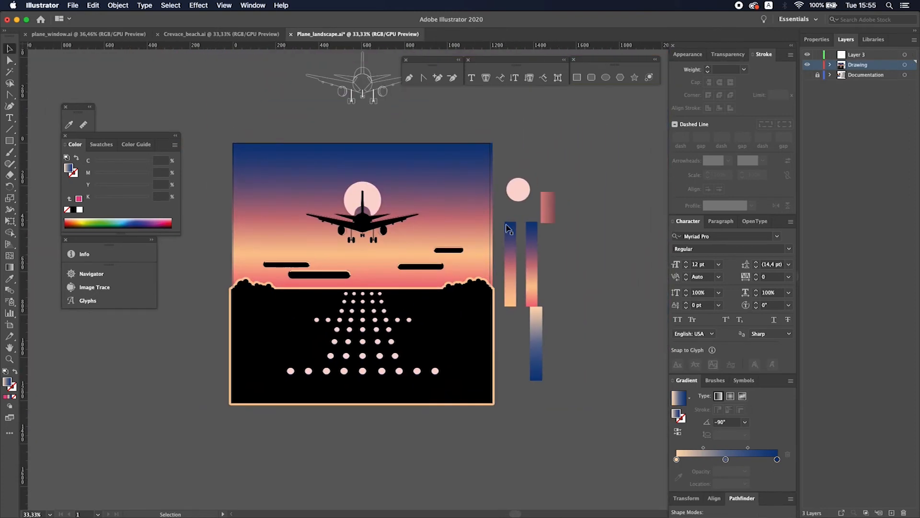
drag(505, 181, 551, 326)
drag(526, 267, 631, 267)
click(559, 260)
scroll(559, 261, down, 2)
scroll(558, 261, left, 2)
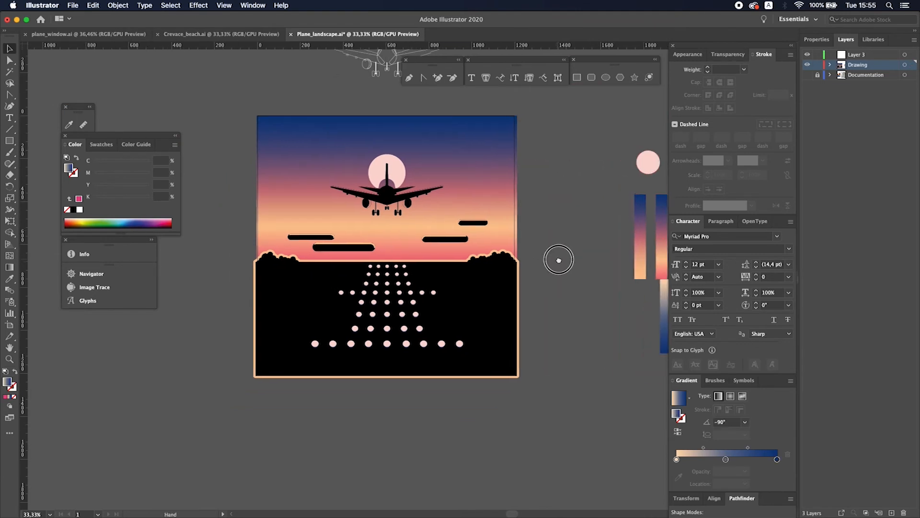
Extend the black ground shape's right and left edges outward to cover the peach outline on both sides
key(super+plus)
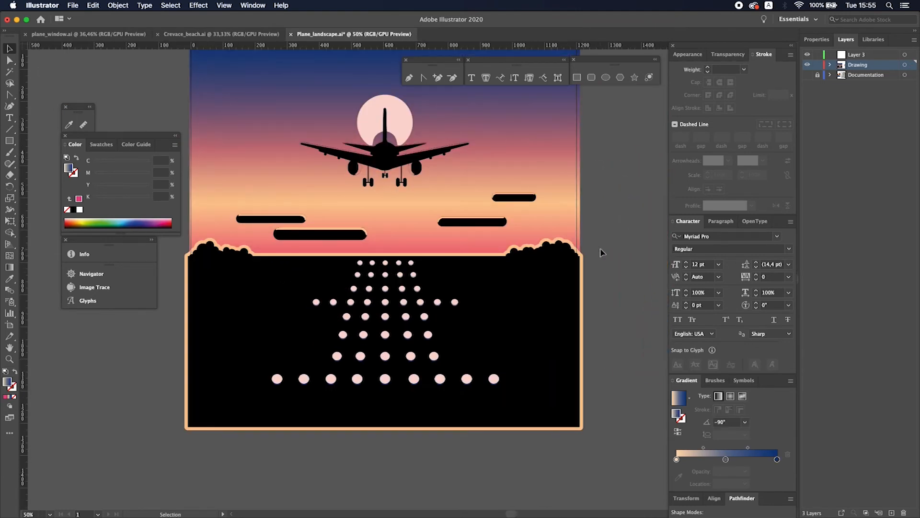
key(a)
click(582, 264)
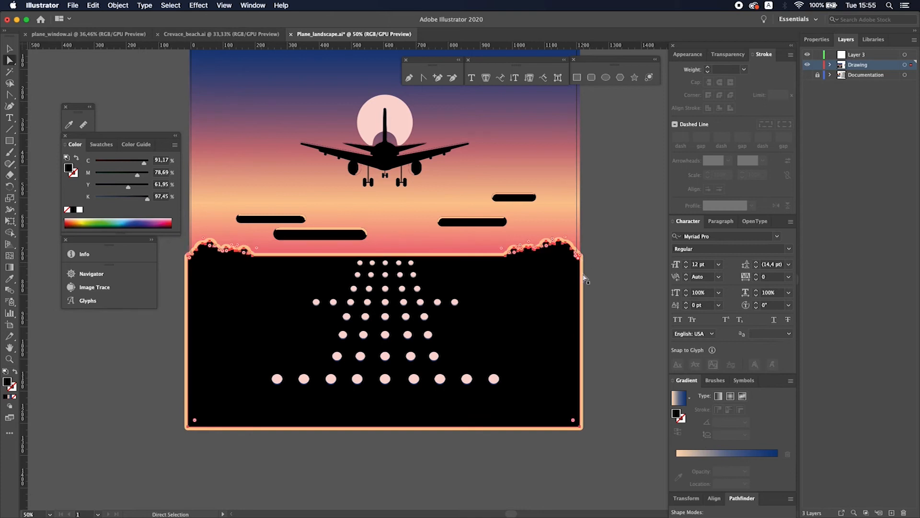
click(586, 430)
shift+click(580, 426)
shift+click(580, 256)
key(shift+Right)
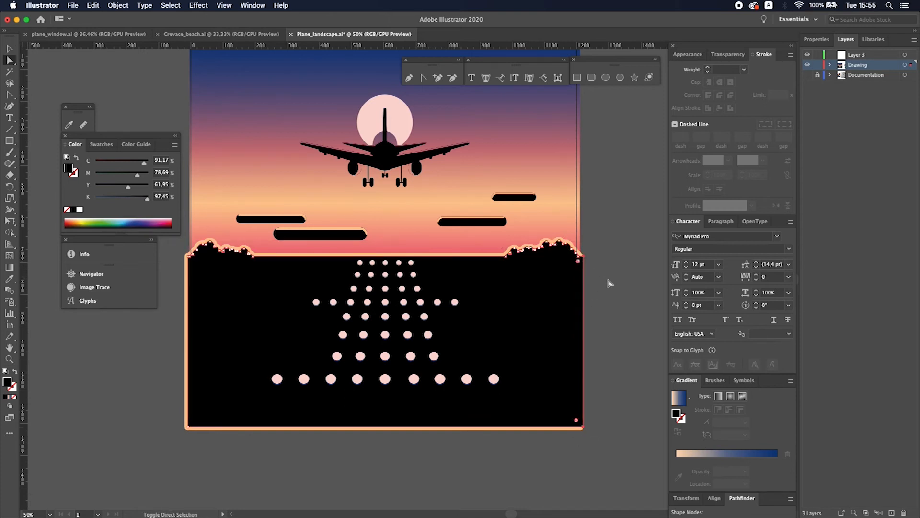
key(shift+Left)
key(shift+Left)
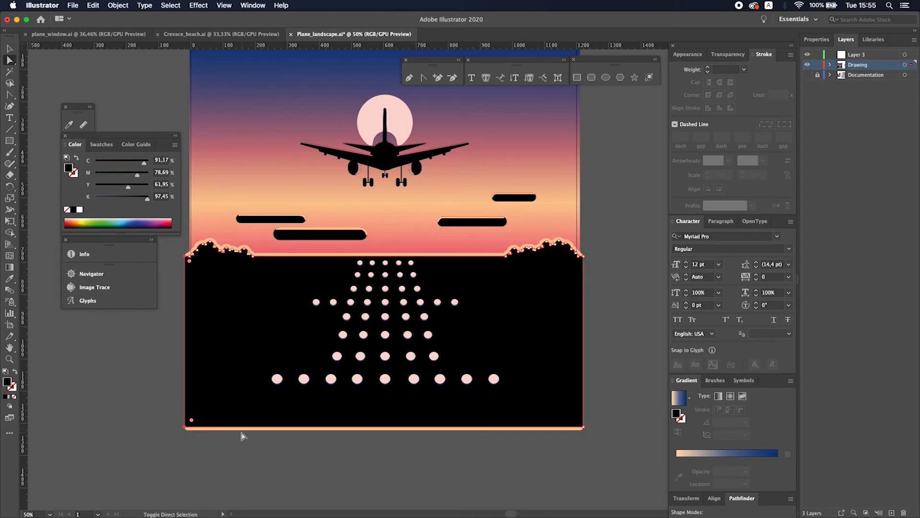
Extend the black ground shape's bottom edge downward to cover the peach outline below it
super+click(623, 302)
click(583, 426)
shift+click(182, 426)
key(shift+Down)
super+click(596, 280)
key(super+minus)
drag(575, 271, 522, 311)
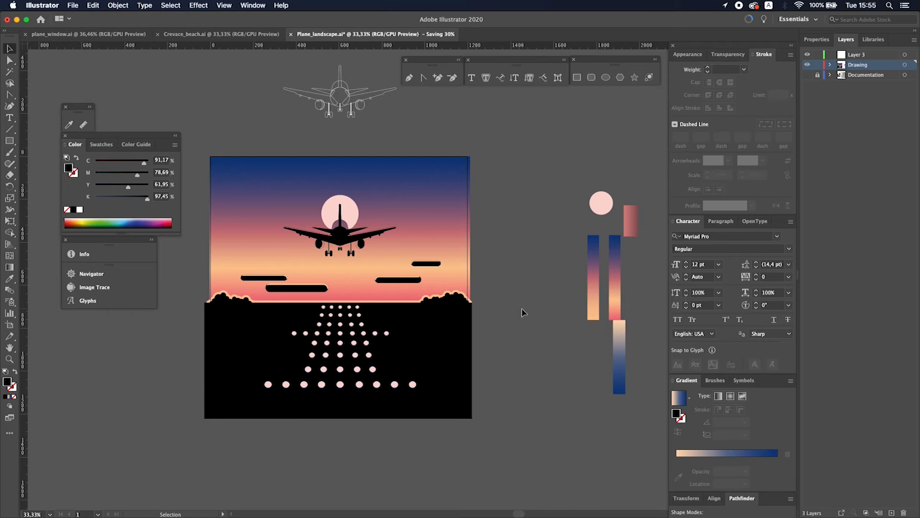
Examine the artwork at different zoom levels and as a Save for Web JPEG preview
key(super+plus)
key(super+plus)
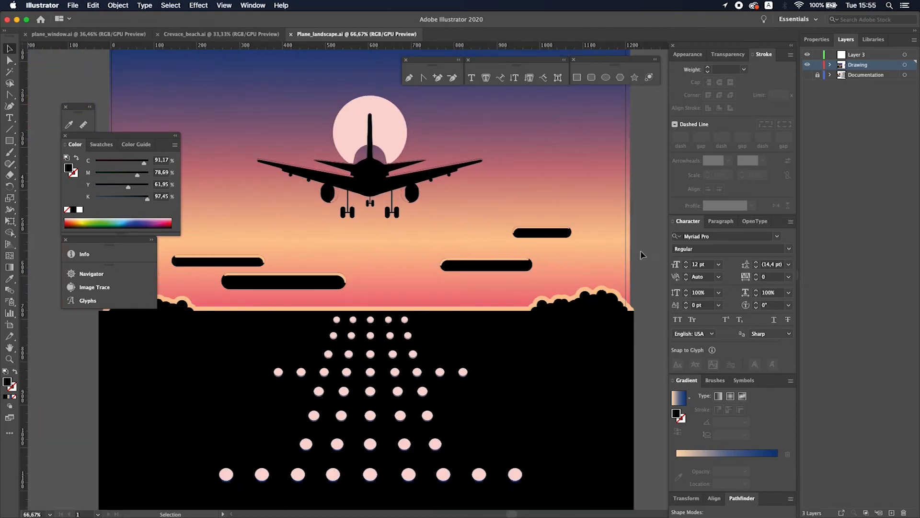
key(super+minus)
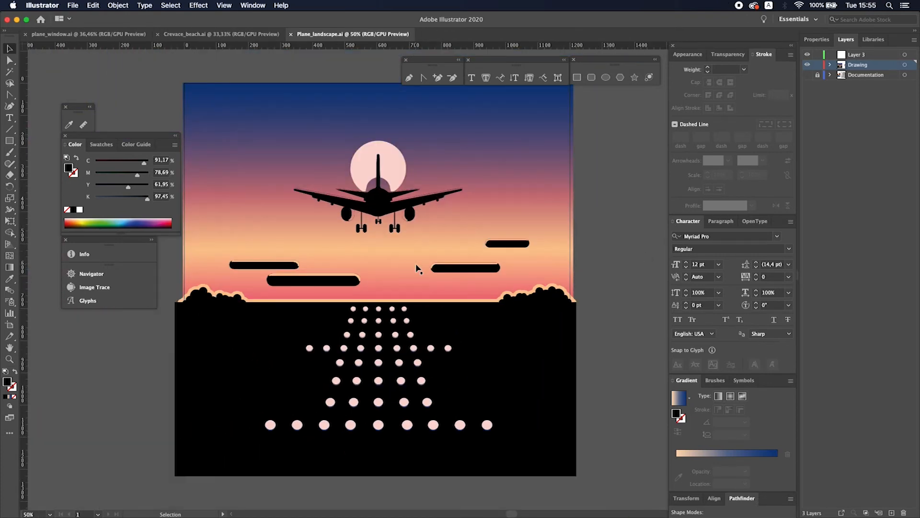
key(super+minus)
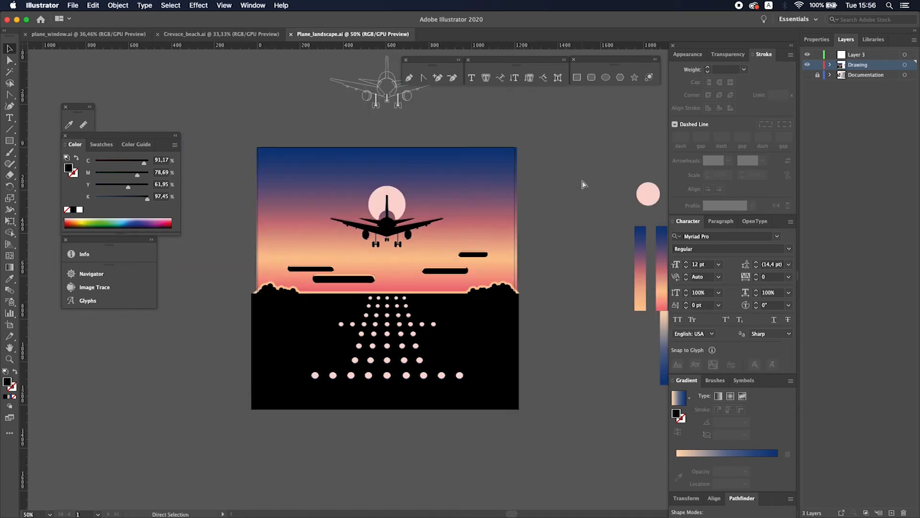
key(super+alt+shift+s)
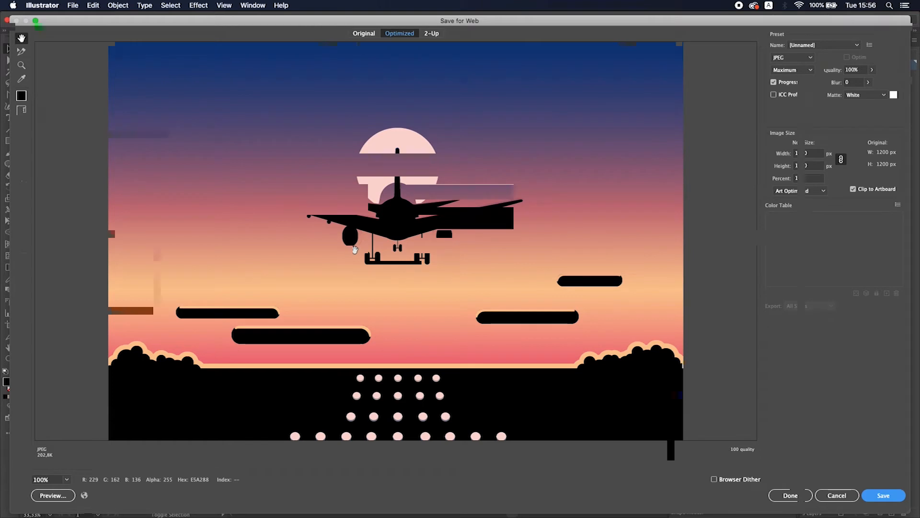
key(Escape)
Move the peach stop of the sky background's gradient to location 80.18%
key(super+plus)
key(g)
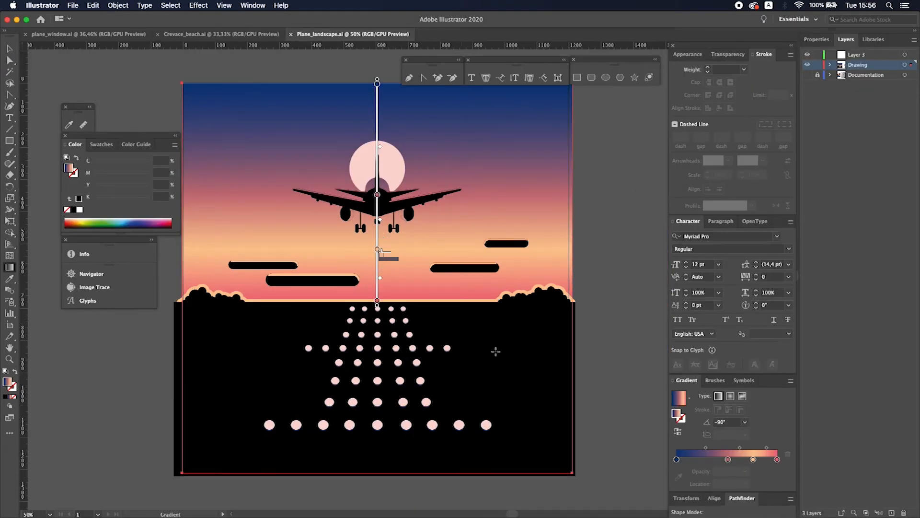
drag(753, 459, 759, 459)
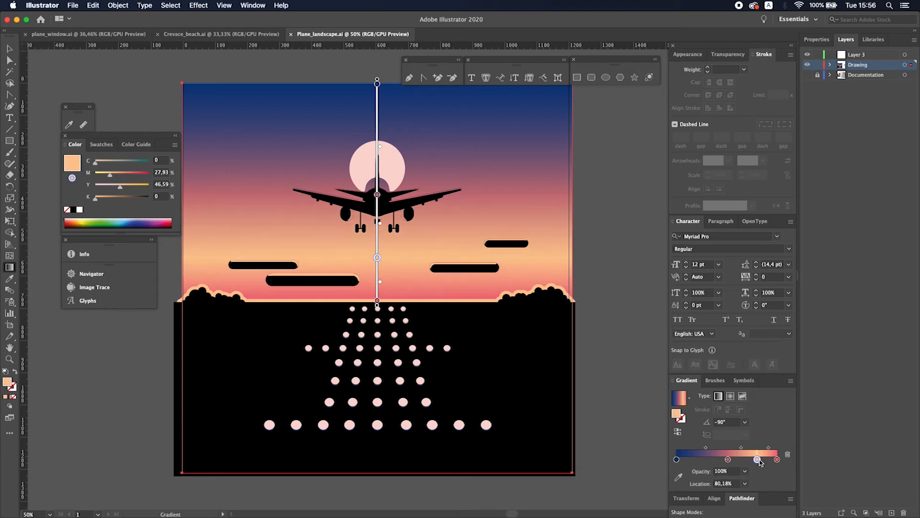
key(super+shift+a)
key(v)
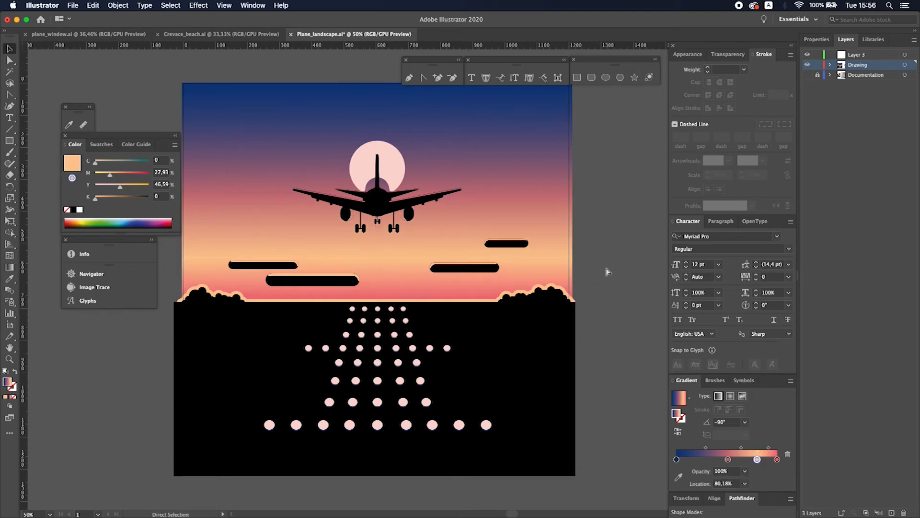
Select the gradient highlight above the plane's fuselage together with all shapes that share its fill
key(super+plus)
drag(476, 255, 490, 317)
double_click(393, 219)
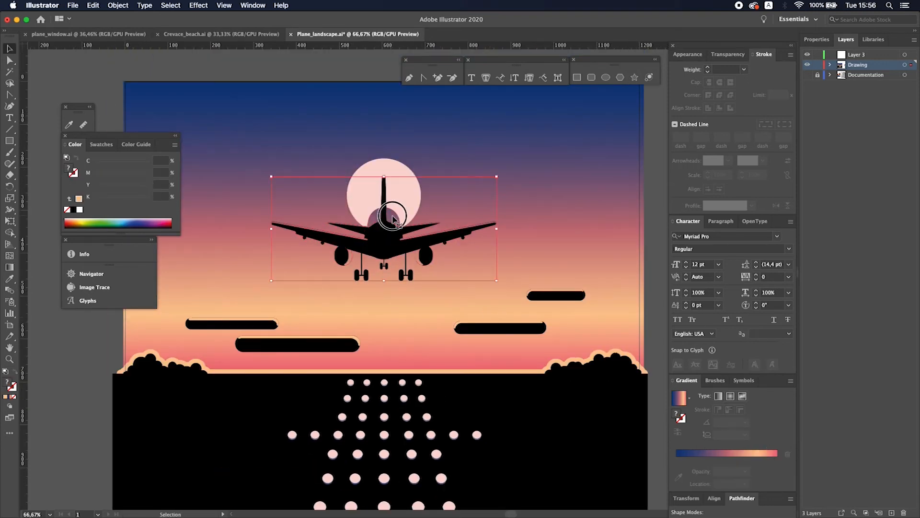
double_click(653, 198)
key(a)
click(394, 219)
click(198, 5)
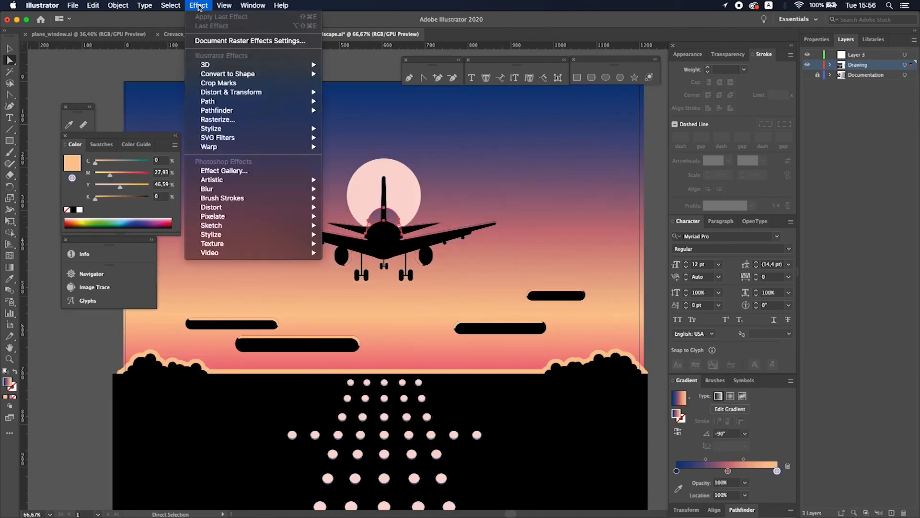
mouse_move(192, 92)
click(297, 130)
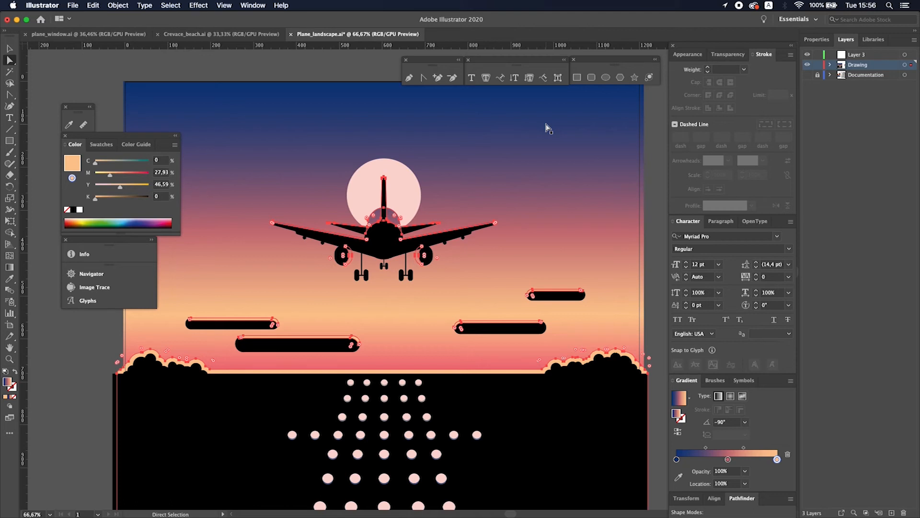
Redraw the selected highlights' gradient downward from the top of the sun to the plane's engines
key(g)
mouse_move(401, 158)
mouse_down()
mouse_move(412, 318)
mouse_move(423, 256)
mouse_up()
key(v)
click(659, 226)
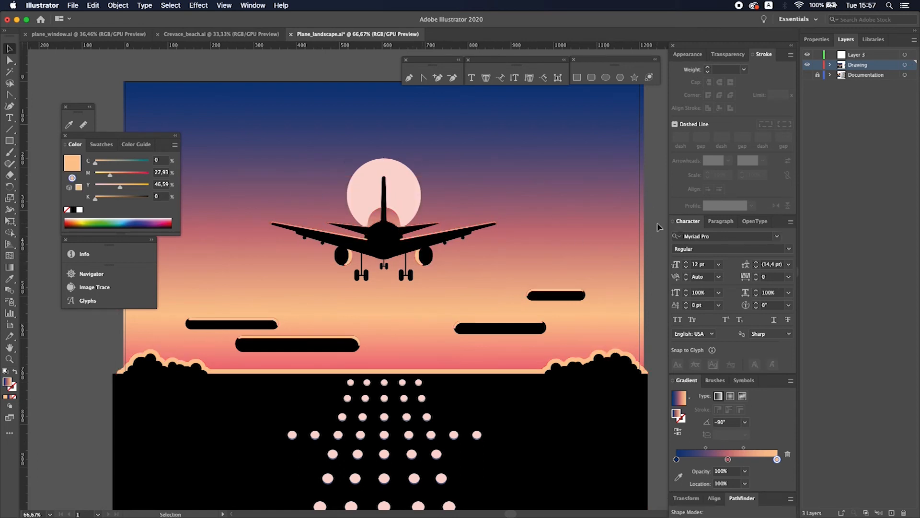
Reselect the highlights and redraw their gradient over a shorter downward span, from inside the sun to just above the engines
key(super+a)
key(g)
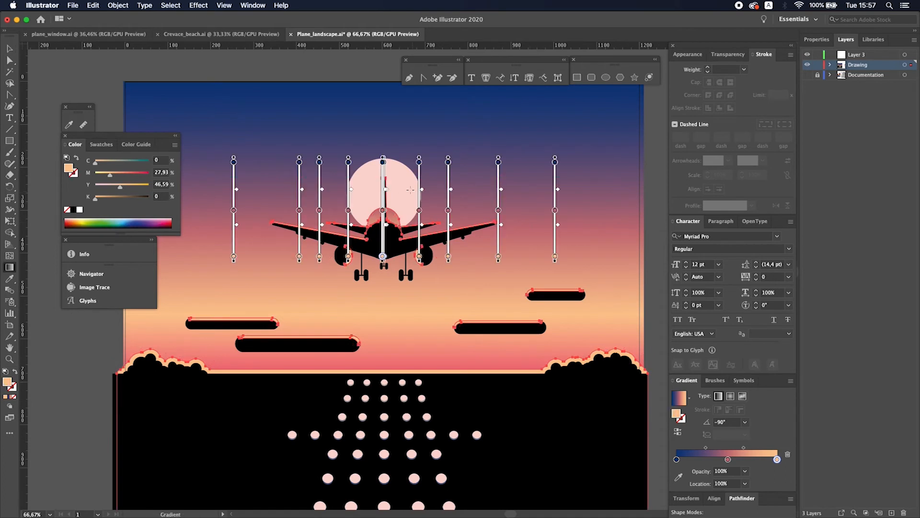
drag(397, 174, 402, 245)
key(v)
click(658, 192)
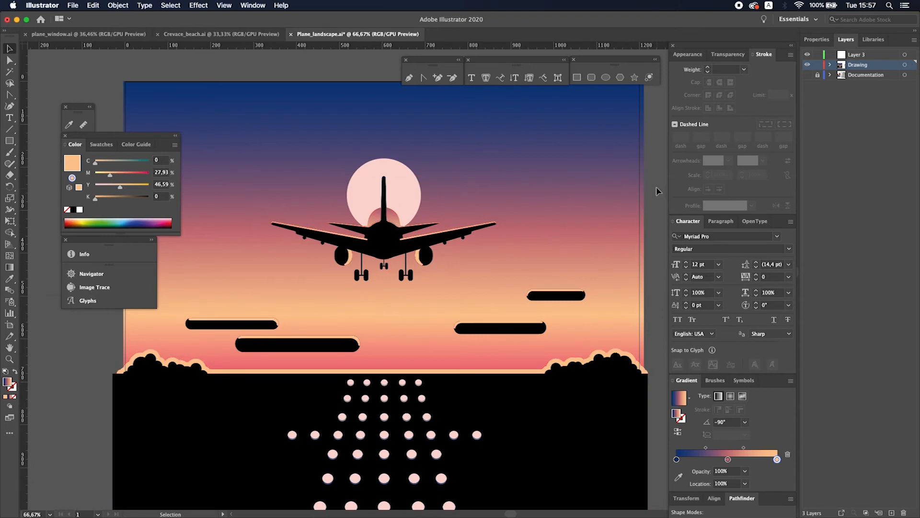
Check the recoloured plane highlights in the Save for Web preview
scroll(618, 194, right, 2)
key(super+alt+shift+s)
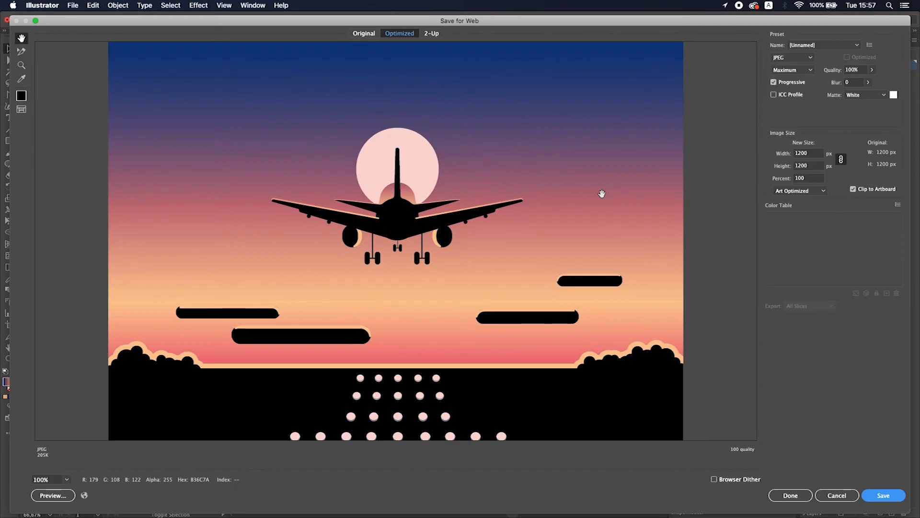
key(Escape)
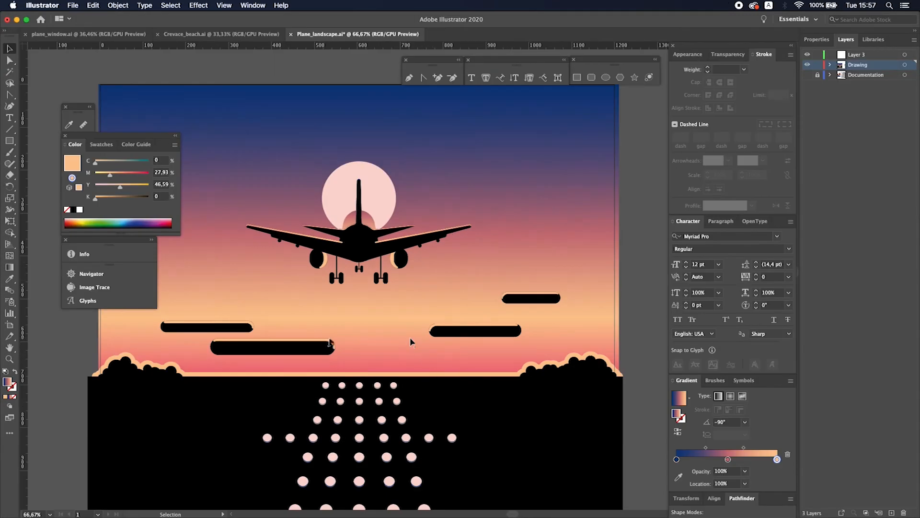
Move the sun circle and gradient swatches farther right to clear space beside the artboard
scroll(414, 341, down, 2)
drag(507, 336, 323, 337)
drag(402, 192, 561, 415)
drag(457, 237, 650, 237)
scroll(489, 308, left, 5)
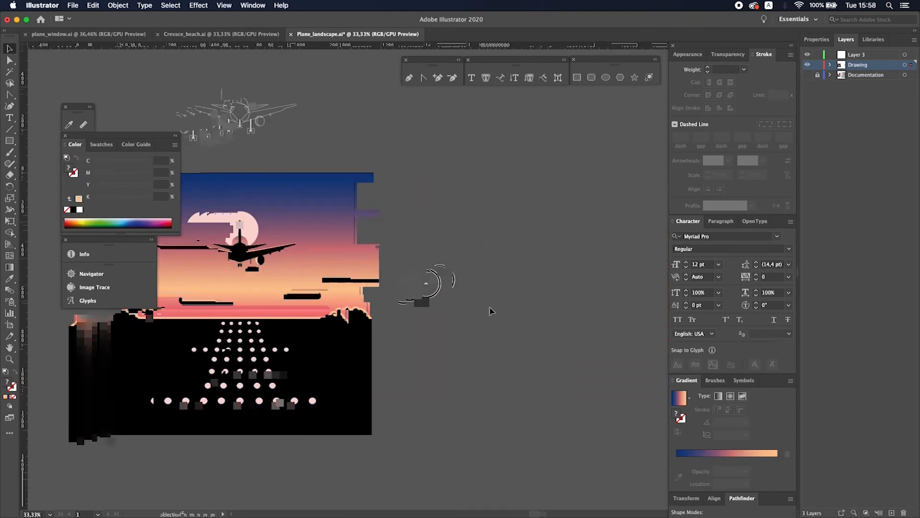
Duplicate the whole artwork and place the copy to the right of the original
click(428, 302)
drag(428, 302, 187, 425)
drag(222, 267, 520, 269)
key(super+shift+a)
Delete the peach highlights behind all four clouds in the copied artwork
drag(499, 292, 323, 234)
key(super+plus)
key(a)
click(292, 271)
key(Delete)
click(346, 287)
key(Delete)
click(531, 271)
key(Delete)
click(590, 240)
key(Delete)
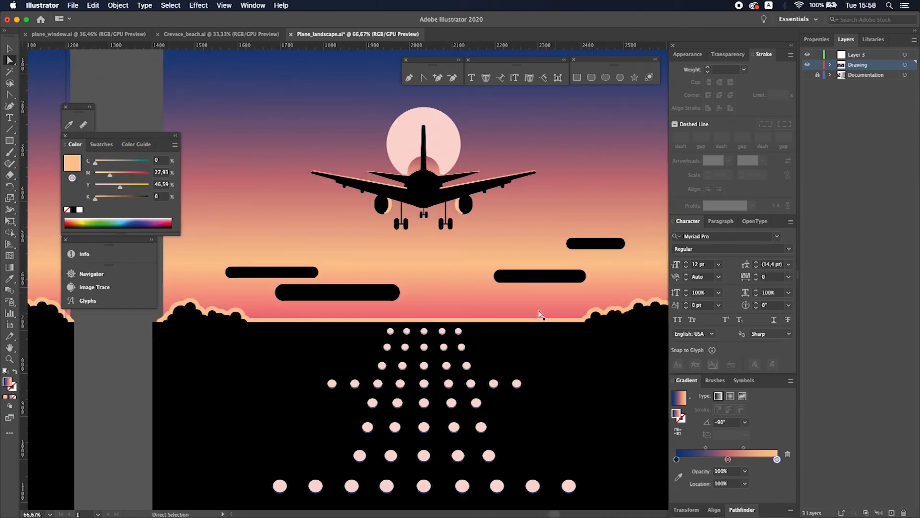
Delete the peach outline behind the black ground and bushes in the copied artwork
click(479, 320)
key(Delete)
key(super+minus)
key(super+minus)
key(super+minus)
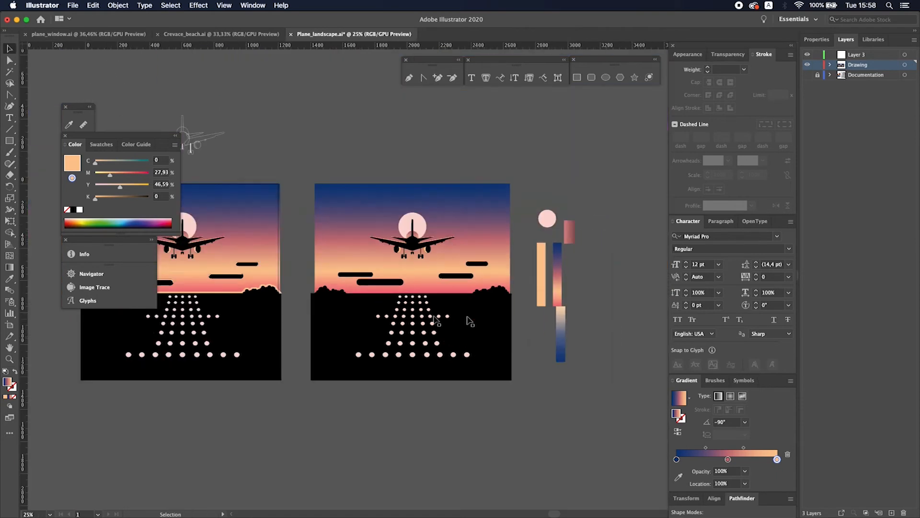
Compare the outlined original with the copy without outlines, side by side and up close
drag(342, 354, 459, 345)
key(v)
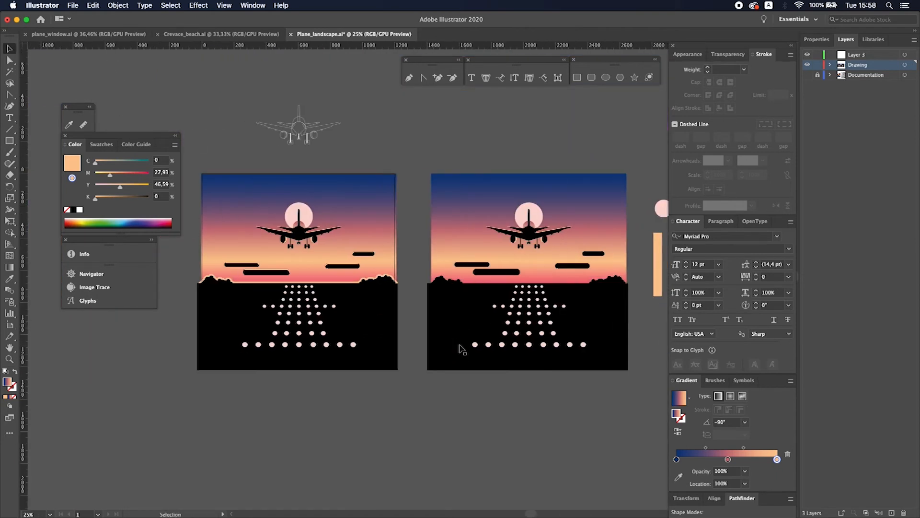
key(super+plus)
key(super+plus)
key(super+plus)
drag(380, 324, 273, 354)
key(super+minus)
key(super+minus)
key(super+minus)
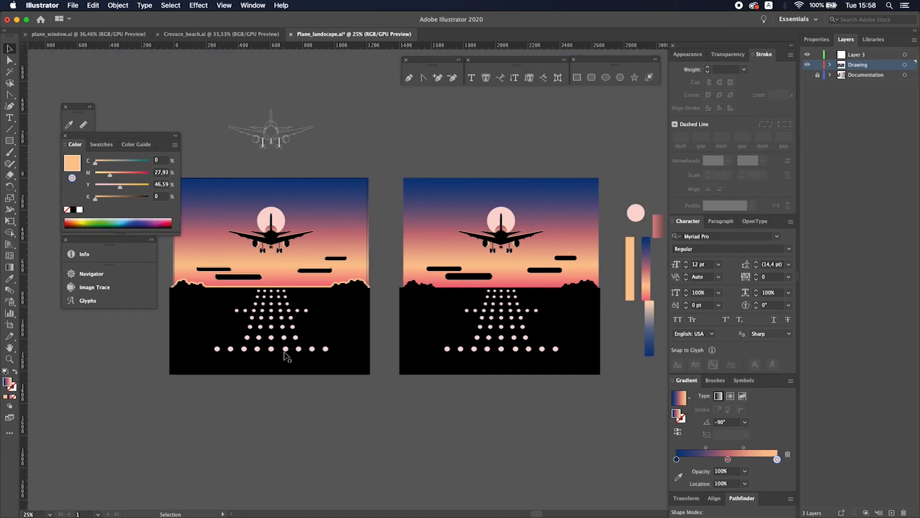
Delete the peach outline behind the black ground and bushes in the original artwork
key(super+plus)
key(super+plus)
drag(289, 304, 479, 305)
key(a)
key(Delete)
Delete the peach highlights behind all four clouds in the original artwork
click(392, 264)
key(Delete)
click(300, 272)
key(Delete)
click(238, 260)
key(Delete)
click(446, 238)
key(Delete)
Examine the original artwork's silhouettes and ground edges, both up close and at full size
key(v)
key(super+plus)
key(super+plus)
drag(306, 360, 366, 226)
key(super+minus)
key(super+minus)
key(super+minus)
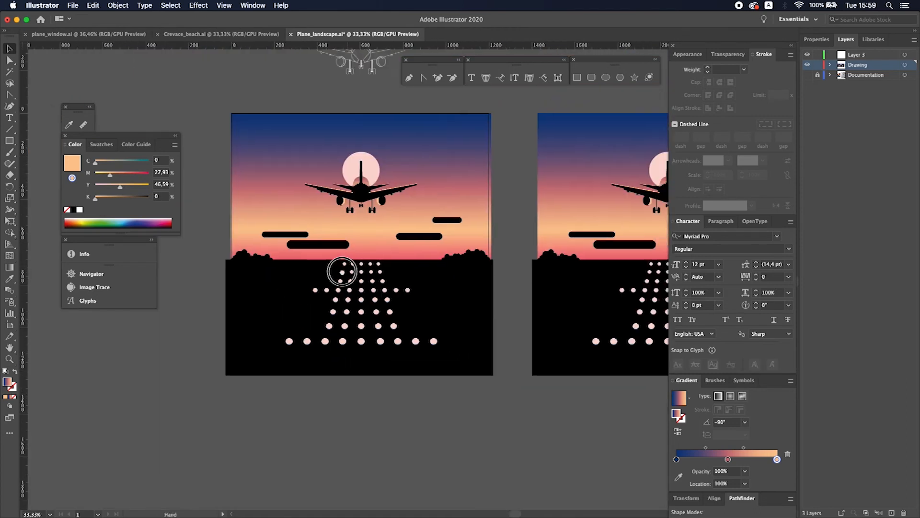
click(297, 288)
click(474, 320)
drag(296, 290, 295, 289)
click(466, 295)
Isolate the runway lights group and select all crescents that share the same peach-to-blue gradient fill
key(super+plus)
key(super+plus)
key(super+plus)
key(super+plus)
key(super+plus)
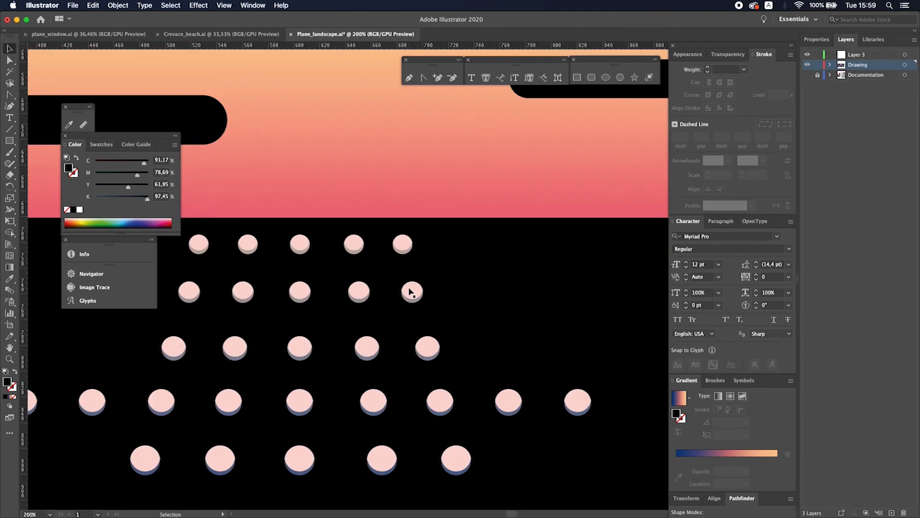
double_click(413, 303)
click(415, 304)
click(169, 5)
mouse_move(179, 92)
click(289, 129)
Redraw the crescents' gradient vertically from just above the wide fourth row to the lowest row, and leave the isolation
key(super+minus)
key(super+minus)
key(super+minus)
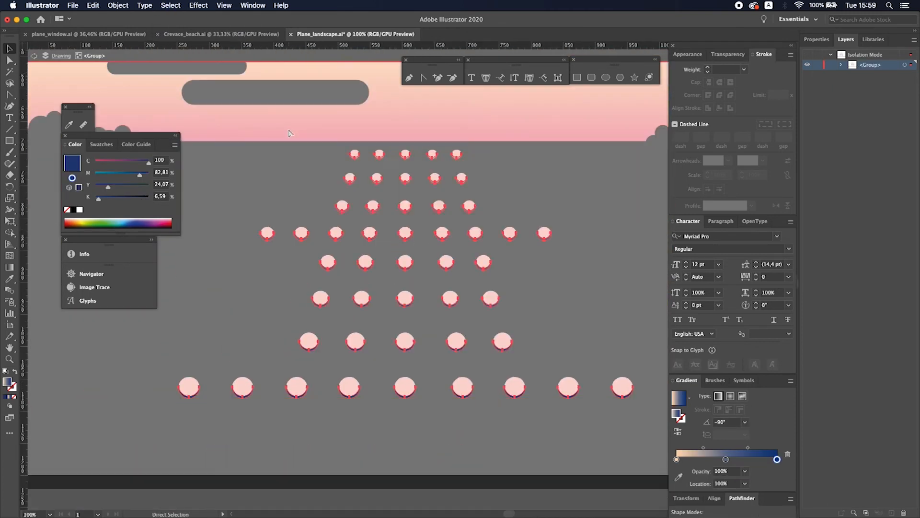
key(g)
drag(390, 222, 395, 397)
key(v)
double_click(86, 342)
Save the document with both artworks in view
key(super+minus)
key(super+minus)
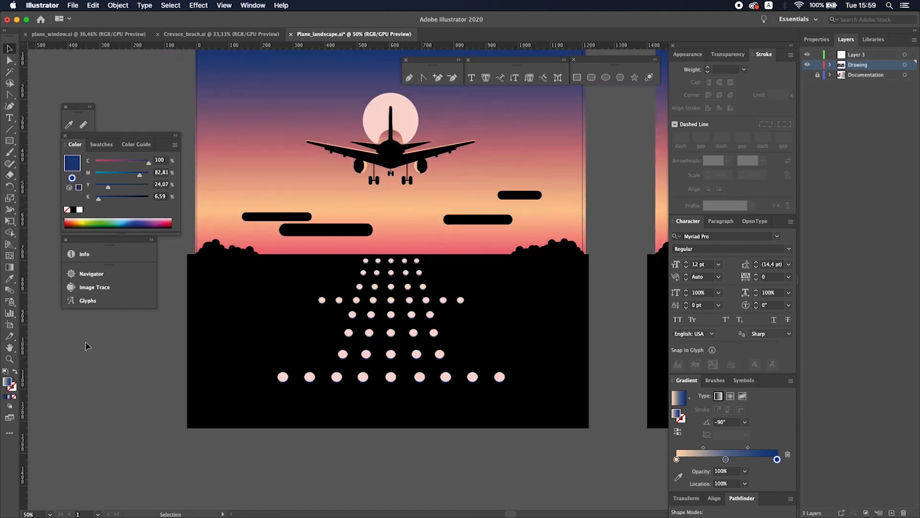
key(space)
drag(499, 236, 431, 277)
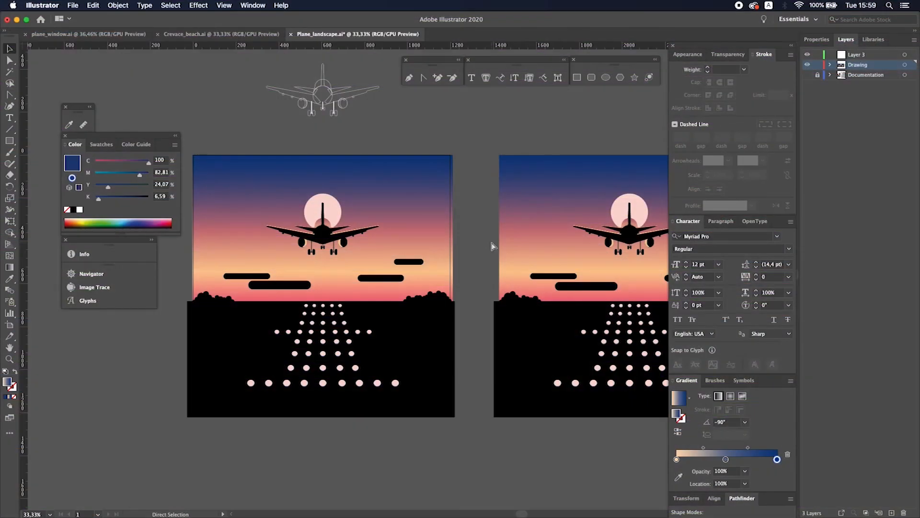
key(super+s)
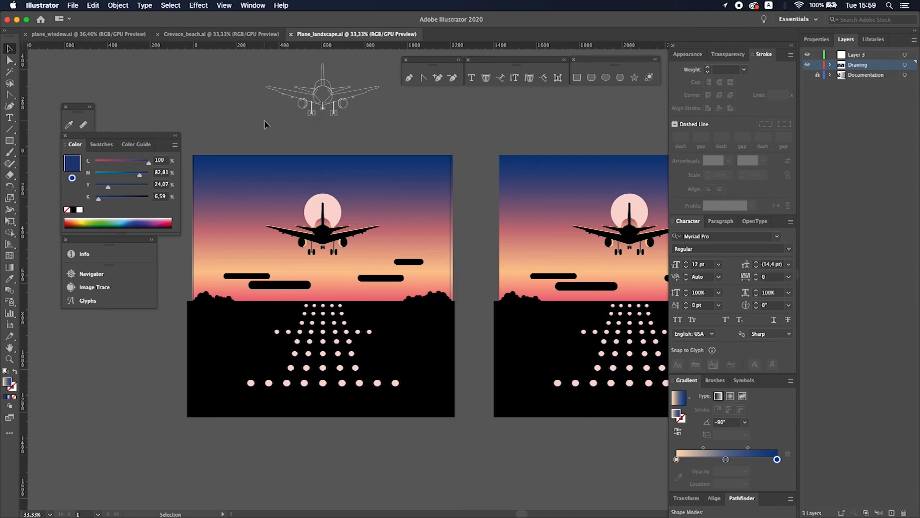
scroll(266, 124, left, 2)
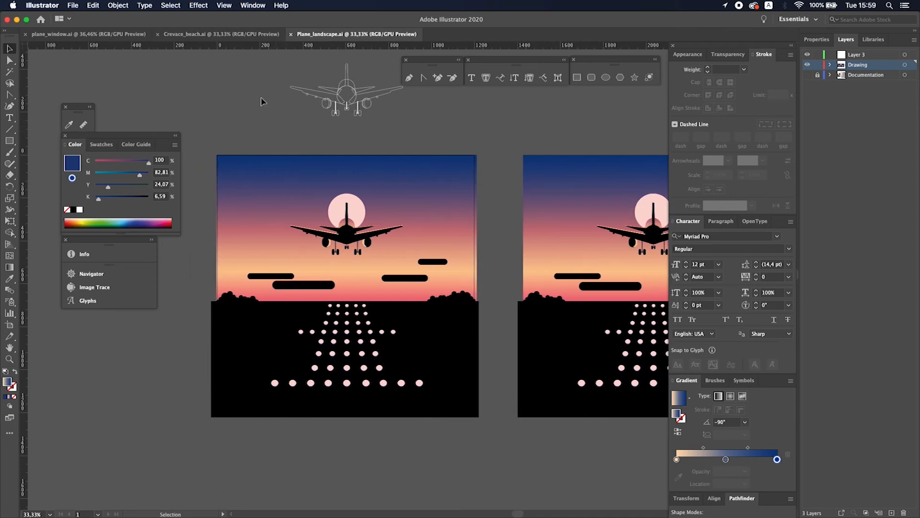
Set the document's colour proof to Internet Standard RGB (sRGB)
click(253, 5)
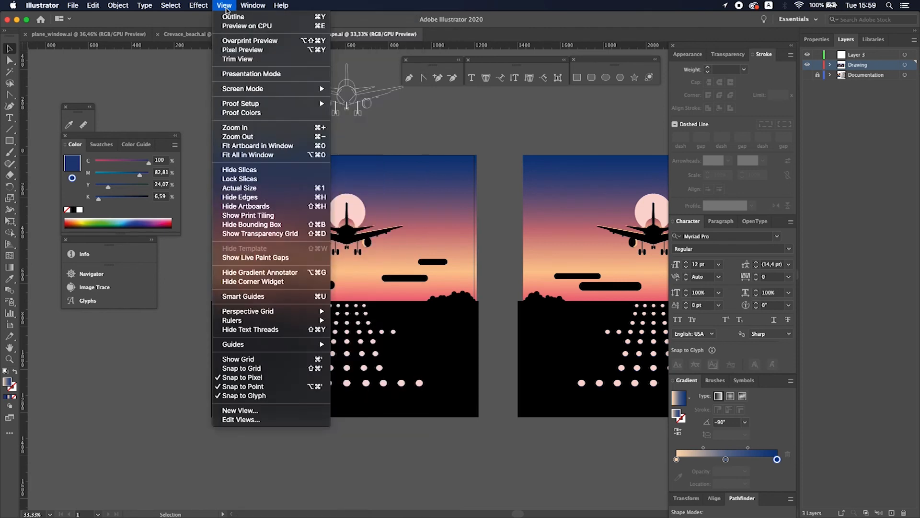
mouse_move(224, 5)
mouse_move(273, 104)
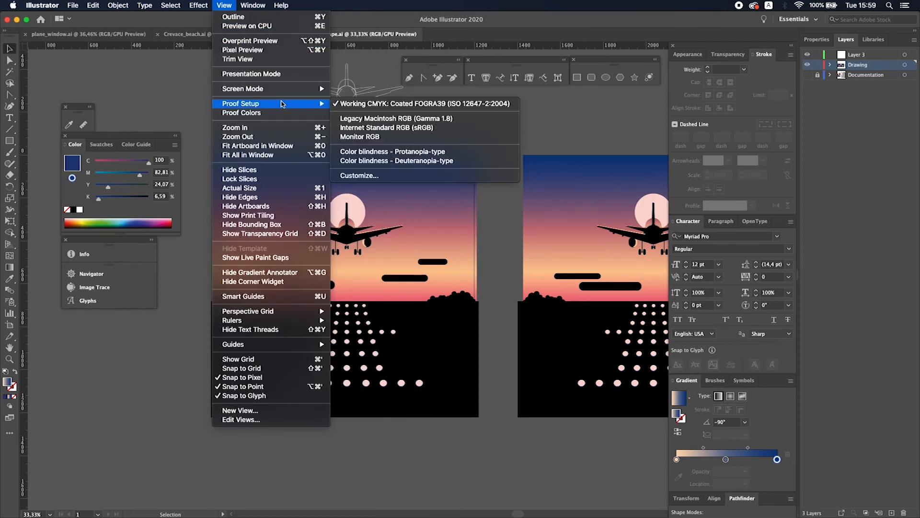
click(369, 128)
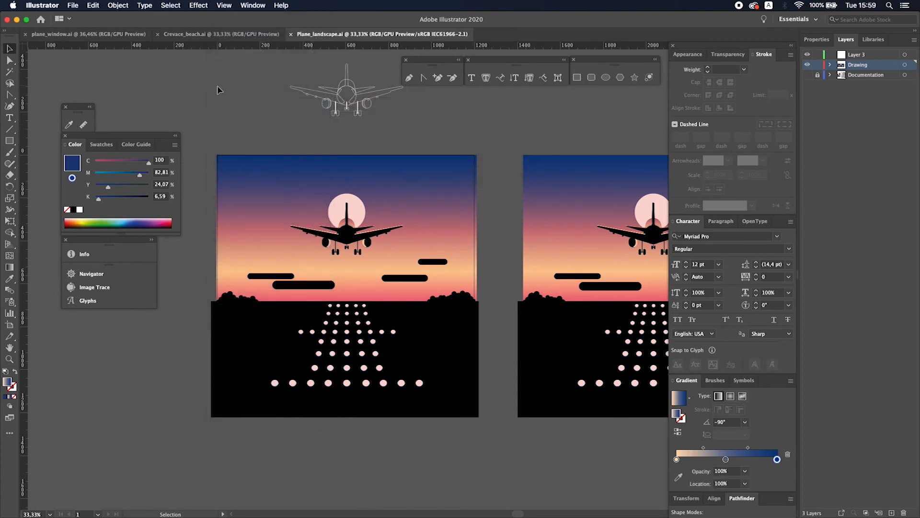
Check which colour mode the document uses
click(73, 5)
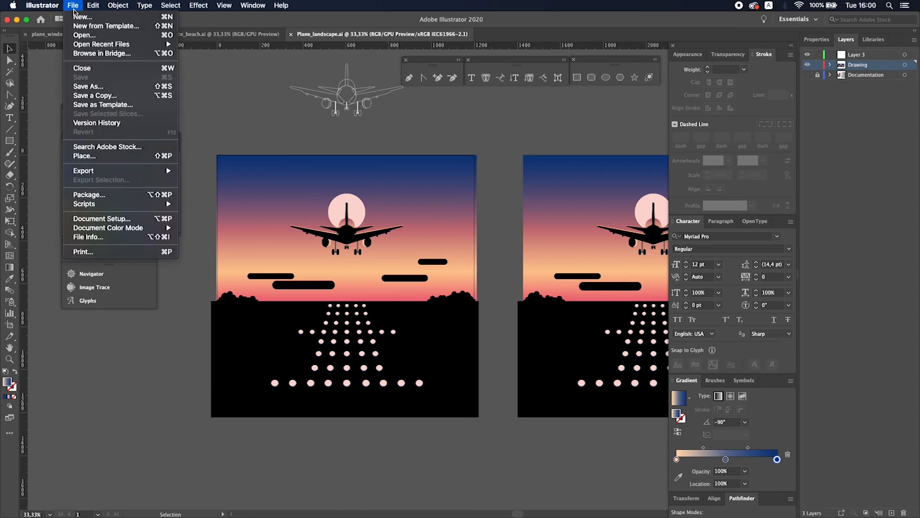
mouse_move(166, 232)
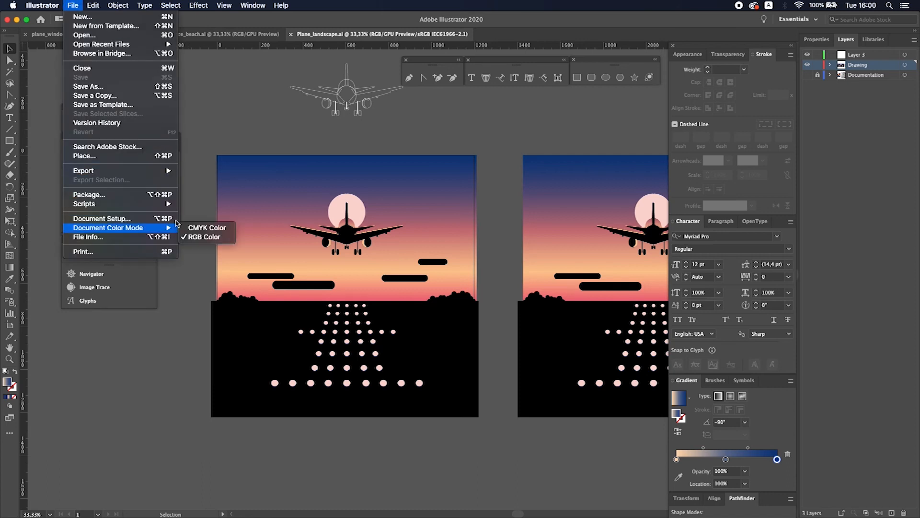
key(Escape)
Check the document raster effects settings for colour model, resolution and background, and accept them
click(224, 5)
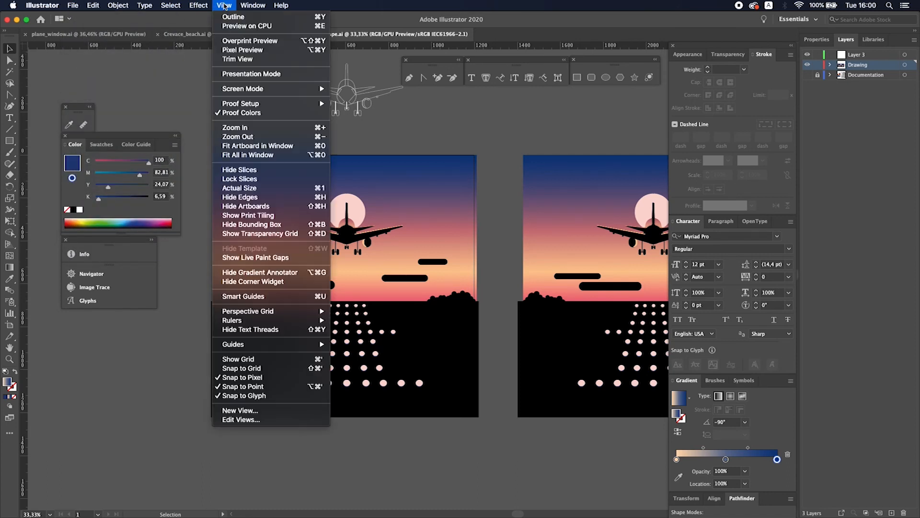
mouse_move(206, 7)
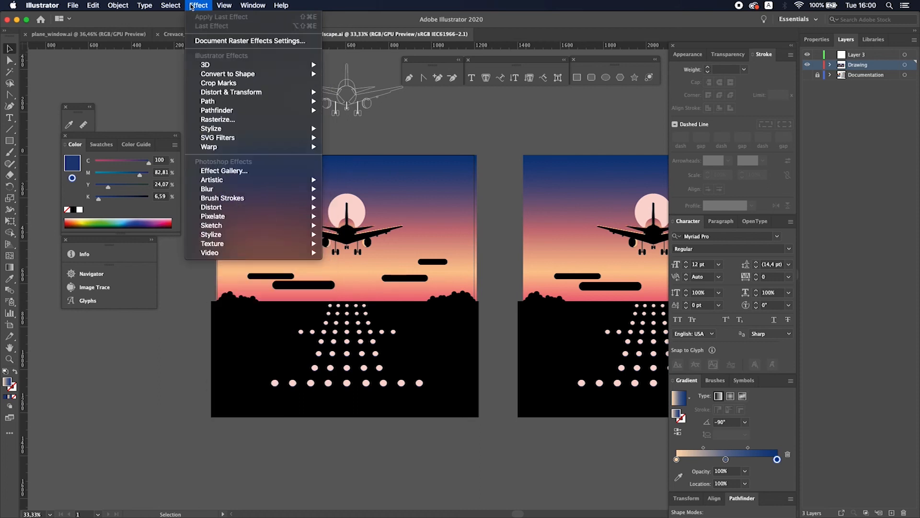
click(213, 41)
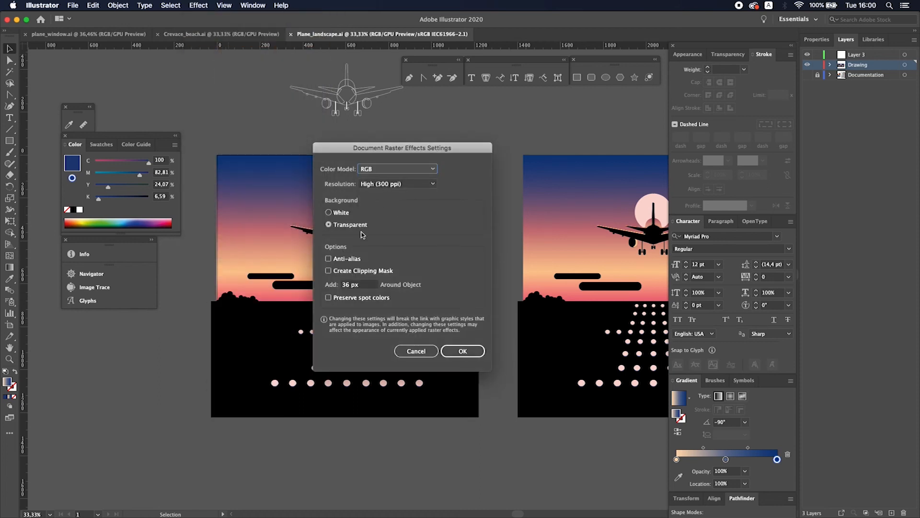
click(462, 351)
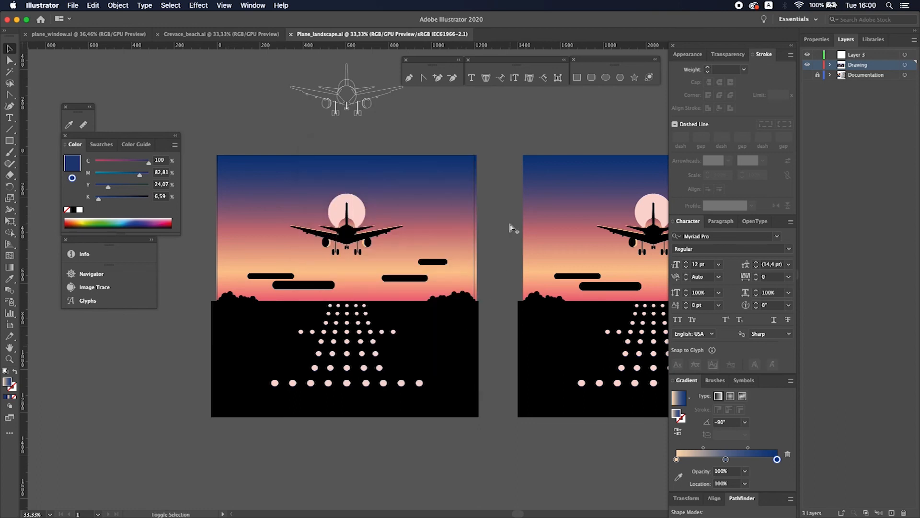
Export the artboard for web as Plane_landscape in the 02. February folder, as a progressive 1200 x 1200 px JPEG at maximum quality
key(super+alt+shift+s)
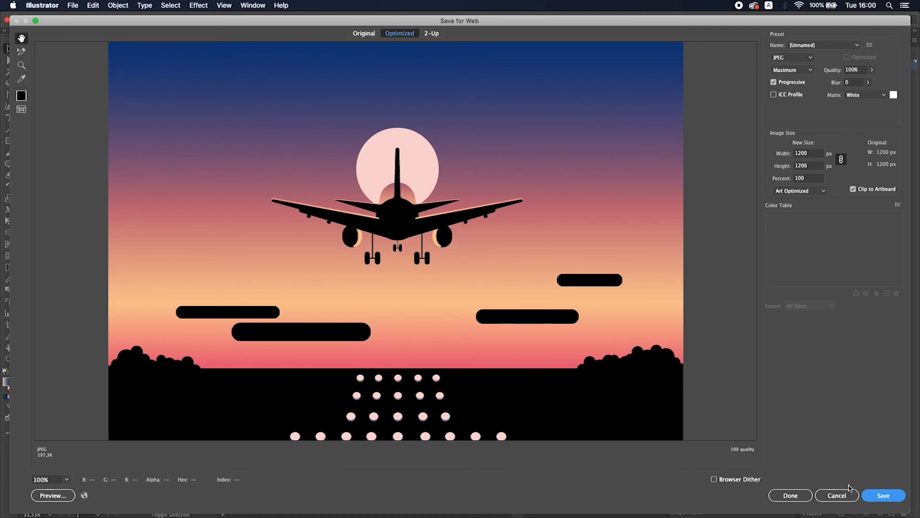
click(886, 496)
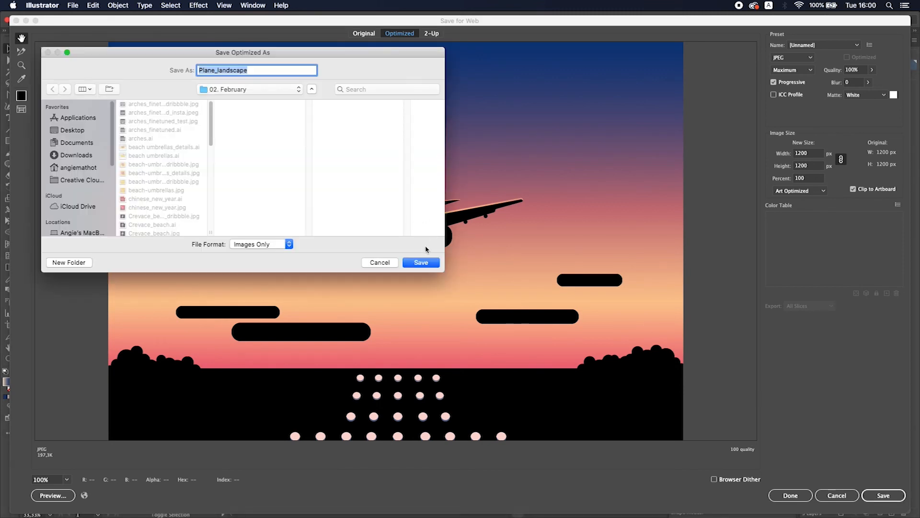
click(421, 263)
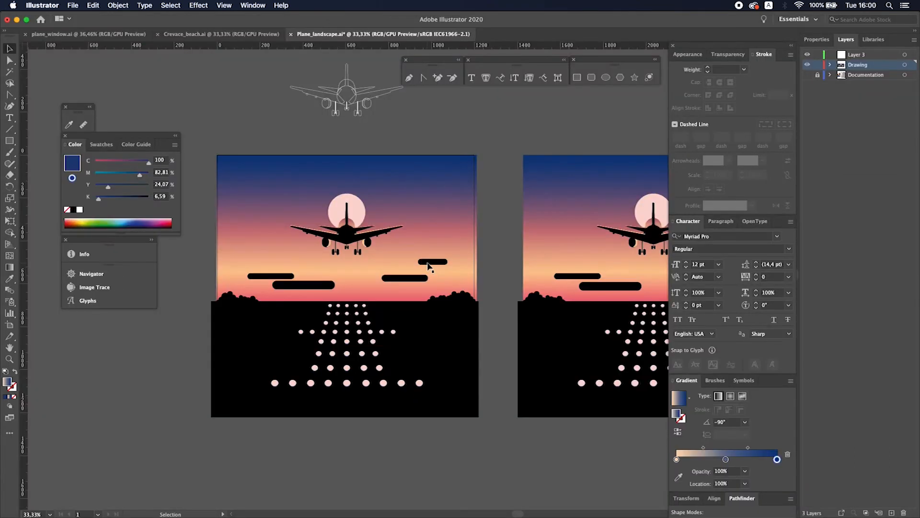
Switch to Photoshop and open the exported Plane_landscape.jpg
key(super+Tab)
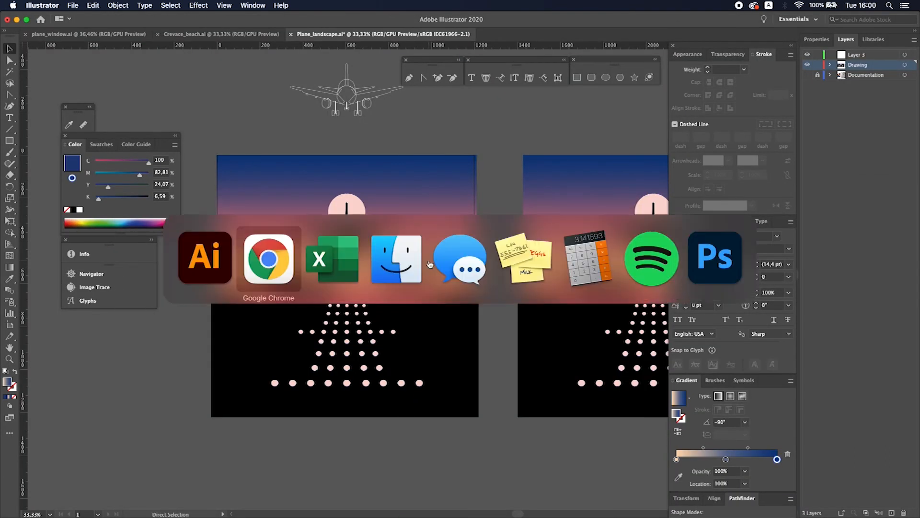
click(701, 255)
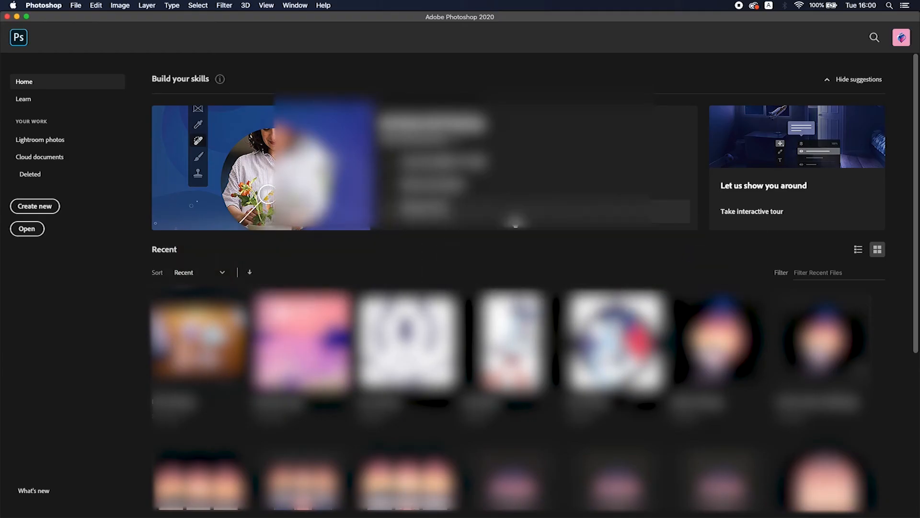
key(super+o)
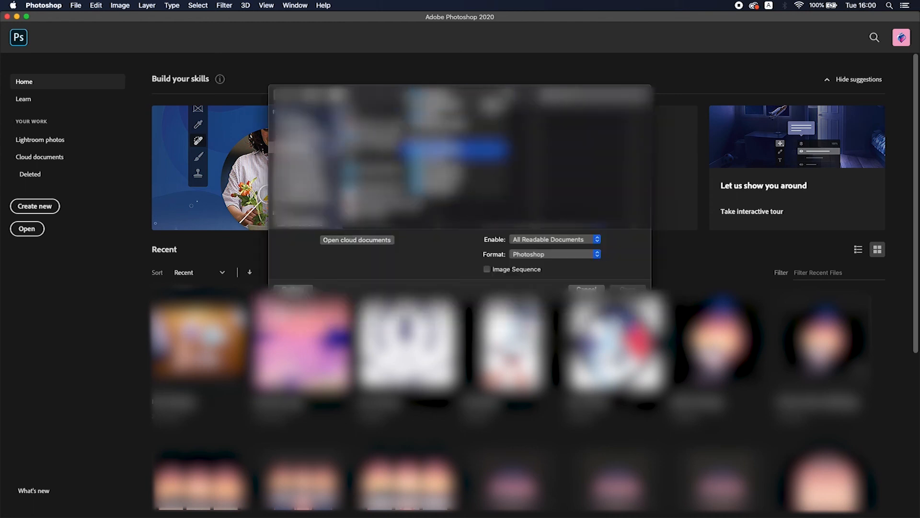
click(453, 149)
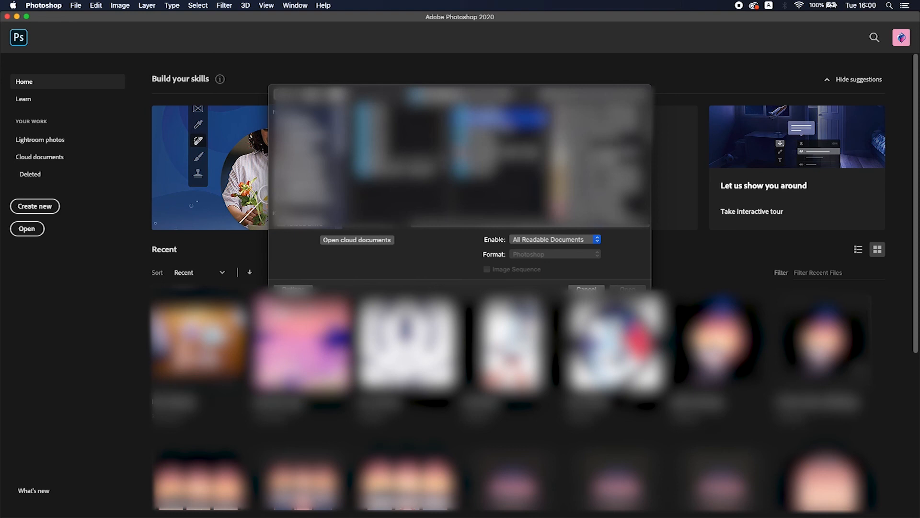
scroll(600, 161, down, 3)
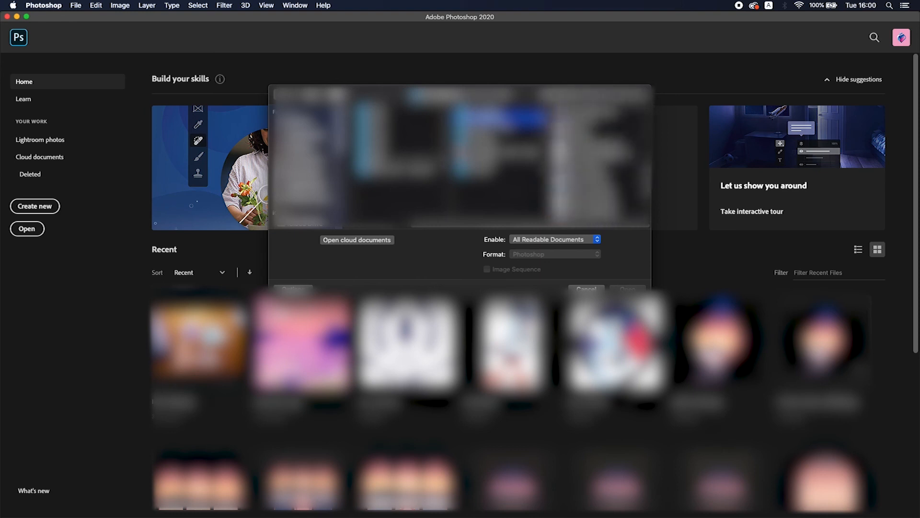
scroll(600, 160, down, 3)
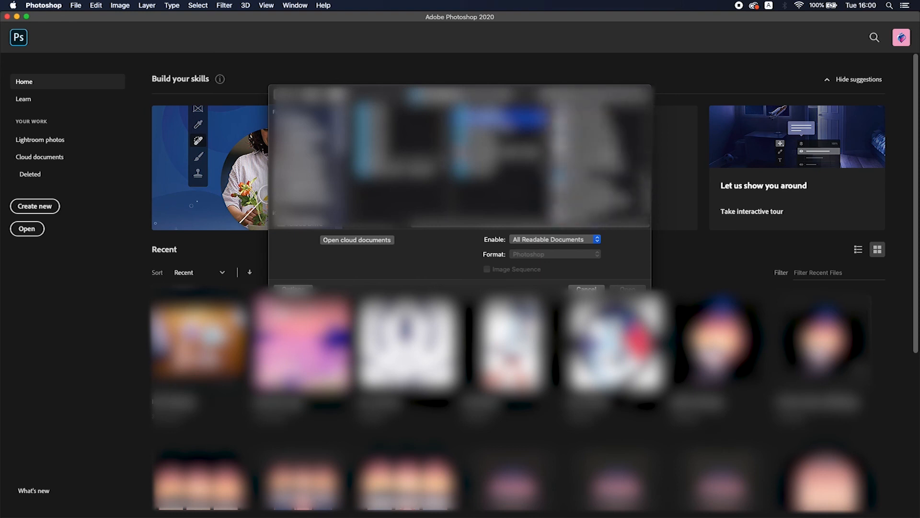
click(595, 171)
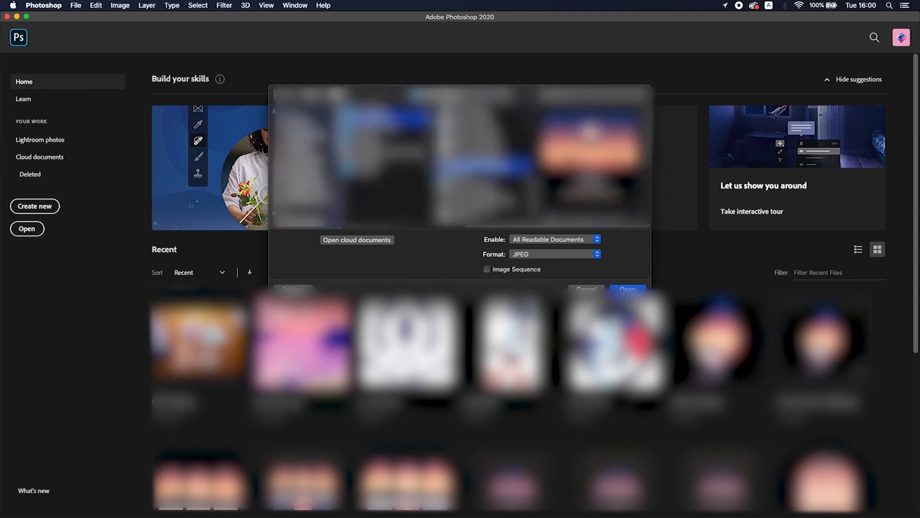
click(634, 290)
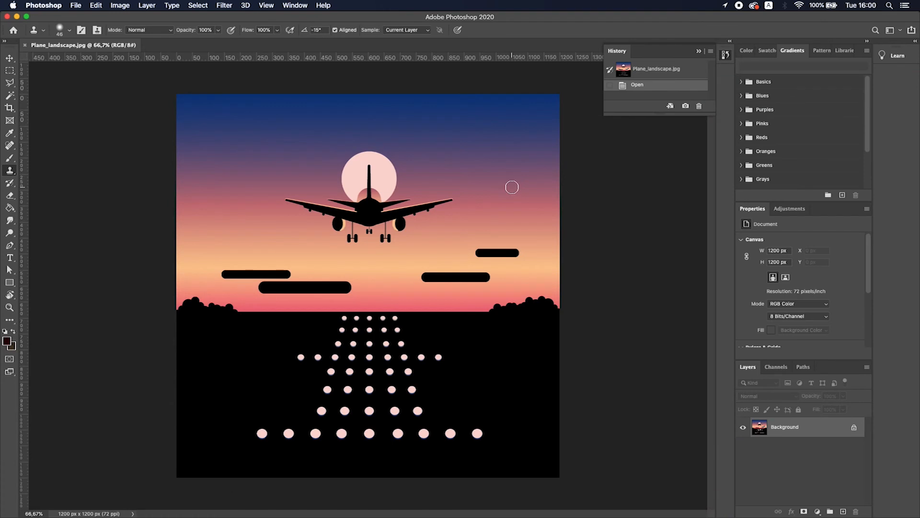
Add a Levels adjustment layer with RGB input levels 8, 1,04 and 251, and compare the image with and without it
click(790, 208)
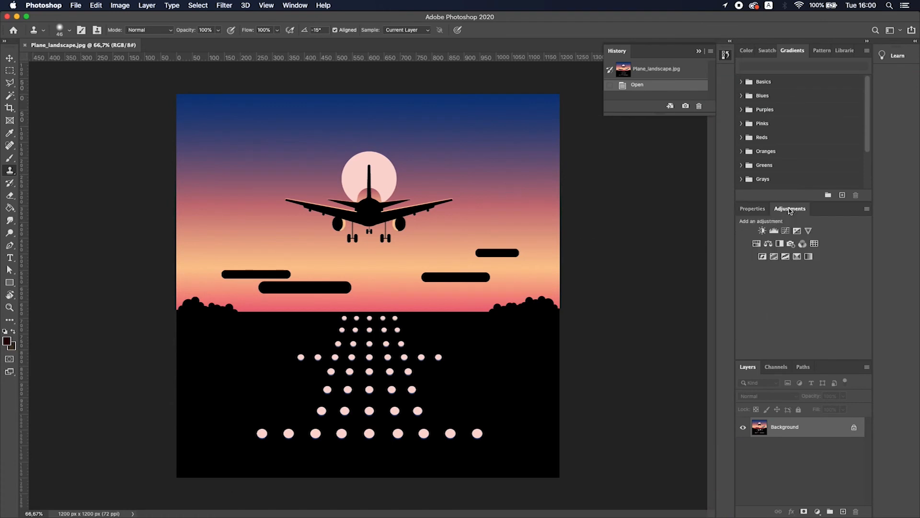
click(773, 232)
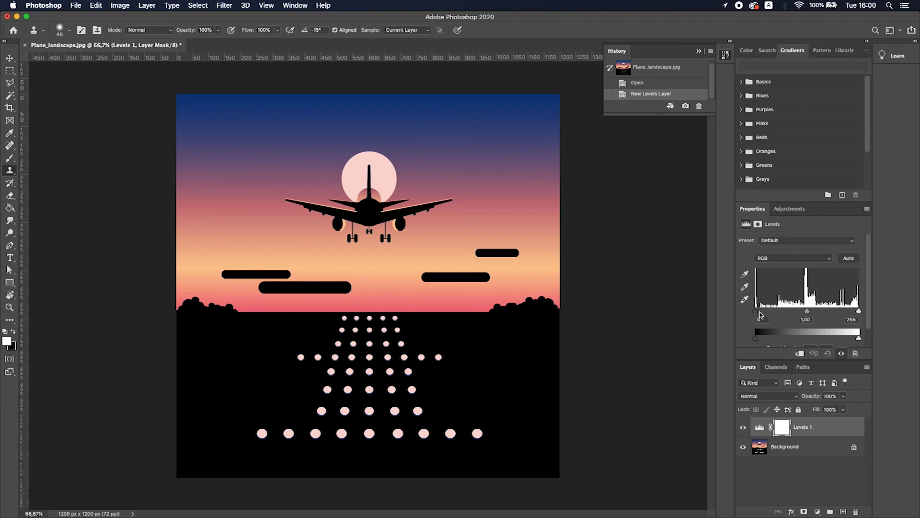
drag(756, 311, 760, 311)
drag(859, 310, 807, 312)
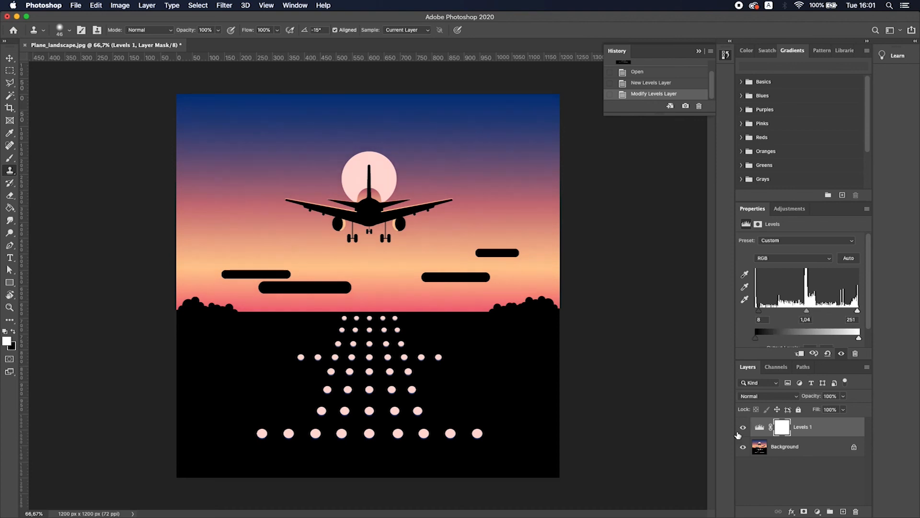
click(742, 427)
click(743, 428)
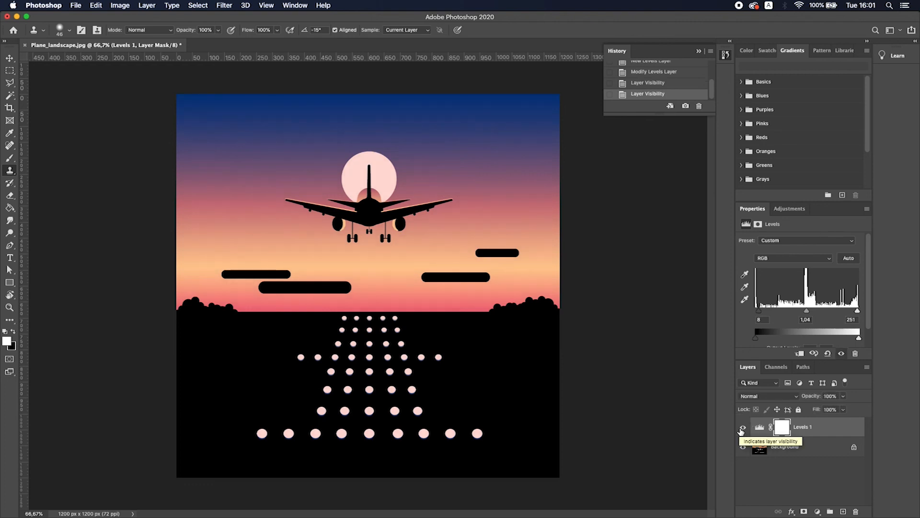
click(742, 428)
click(742, 429)
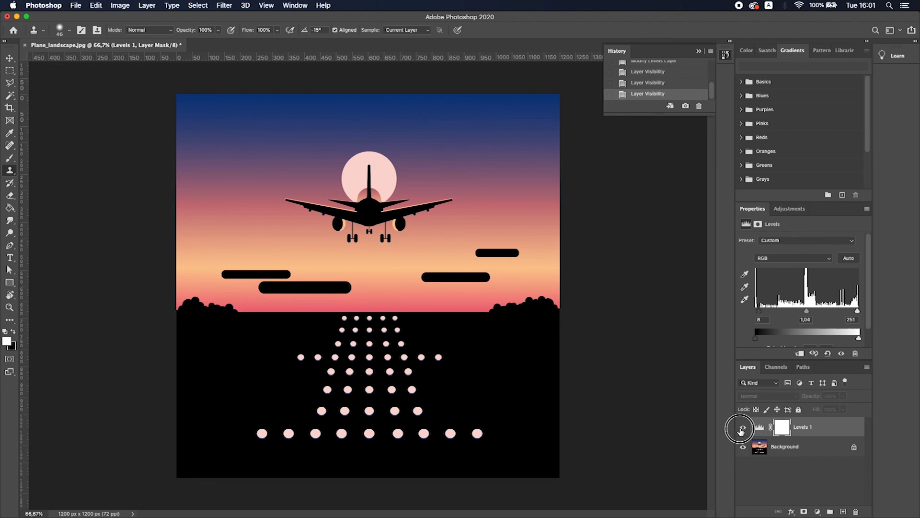
Set the Levels white input to 247, compare the image with and without the adjustment, and merge it into the background
drag(857, 312, 855, 311)
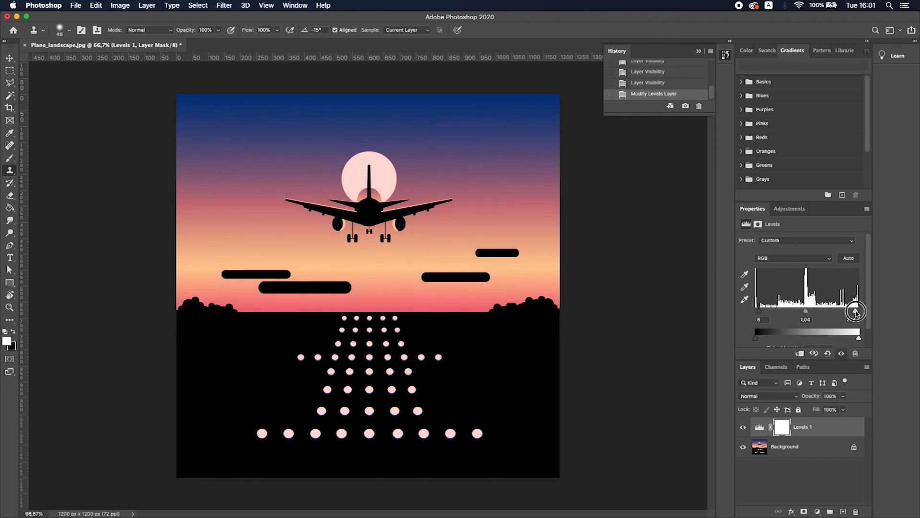
click(743, 428)
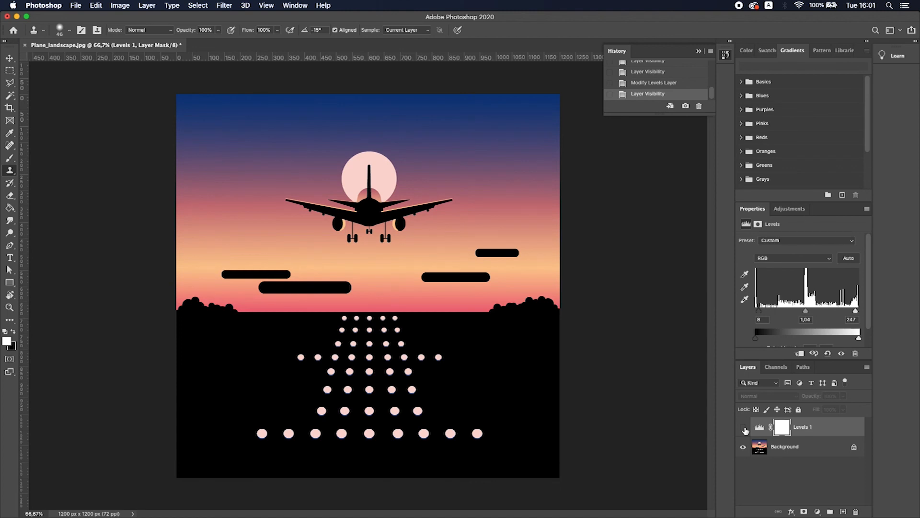
click(744, 428)
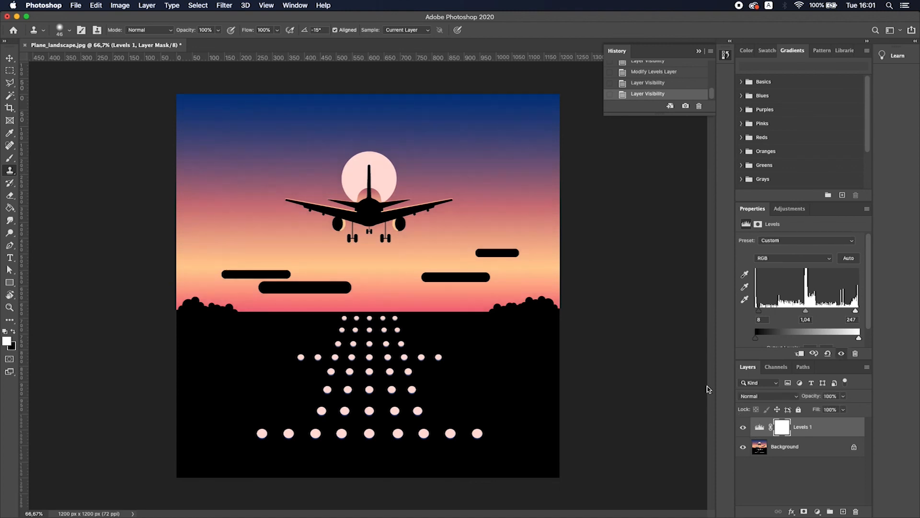
key(super+e)
Add a Brightness/Contrast adjustment layer with contrast 13, and compare the image with and without it
click(788, 209)
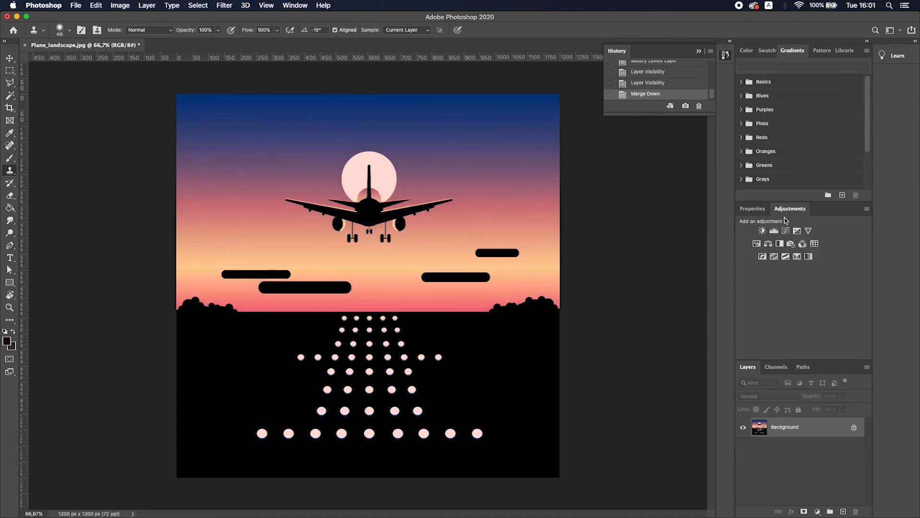
click(762, 230)
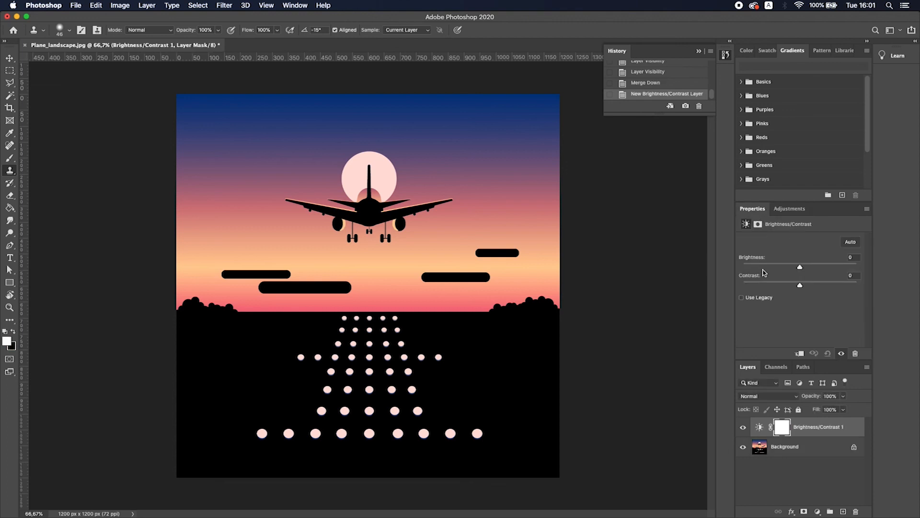
drag(800, 269, 809, 286)
click(743, 428)
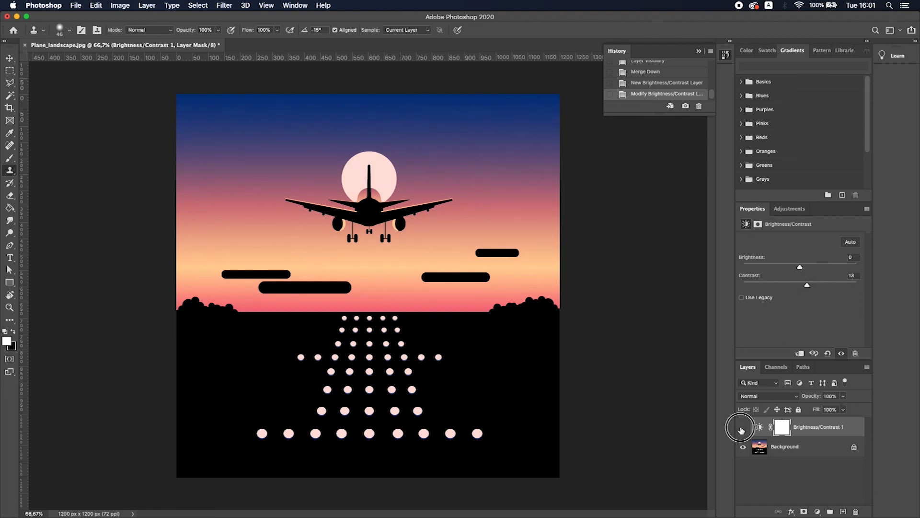
click(743, 428)
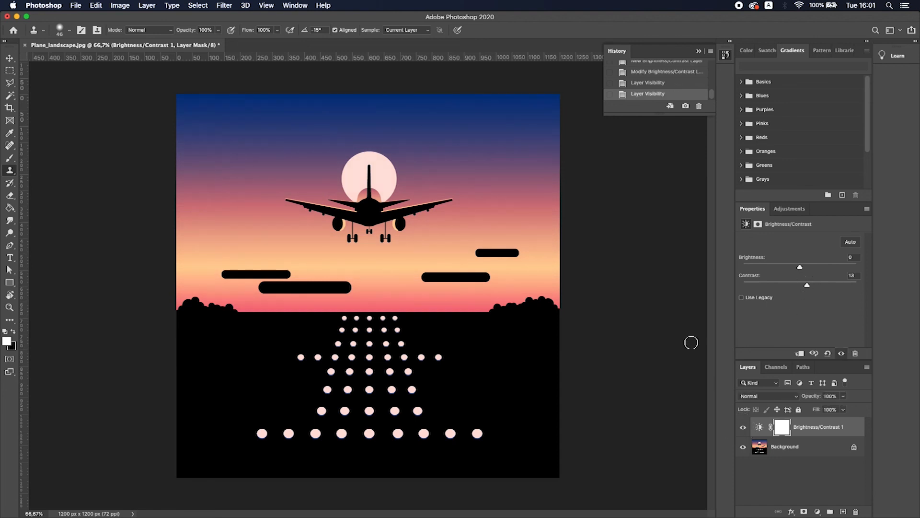
Merge the contrast adjustment into the background and save the JPEG at quality 12 Maximum, progressive with 3 scans
key(super+e)
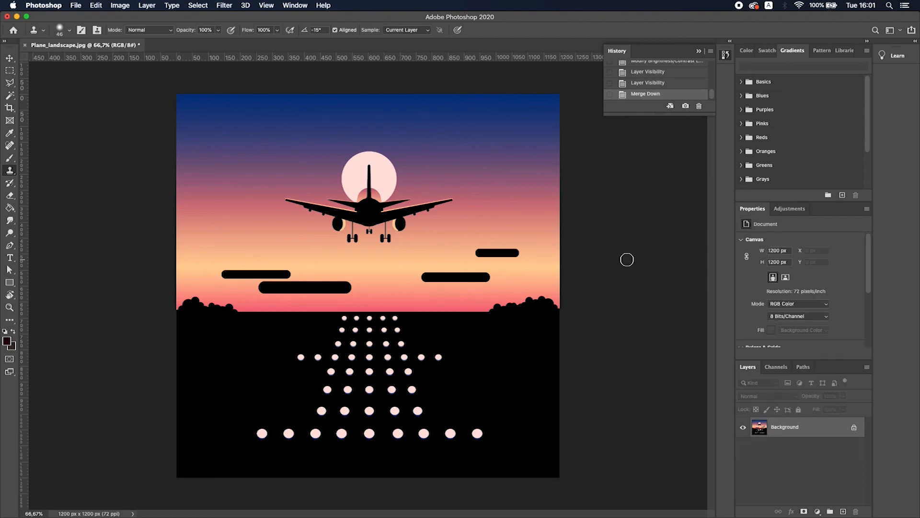
key(super+s)
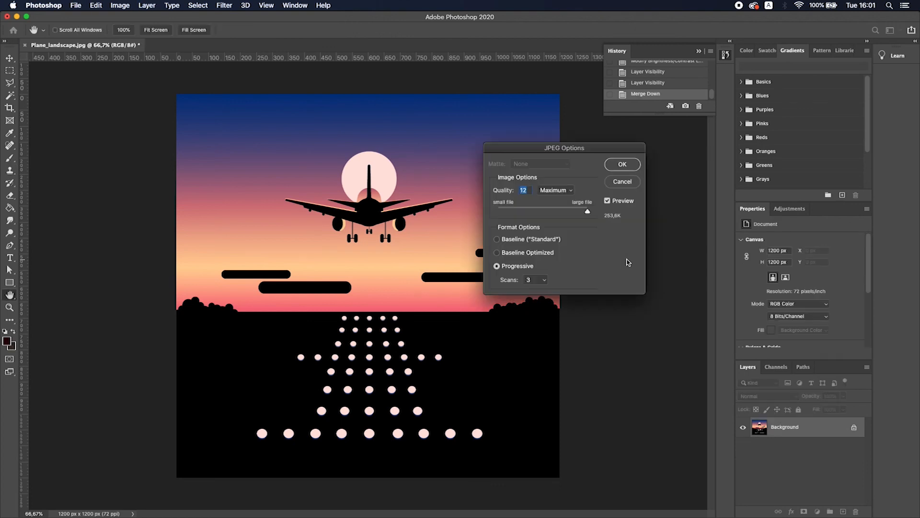
click(623, 165)
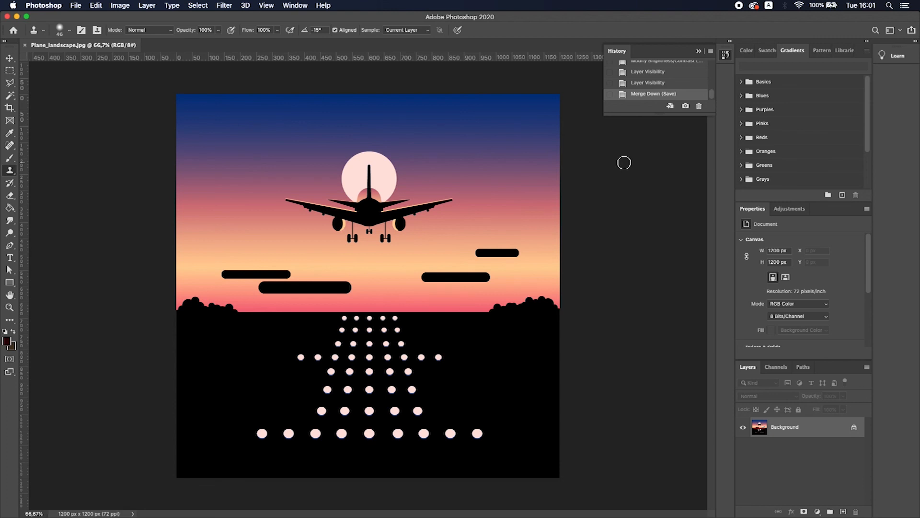